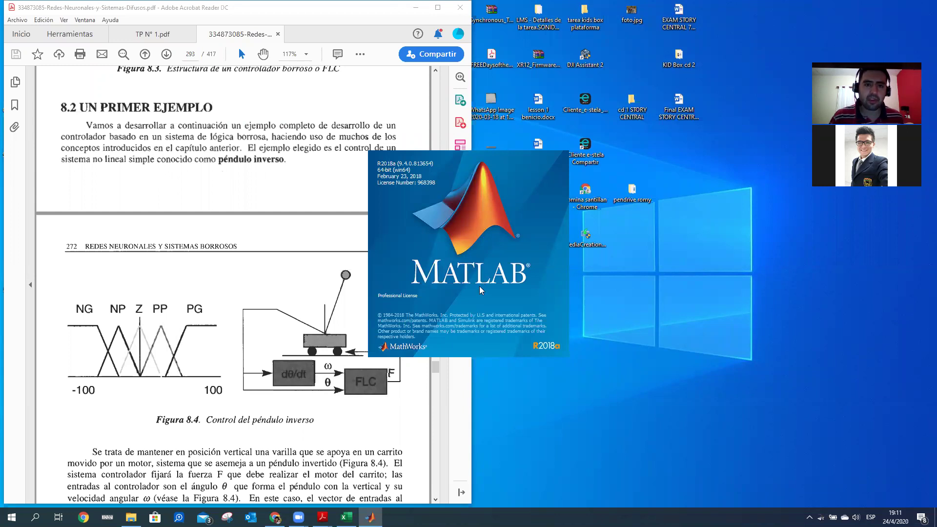
# Read the inverted pendulum example in section 8.2 of the PDF, highlighting the preprocessing description and its scaling range.
pyautogui.click(329, 224)
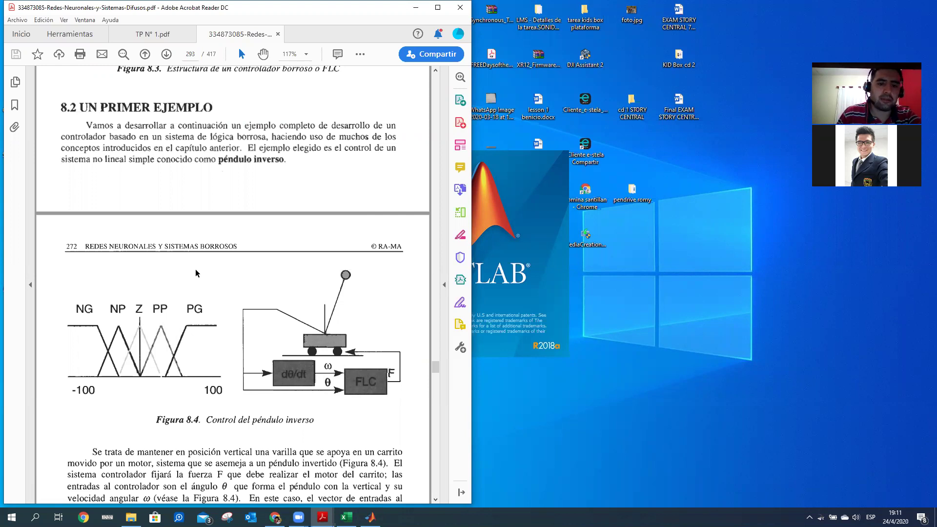
pyautogui.scroll(-1, 196, 273)
pyautogui.scroll(-1, 388, 265)
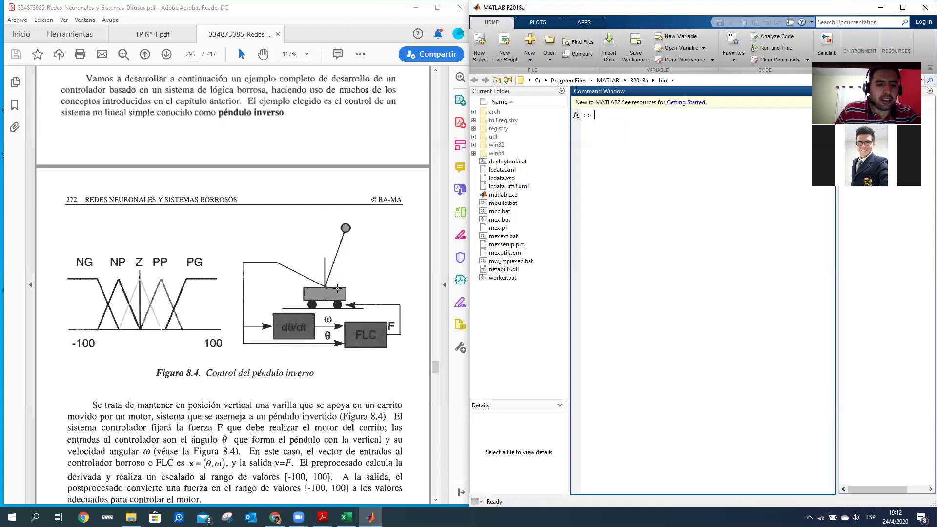
pyautogui.scroll(-2, 329, 454)
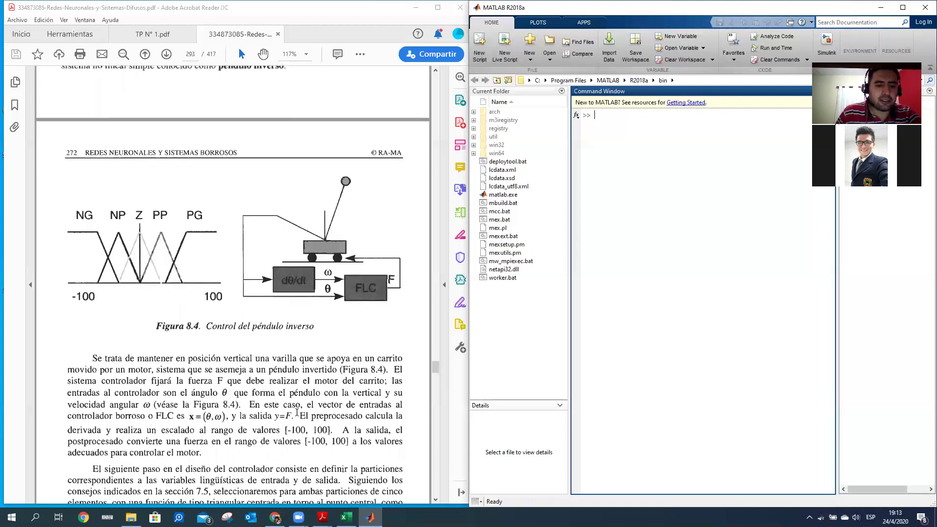
pyautogui.moveTo(300, 416); pyautogui.dragTo(202, 435)
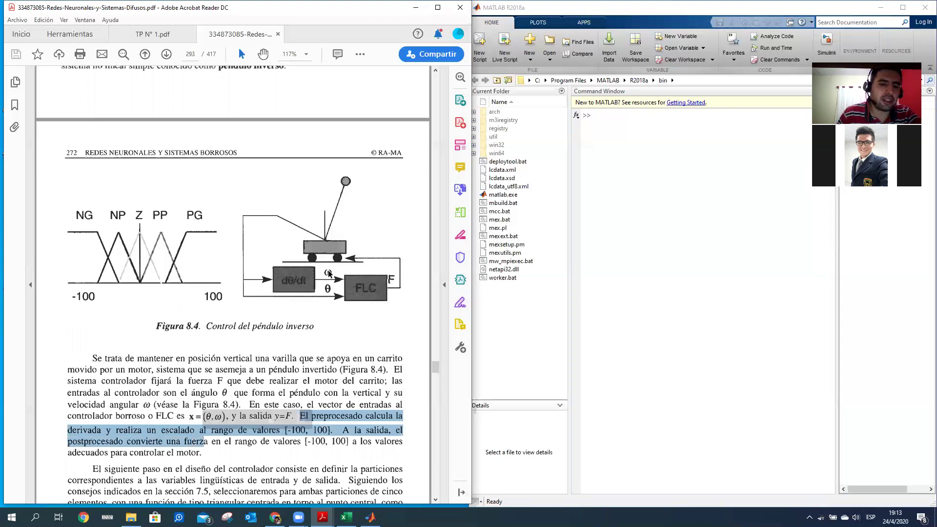
pyautogui.click(205, 430)
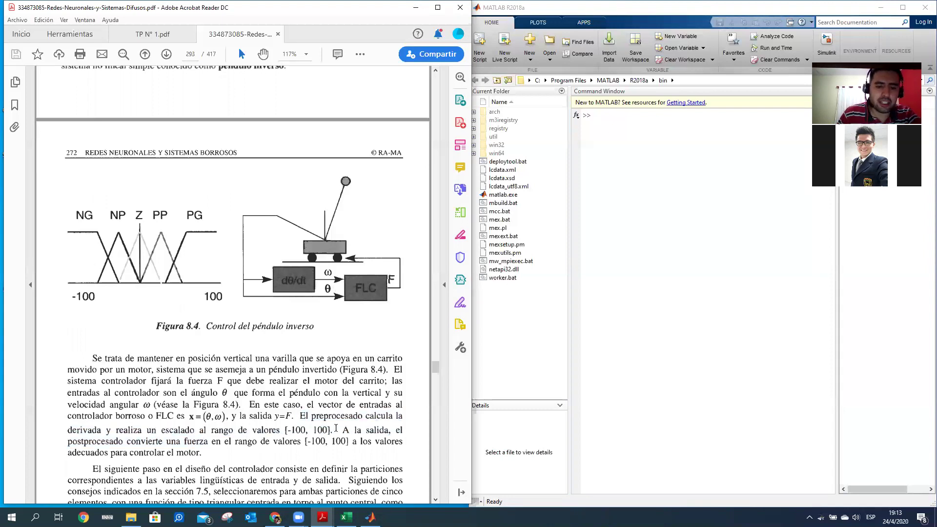
pyautogui.moveTo(286, 430); pyautogui.dragTo(334, 426)
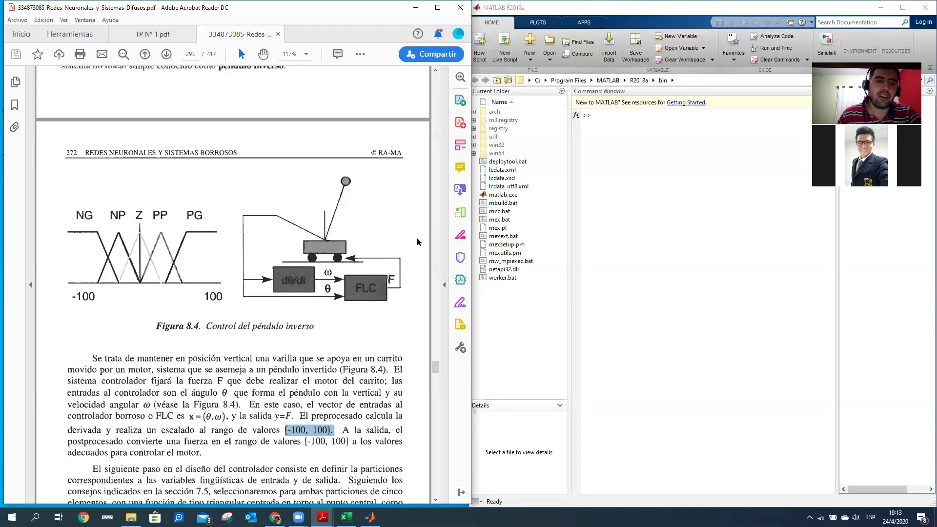
# Launch the Fuzzy Logic Designer from the MATLAB command line with fuzzyLogicDesigner and move its window clear of the PDF.
pyautogui.click(628, 116)
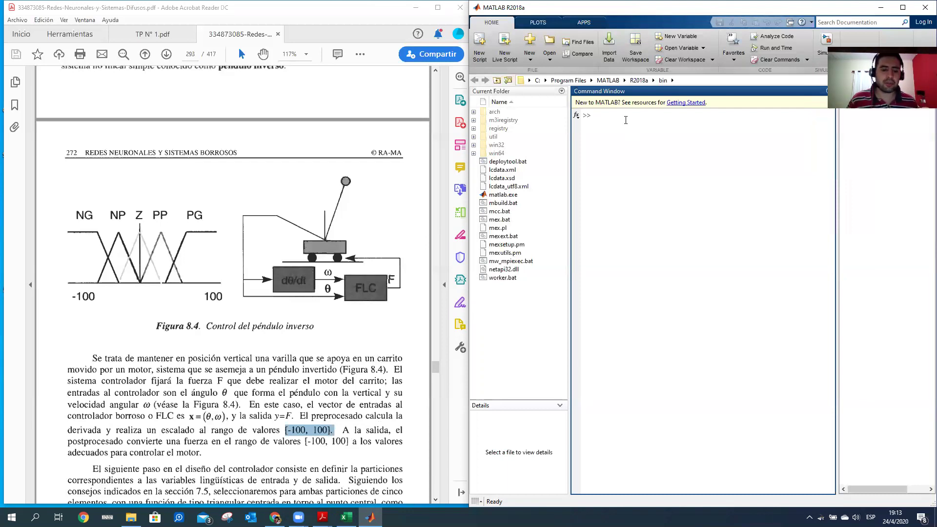
pyautogui.write('Fuzzy')
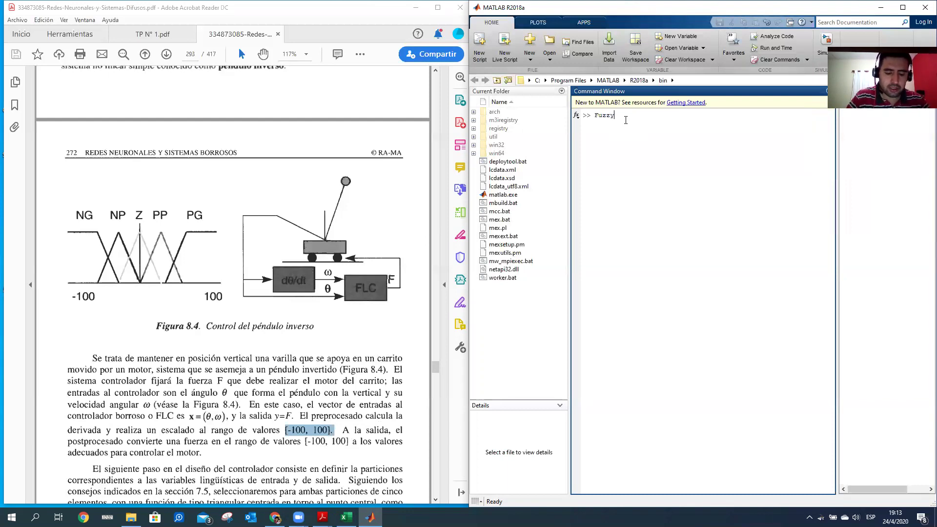
pyautogui.write('LogicDesigner')
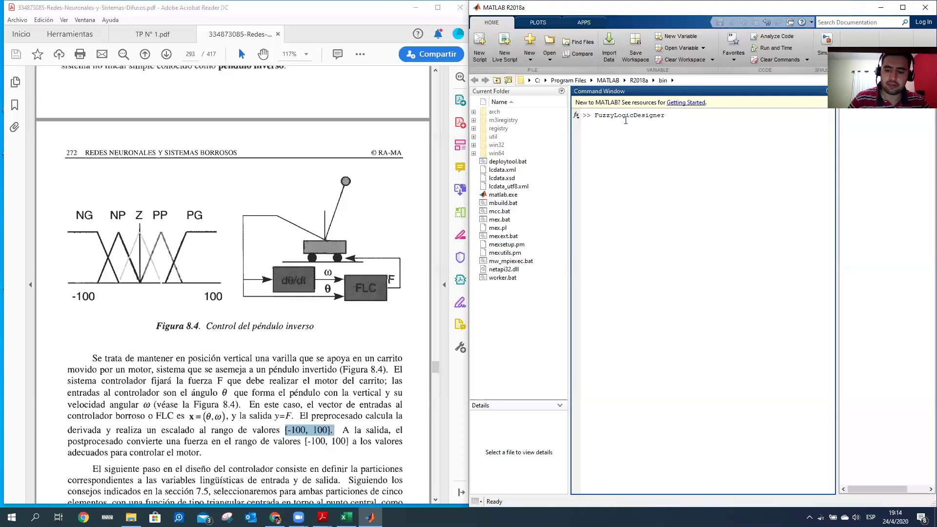
pyautogui.press('Return')
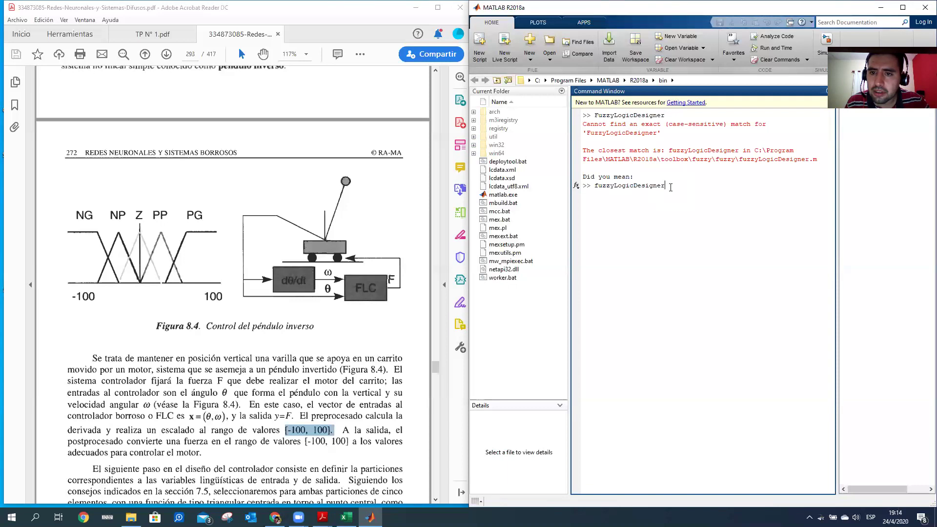
pyautogui.press('Return')
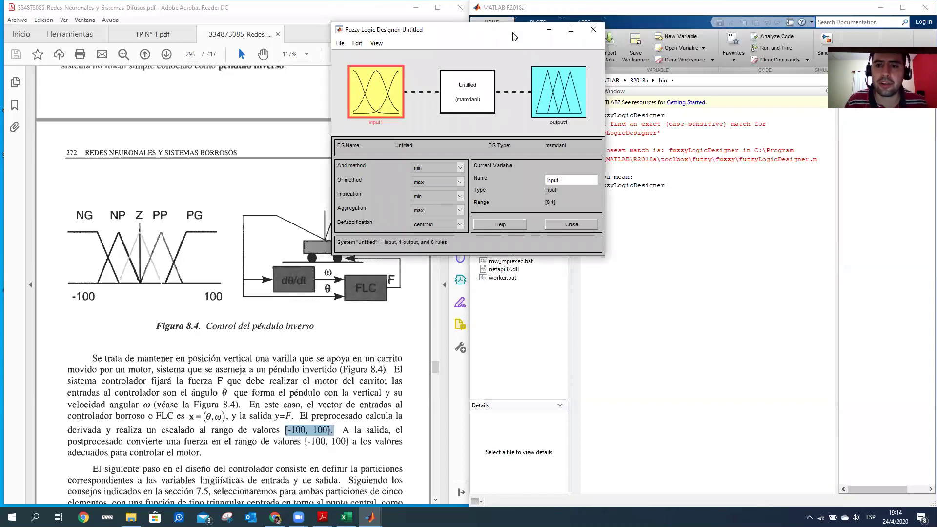
pyautogui.moveTo(514, 37); pyautogui.dragTo(697, 164)
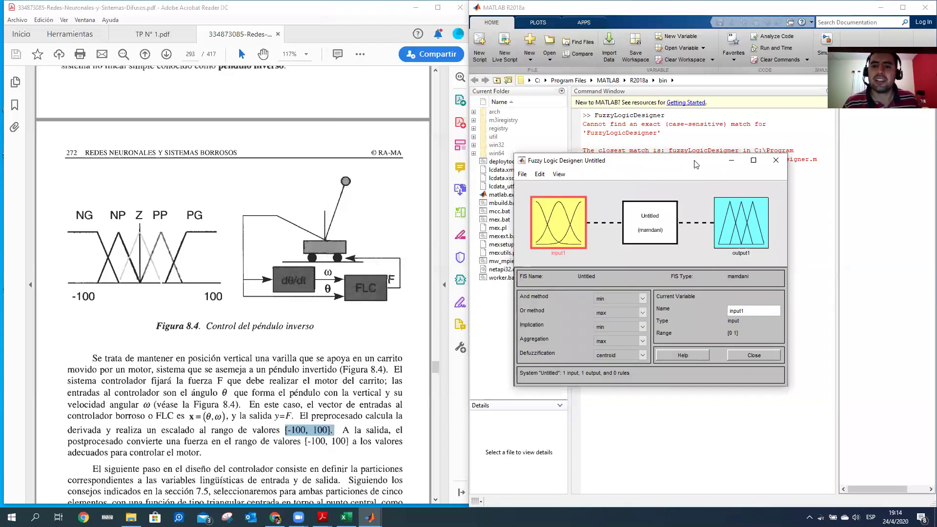
pyautogui.moveTo(696, 164); pyautogui.dragTo(688, 145)
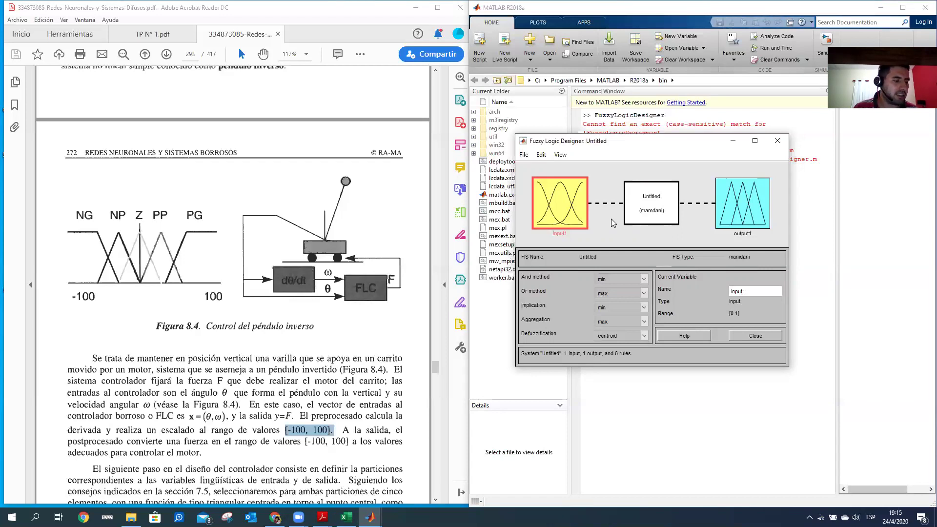
# Add a second input variable to the fuzzy inference system.
pyautogui.click(541, 155)
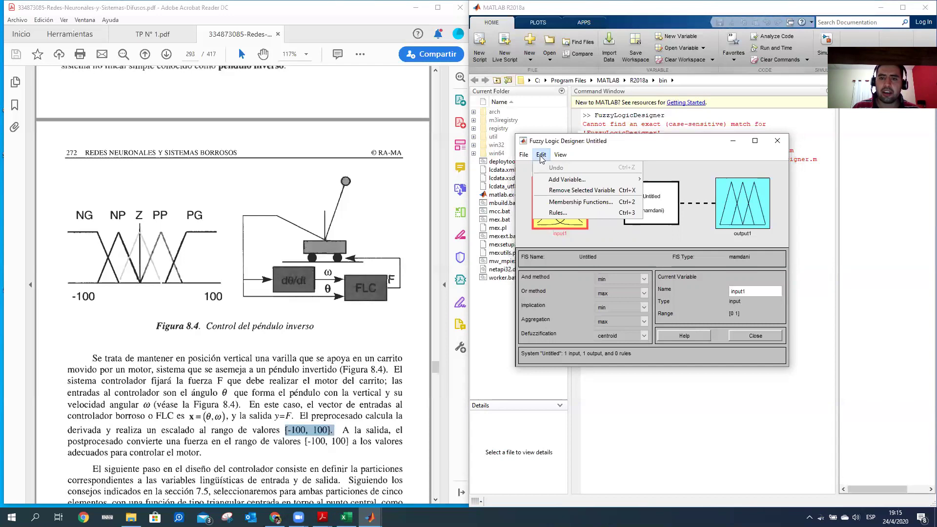
pyautogui.click(542, 155)
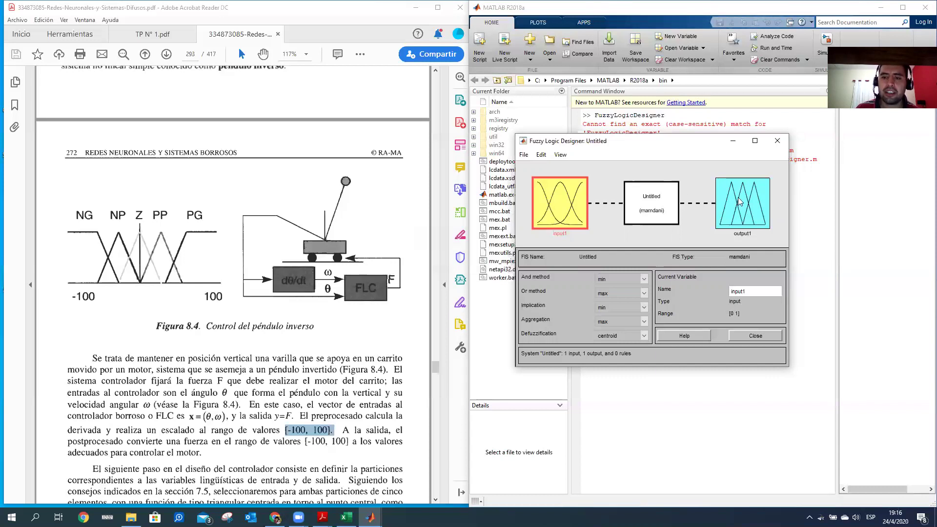
pyautogui.click(541, 155)
pyautogui.moveTo(556, 185)
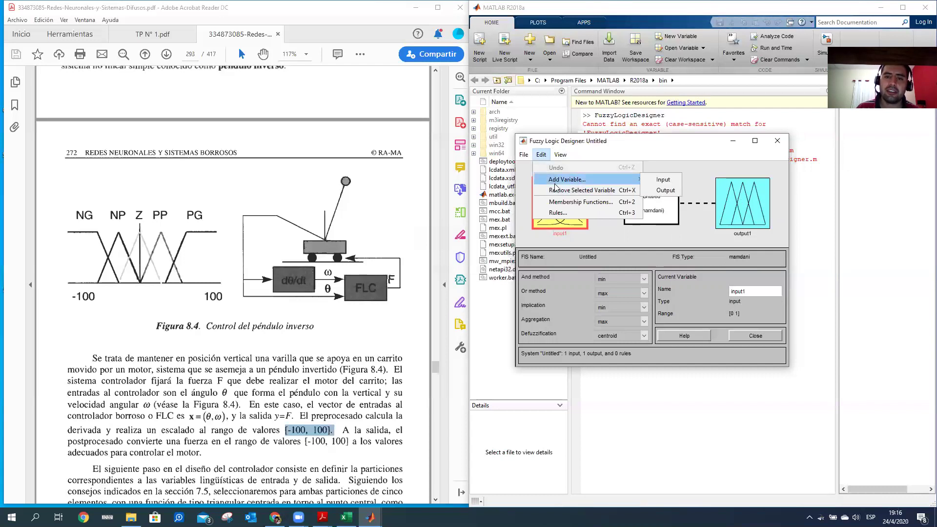
pyautogui.click(663, 180)
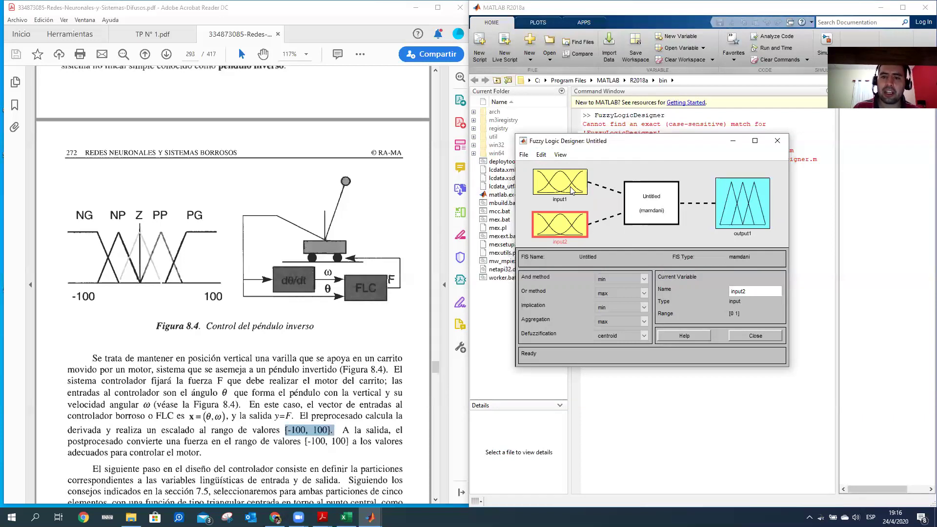
# Rename the first input variable to Tita.
pyautogui.click(550, 183)
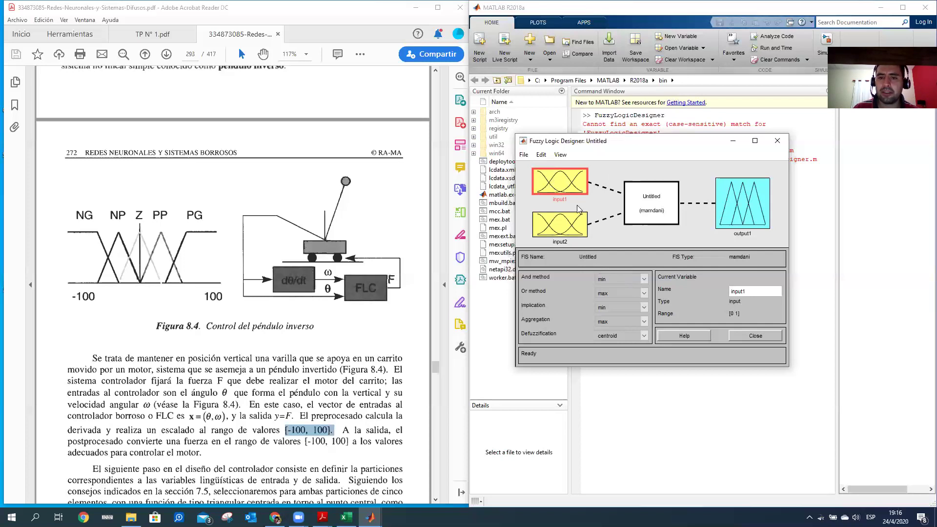
pyautogui.moveTo(755, 291); pyautogui.dragTo(701, 296)
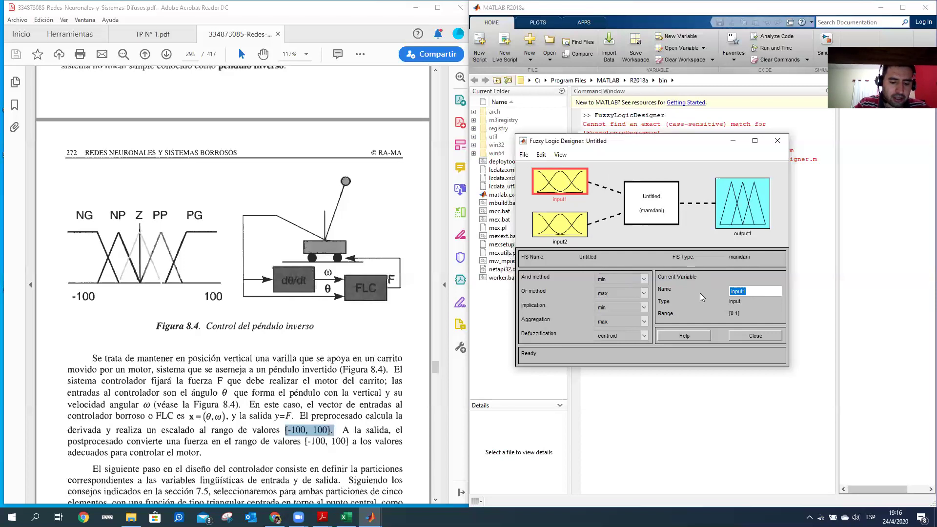
pyautogui.write('Tita')
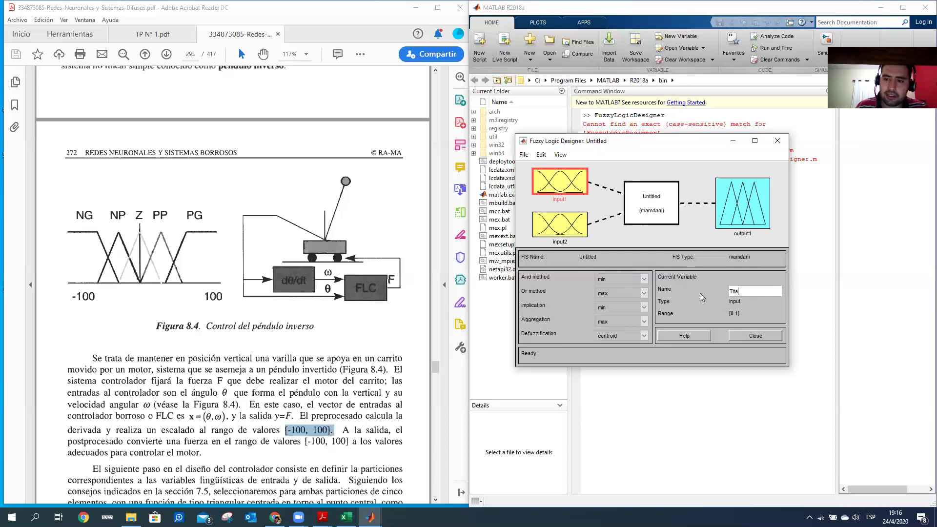
pyautogui.click(562, 230)
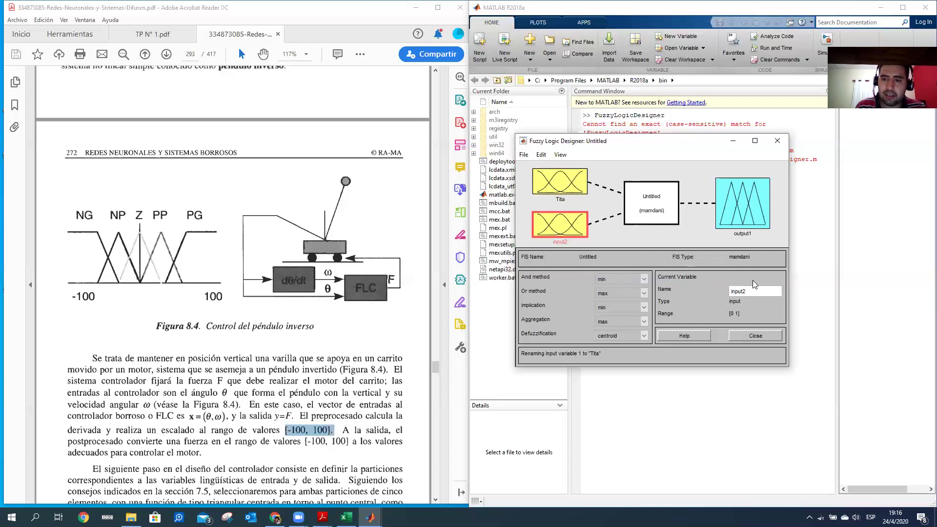
# Change the first input variable's name to Ángulo.
pyautogui.click(571, 182)
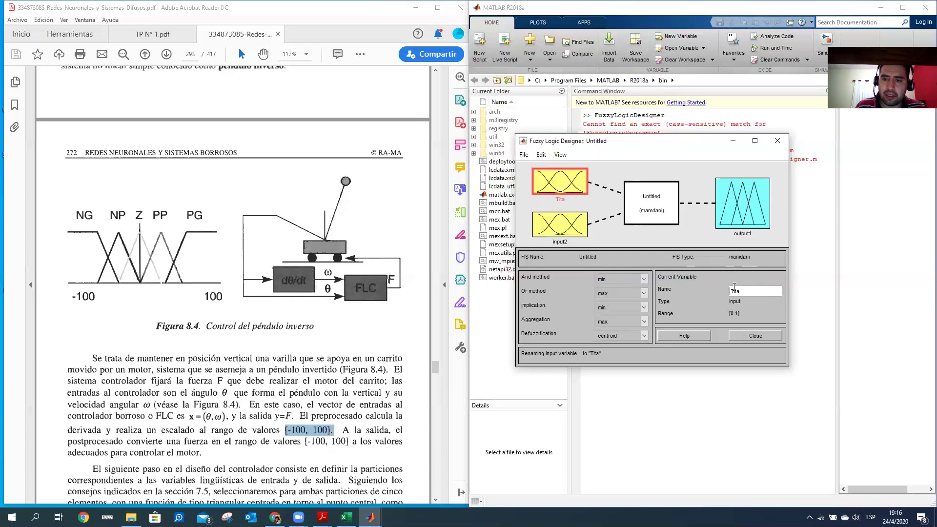
pyautogui.moveTo(742, 290); pyautogui.dragTo(722, 293)
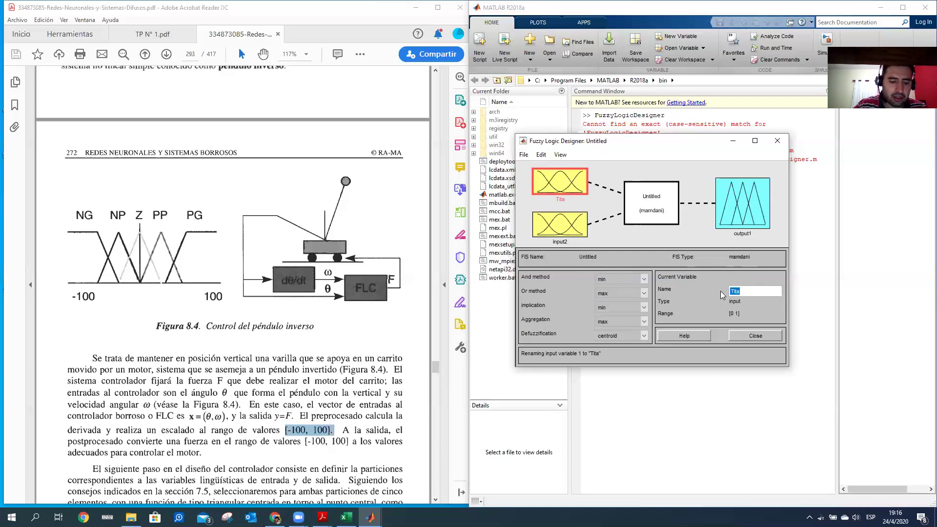
pyautogui.write('Ángulo')
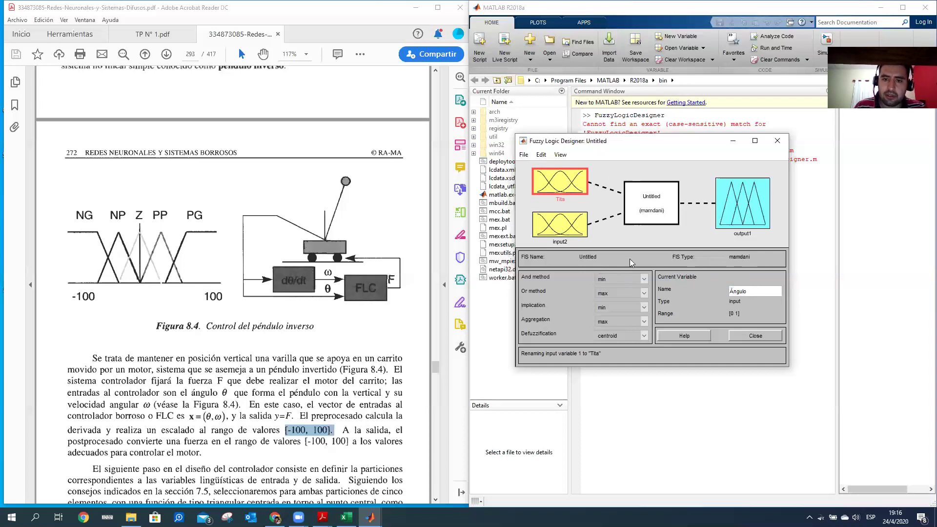
# Rename the second input variable to Velocidad angular.
pyautogui.click(575, 228)
pyautogui.click(760, 292)
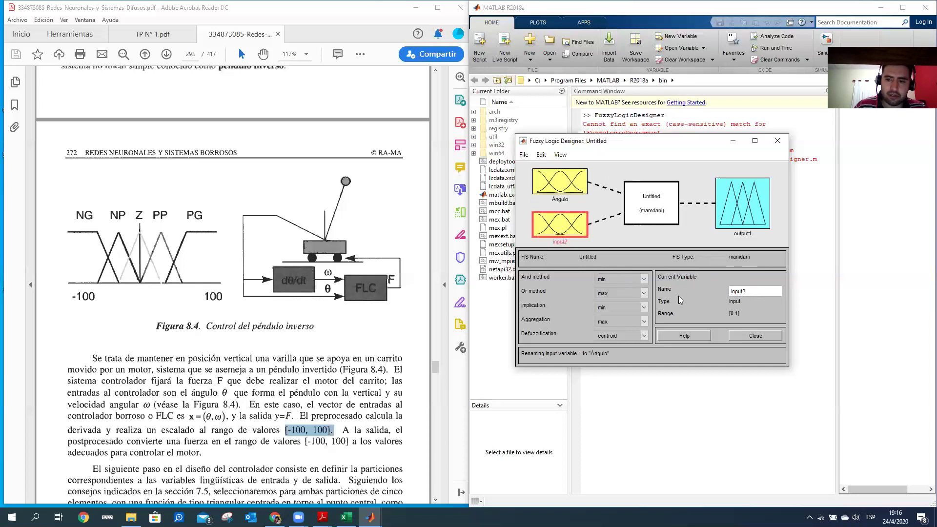
pyautogui.press('BackSpace')
pyautogui.press('BackSpace')
pyautogui.press('BackSpace')
pyautogui.press('BackSpace')
pyautogui.press('BackSpace')
pyautogui.press('BackSpace')
pyautogui.write('Velocidad angular')
# Rename the output variable to Fuerza.
pyautogui.click(736, 195)
pyautogui.write('Fuerza')
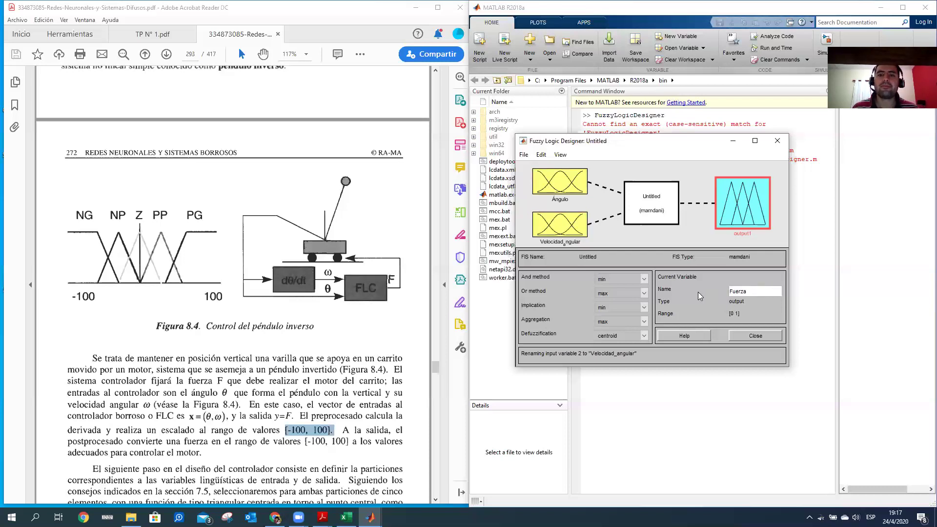
pyautogui.click(695, 229)
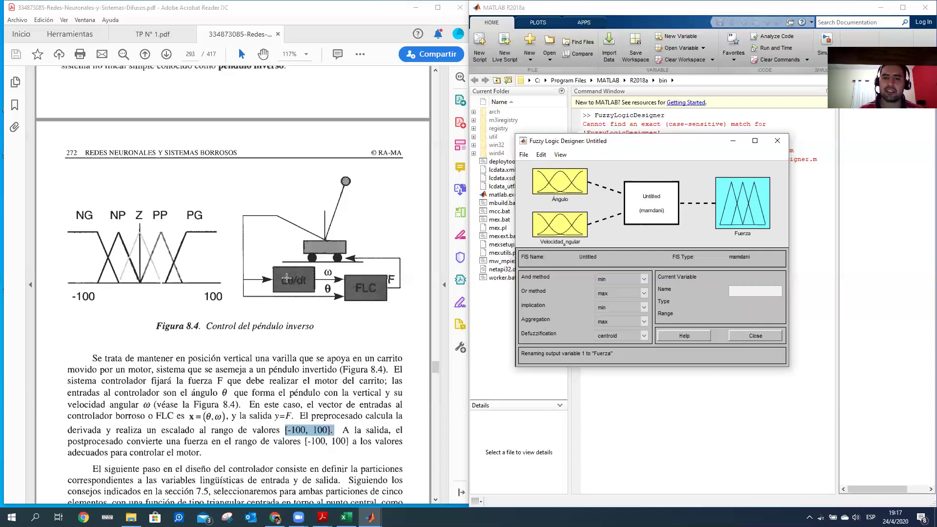
# Open the membership functions of the Ángulo input and remove all of its default ones.
pyautogui.click(553, 182)
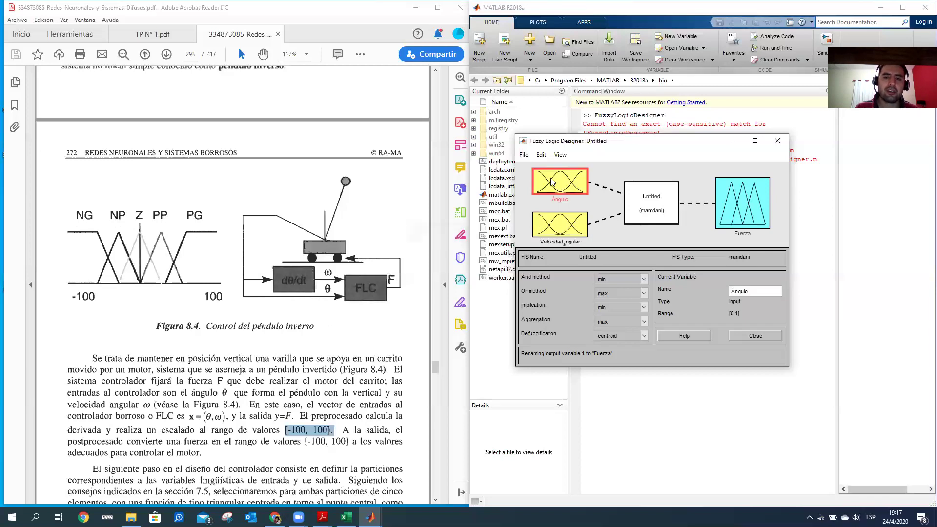
pyautogui.doubleClick(557, 195)
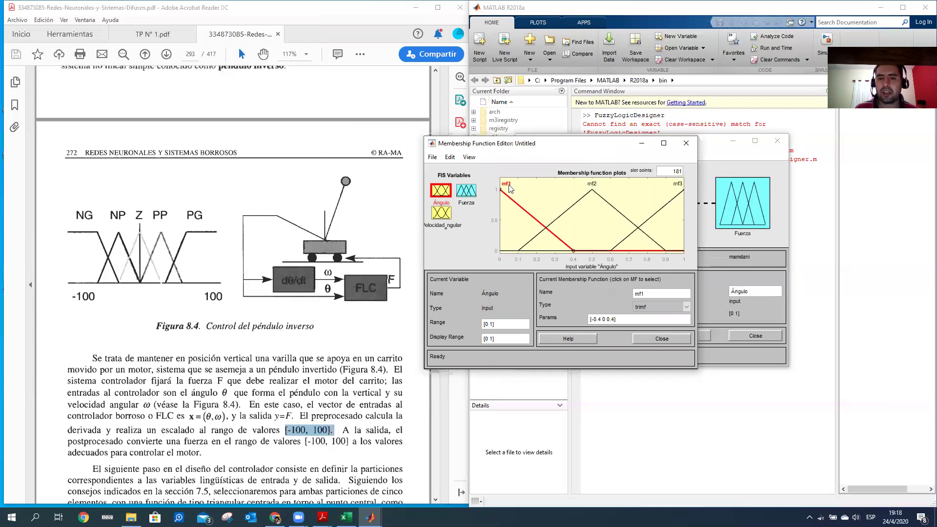
pyautogui.click(452, 159)
pyautogui.click(453, 161)
pyautogui.click(451, 157)
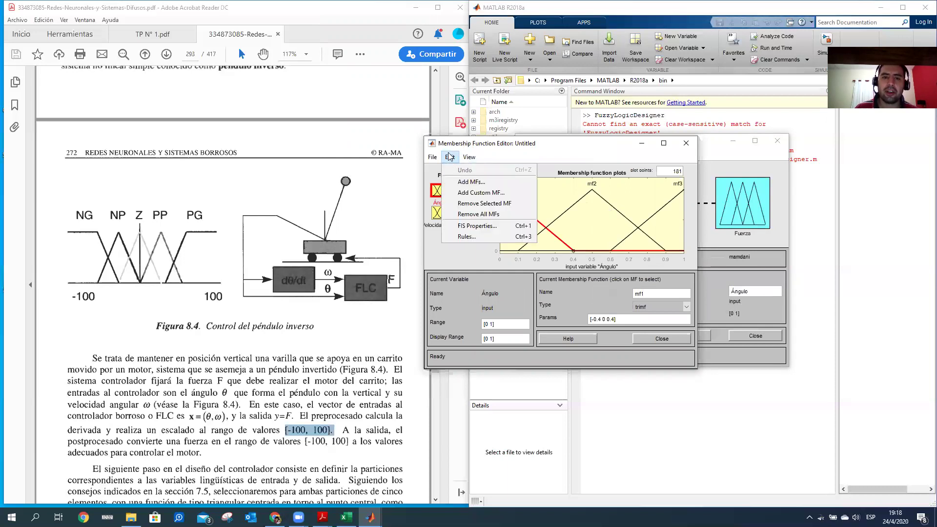
pyautogui.click(495, 215)
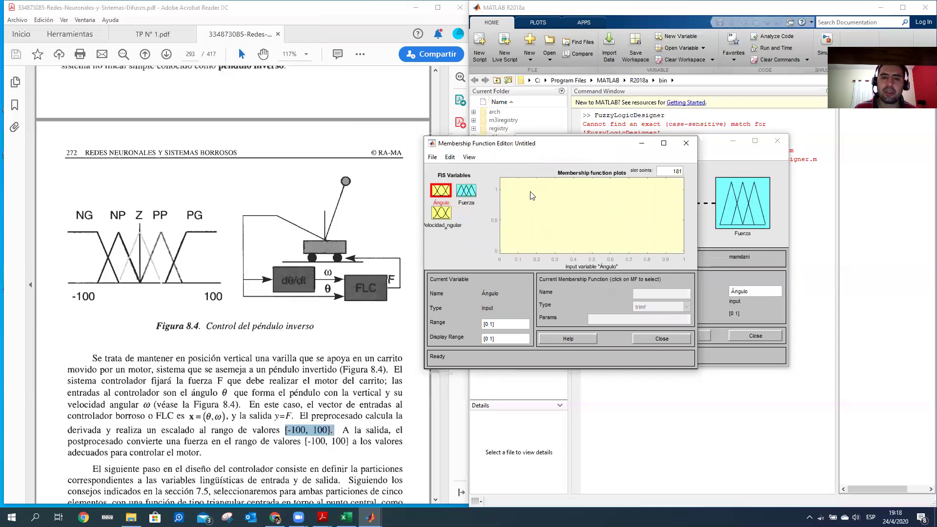
# Add five Gaussian (gaussmf) membership functions to the Ángulo input.
pyautogui.click(451, 157)
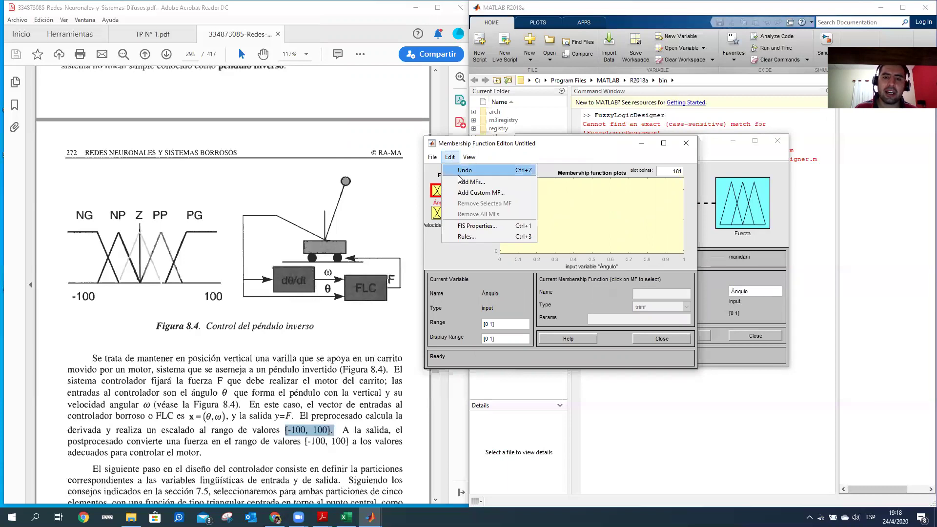
pyautogui.click(485, 184)
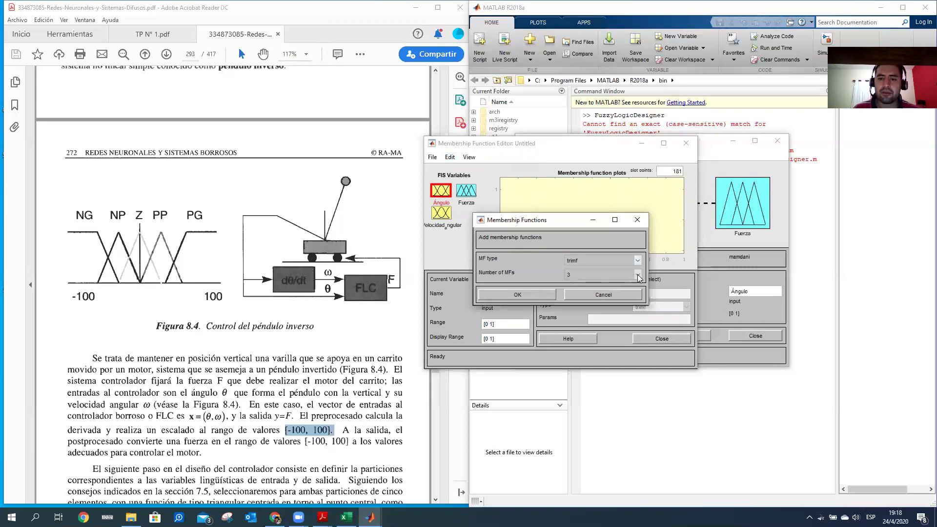
pyautogui.click(638, 274)
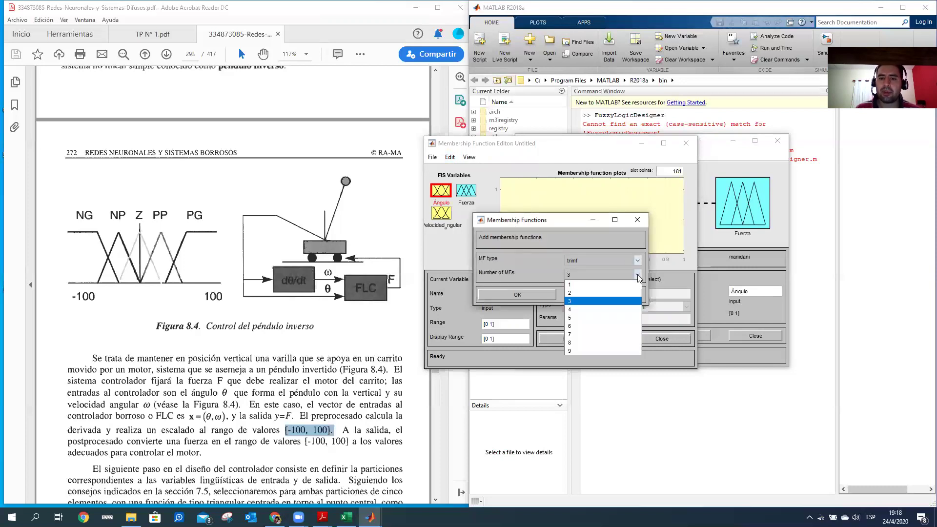
pyautogui.click(590, 318)
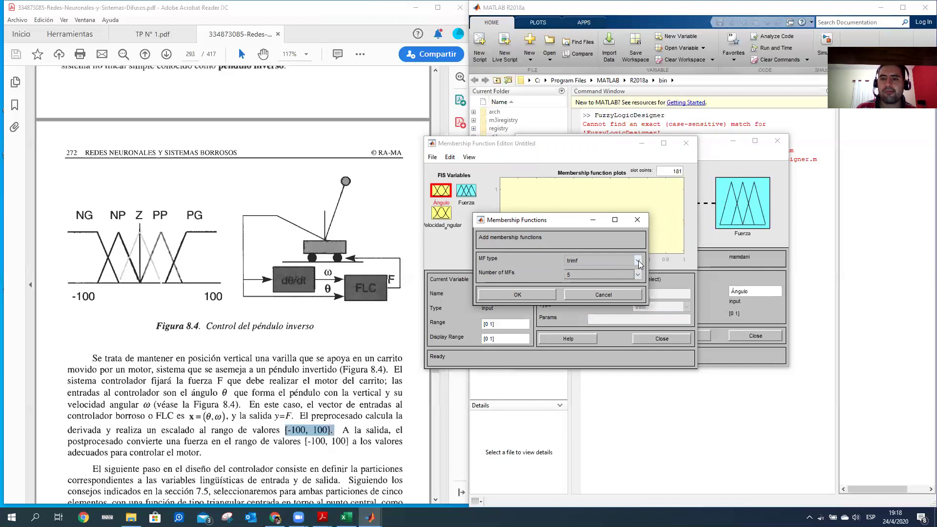
pyautogui.click(638, 261)
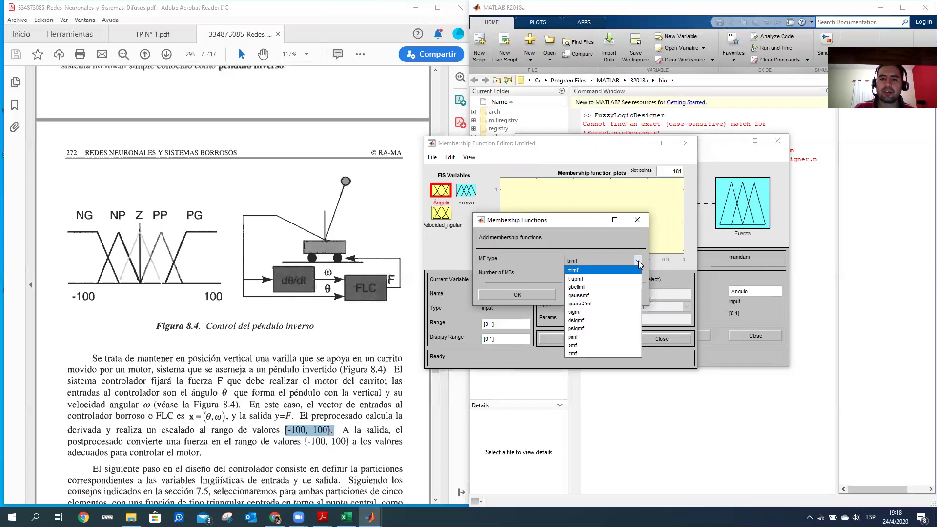
pyautogui.click(605, 296)
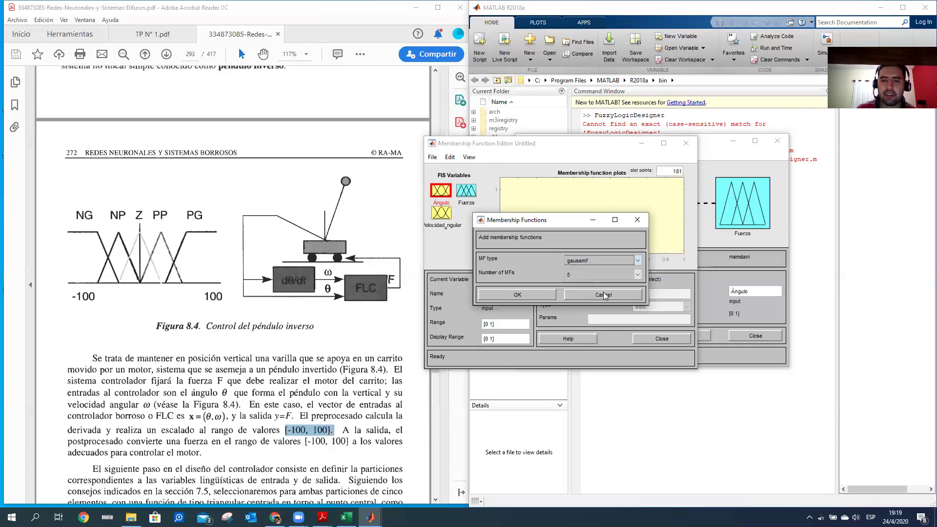
pyautogui.click(575, 277)
pyautogui.click(577, 322)
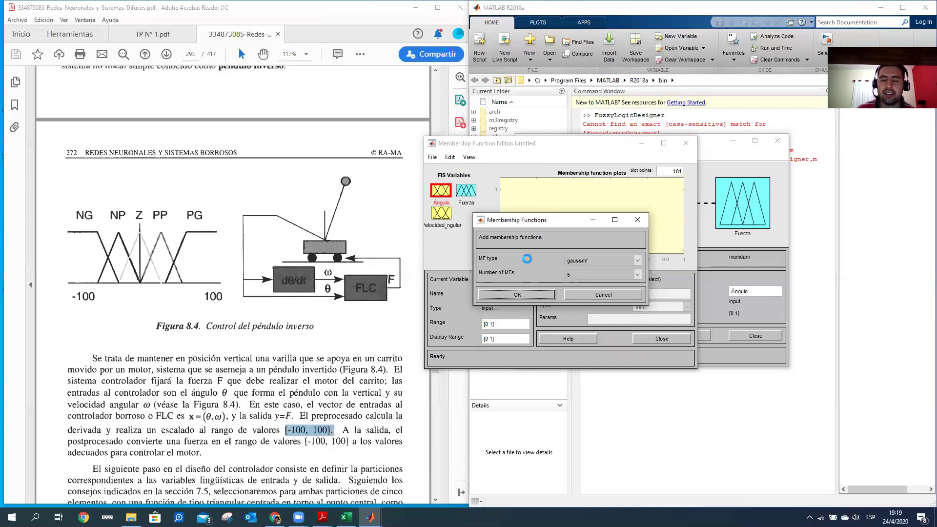
pyautogui.click(520, 295)
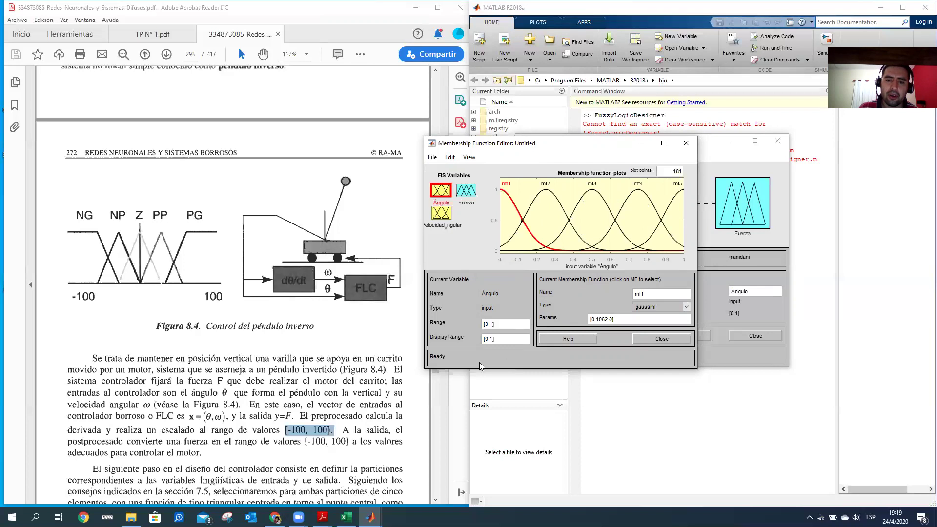
# Set the Ángulo range to [-100 100] and select its first membership function to check the parameters.
pyautogui.hotkey('ctrl', 'a')
pyautogui.press('BackSpace')
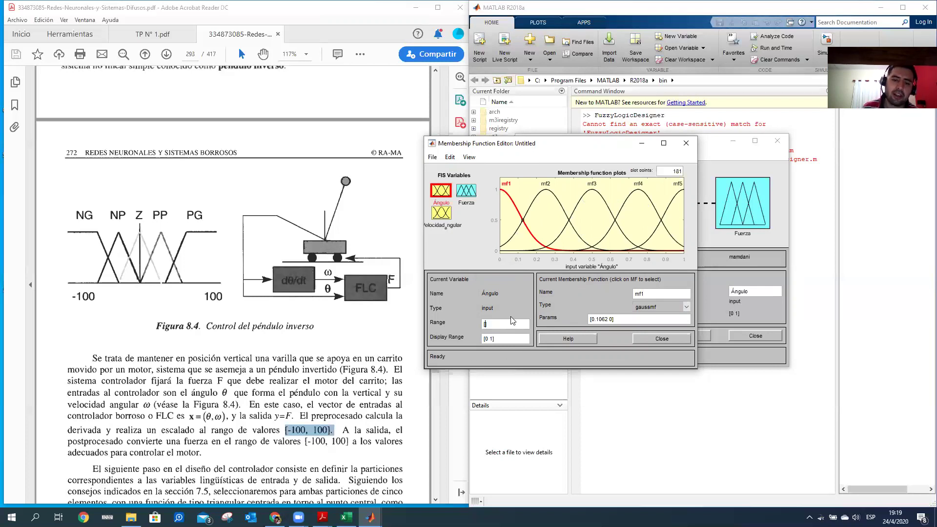
pyautogui.write('[-100')
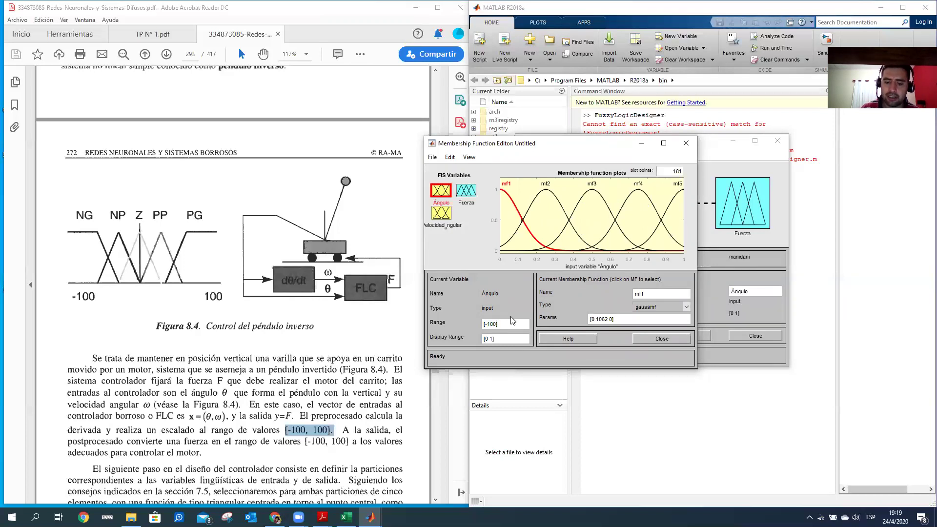
pyautogui.write(' 100')
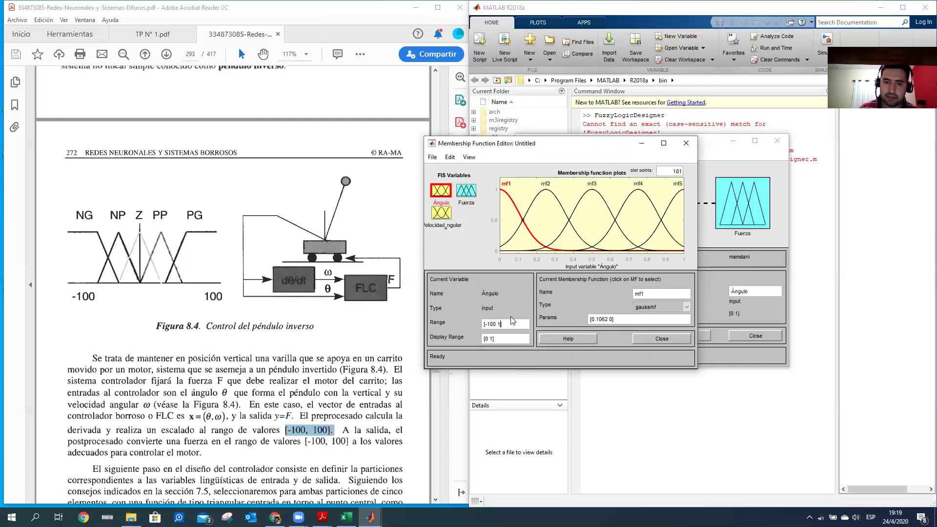
pyautogui.write(']')
pyautogui.press('Return')
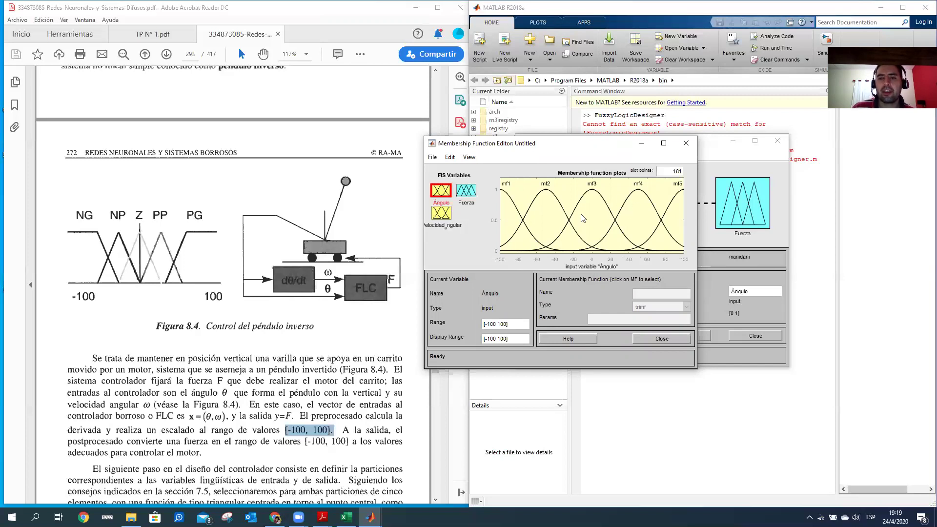
pyautogui.click(511, 200)
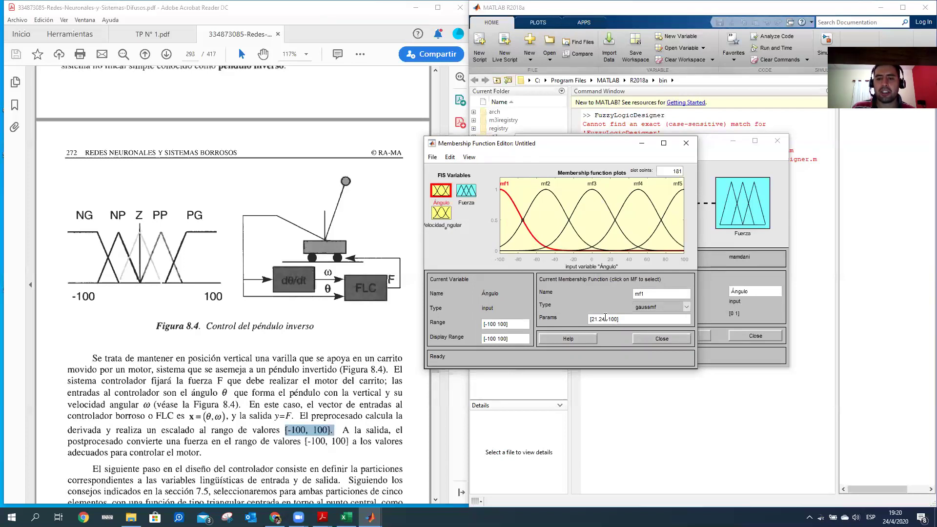
pyautogui.moveTo(606, 319); pyautogui.dragTo(618, 319)
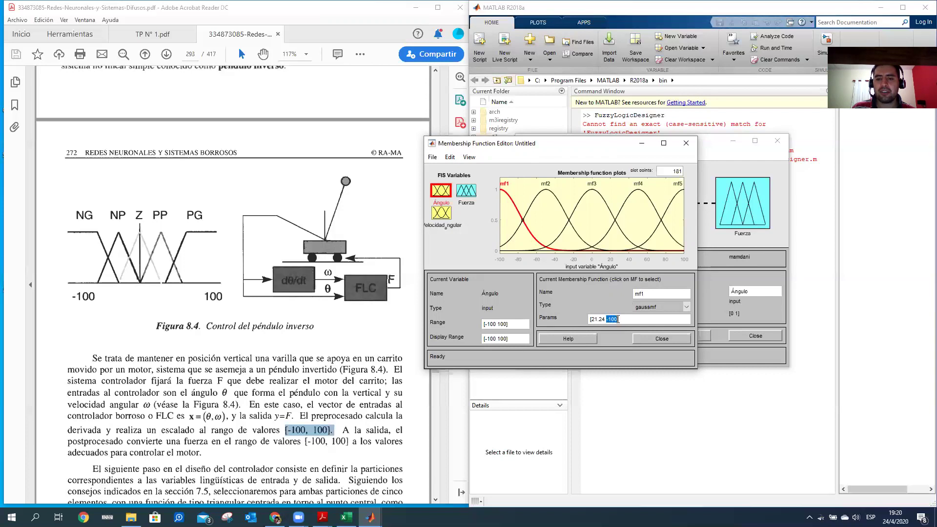
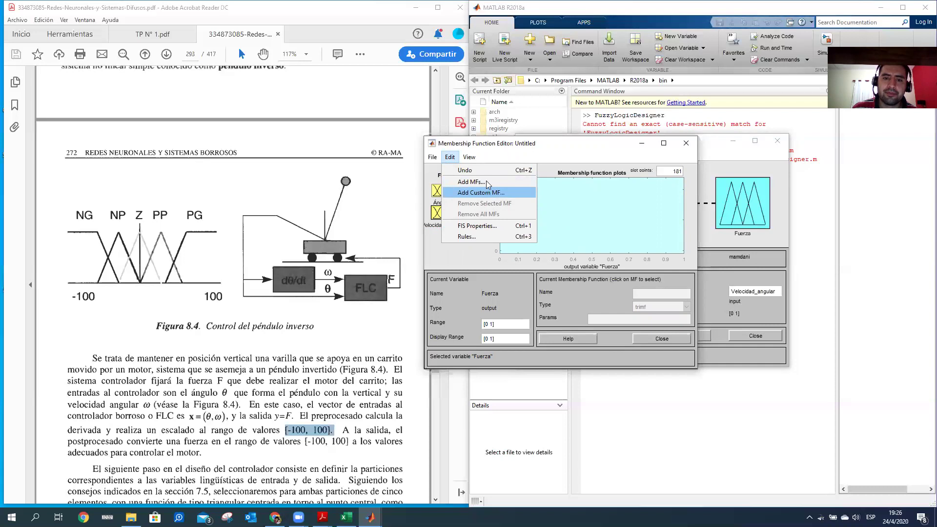
# Add five trapezoidal (trapmf) membership functions to the Fuerza output.
pyautogui.click(486, 182)
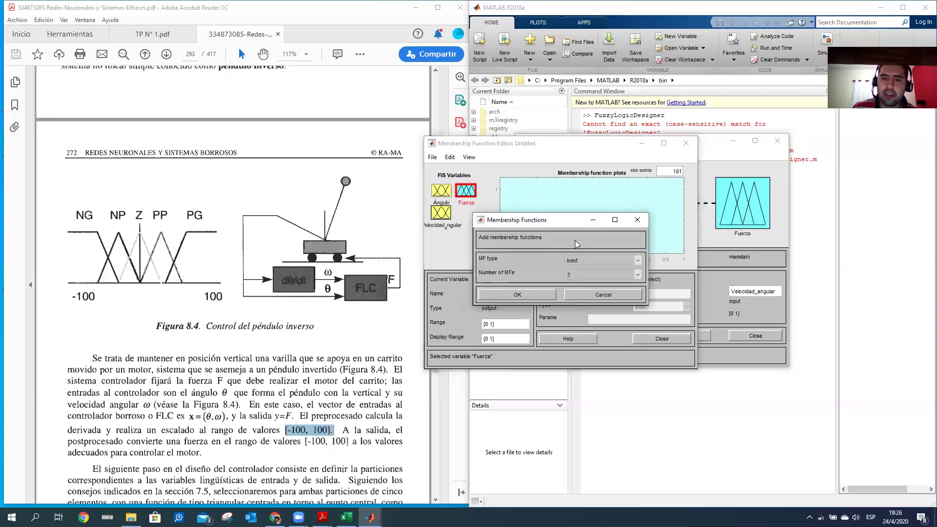
pyautogui.click(602, 275)
pyautogui.click(585, 321)
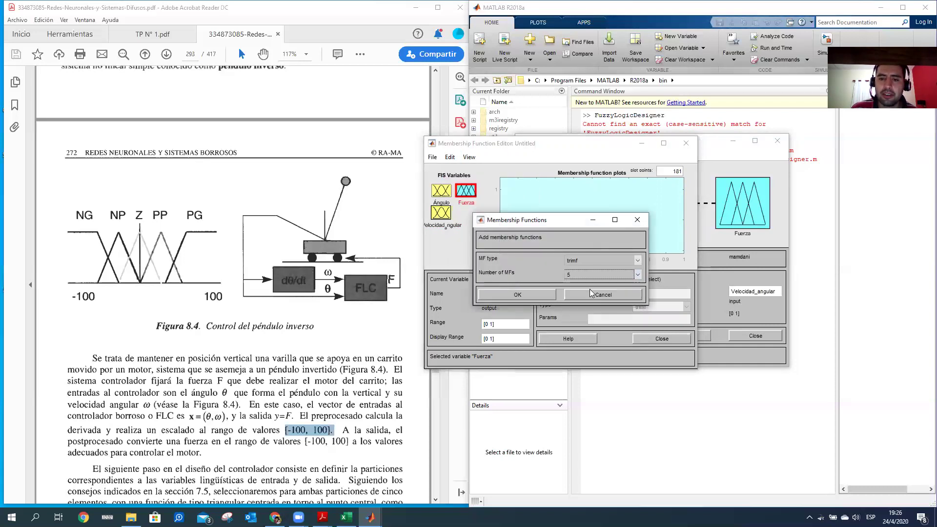
pyautogui.click(638, 261)
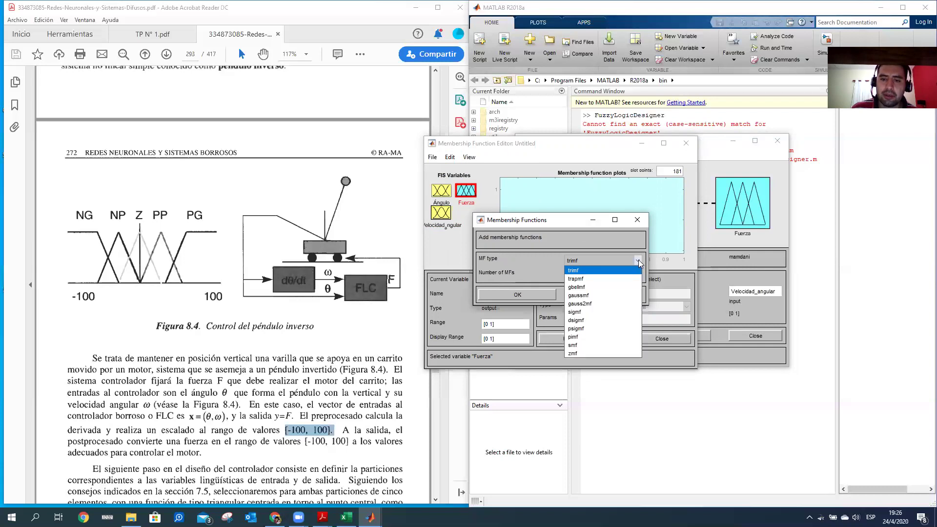
pyautogui.click(576, 278)
pyautogui.click(533, 298)
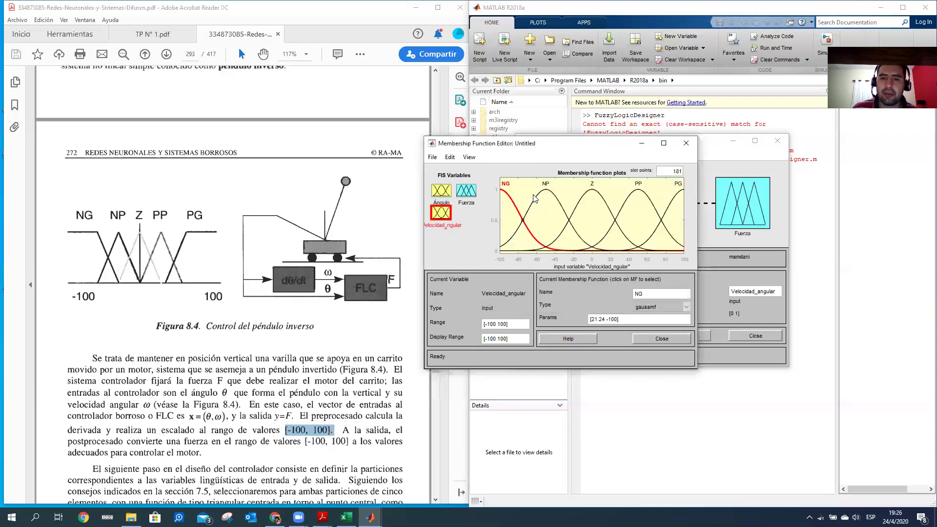
# Set the Fuerza output's range to [-100 100] and rename its first membership function to NP.
pyautogui.click(461, 194)
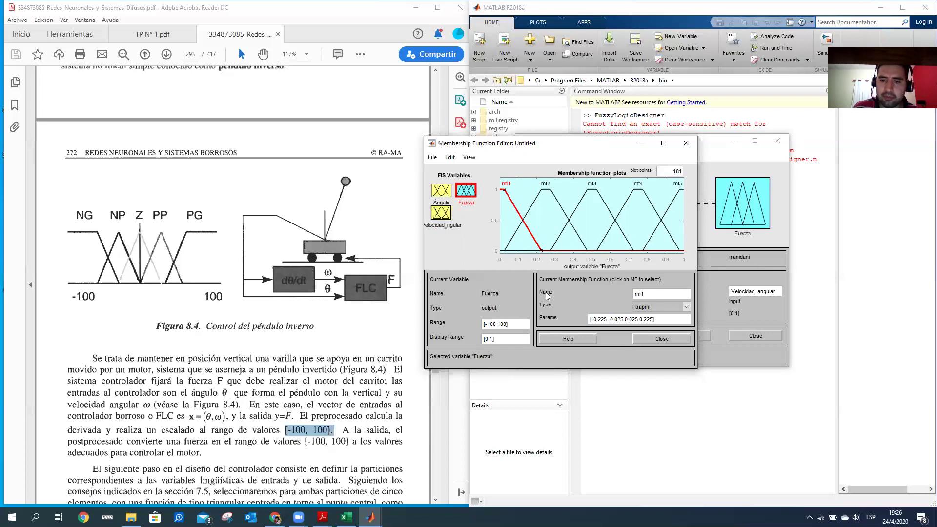
pyautogui.doubleClick(646, 291)
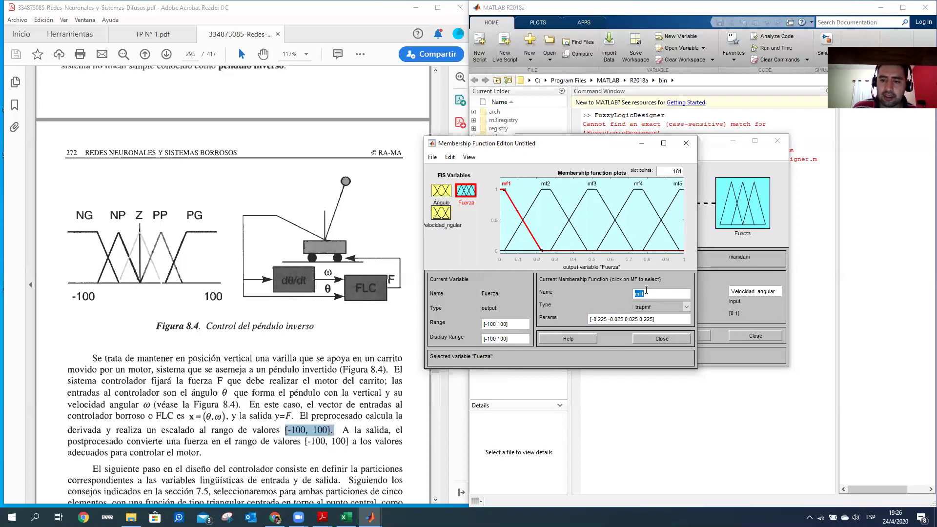
pyautogui.click(511, 202)
pyautogui.doubleClick(640, 294)
pyautogui.write('N')
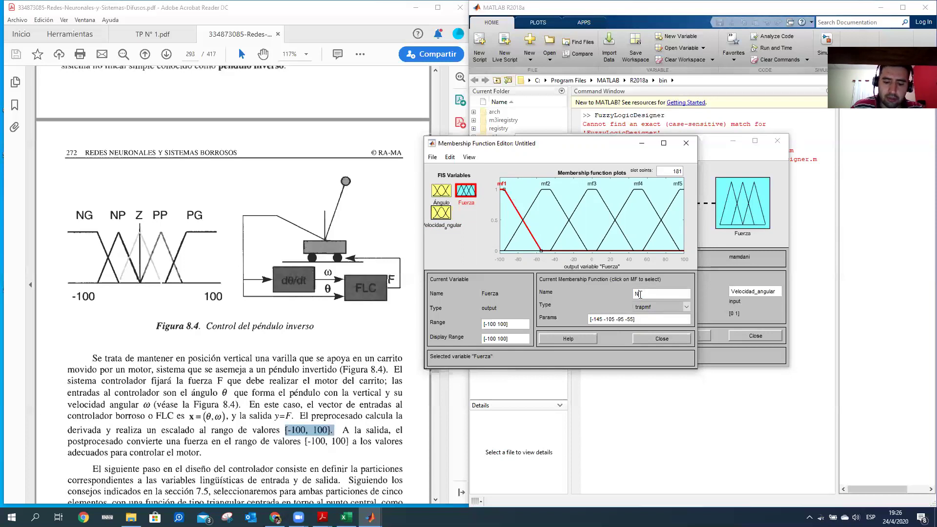
pyautogui.write('P')
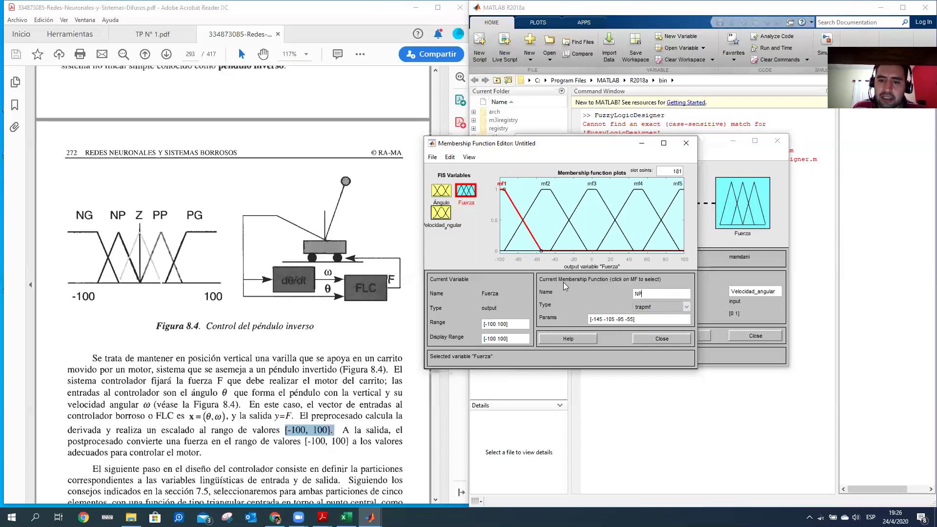
pyautogui.click(622, 319)
pyautogui.press('BackSpace')
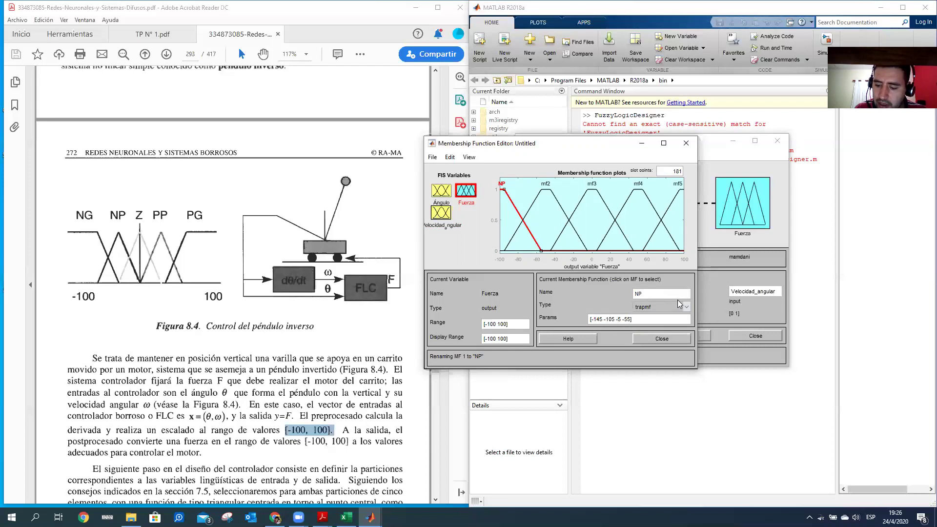
pyautogui.write('7')
pyautogui.press('Right')
pyautogui.press('Right')
pyautogui.press('Right')
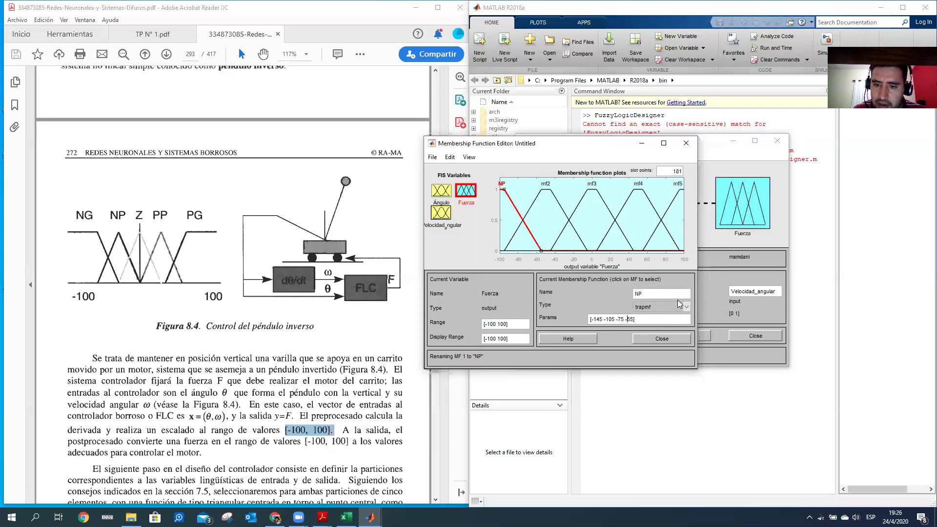
pyautogui.press('BackSpace')
pyautogui.write('4')
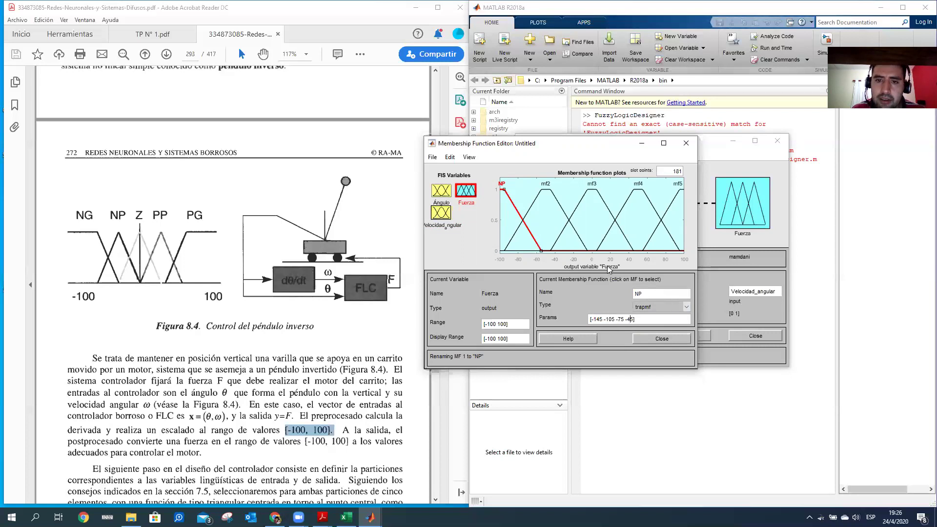
# Rename Fuerza's second membership function to NP and set its parameters to [-75 -50 -50 -5].
pyautogui.click(555, 195)
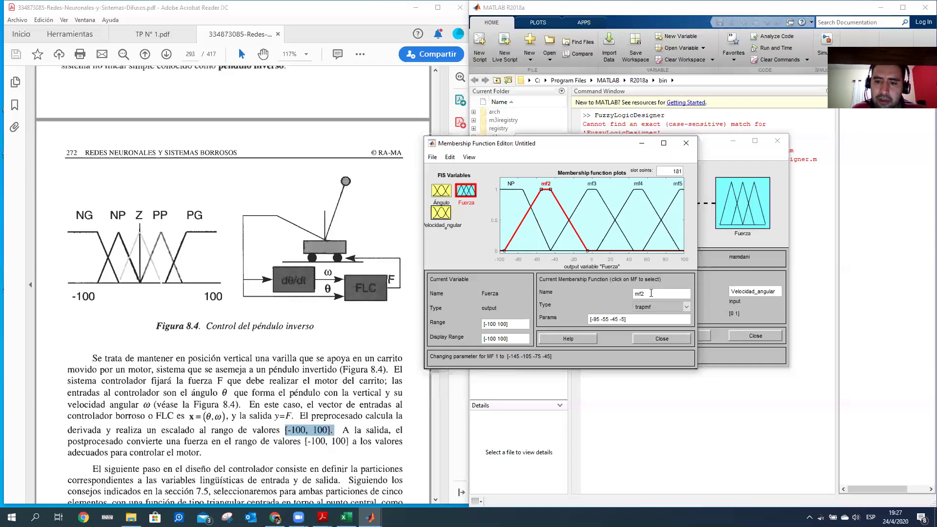
pyautogui.moveTo(655, 294); pyautogui.dragTo(618, 297)
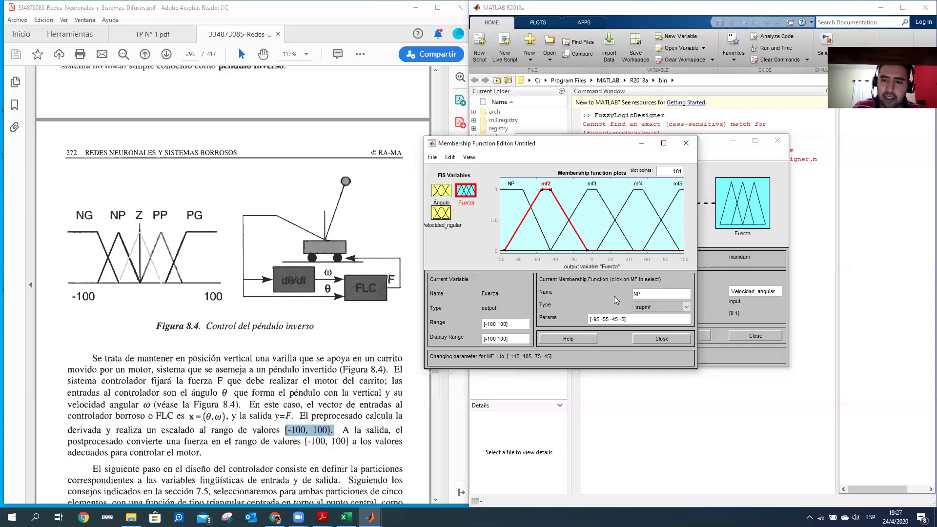
pyautogui.click(599, 319)
pyautogui.press('BackSpace')
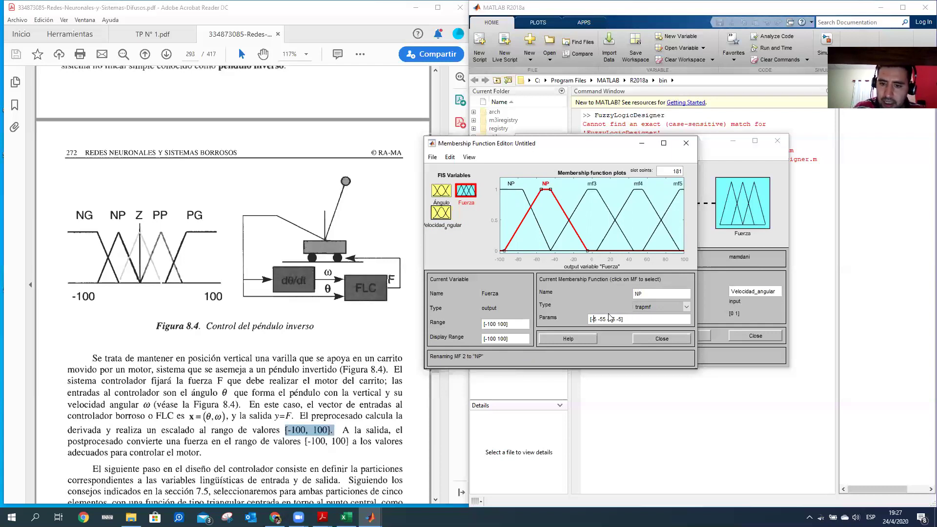
pyautogui.write('7')
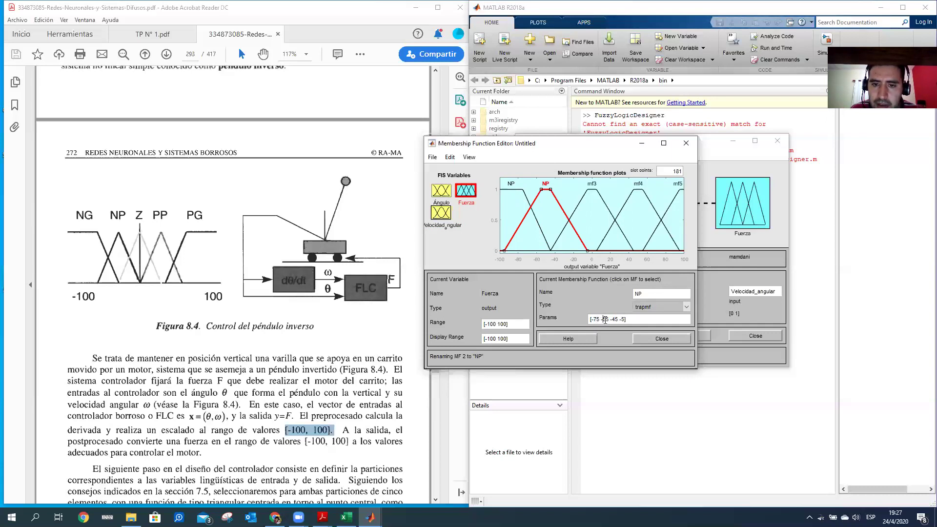
pyautogui.click(608, 318)
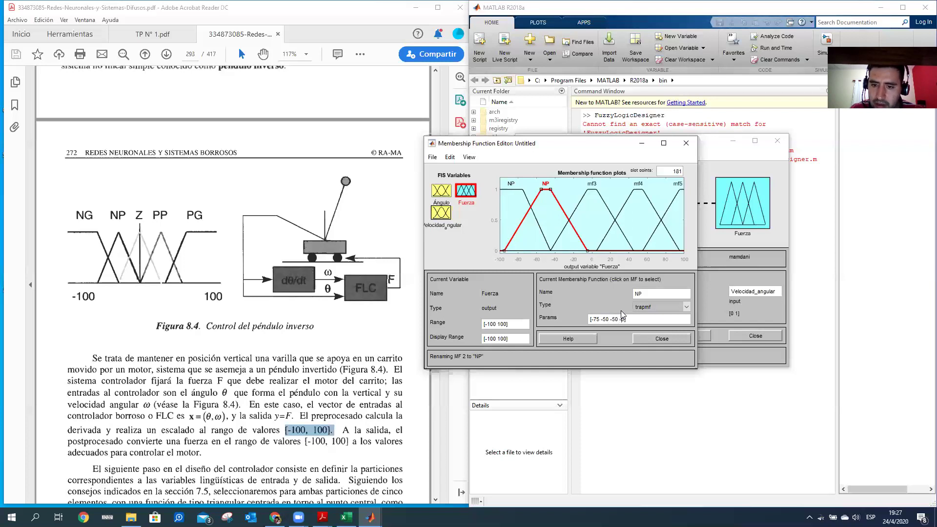
pyautogui.press('Return')
pyautogui.click(602, 266)
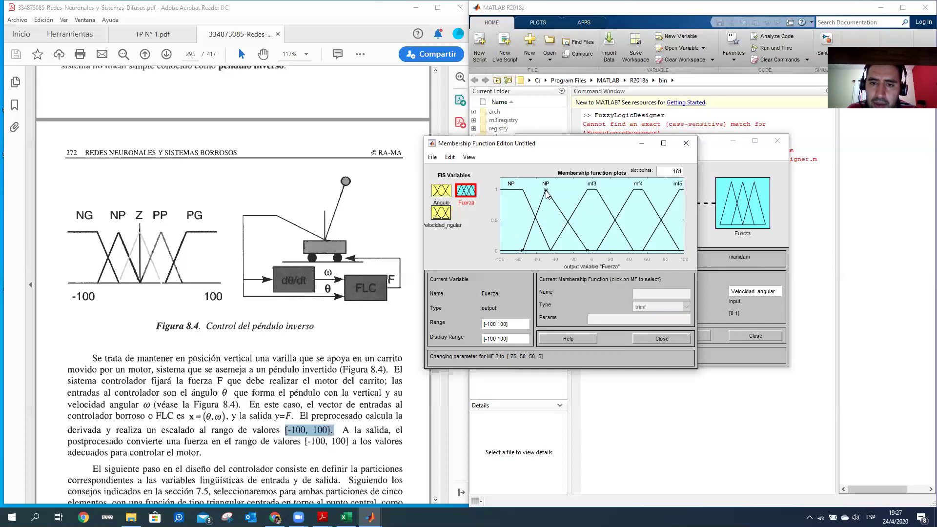
# Set the parameters of Fuerza's second membership function to [-70 -35 -35 -0].
pyautogui.click(556, 208)
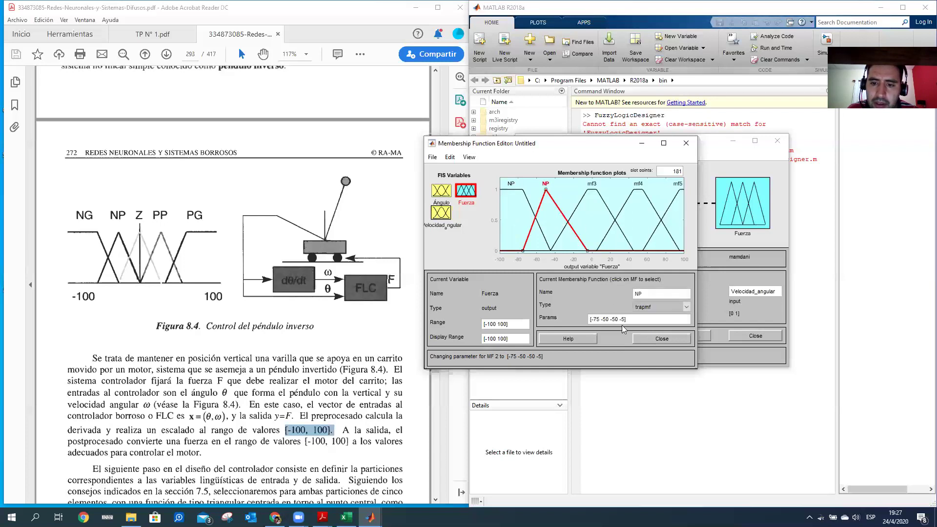
pyautogui.click(594, 319)
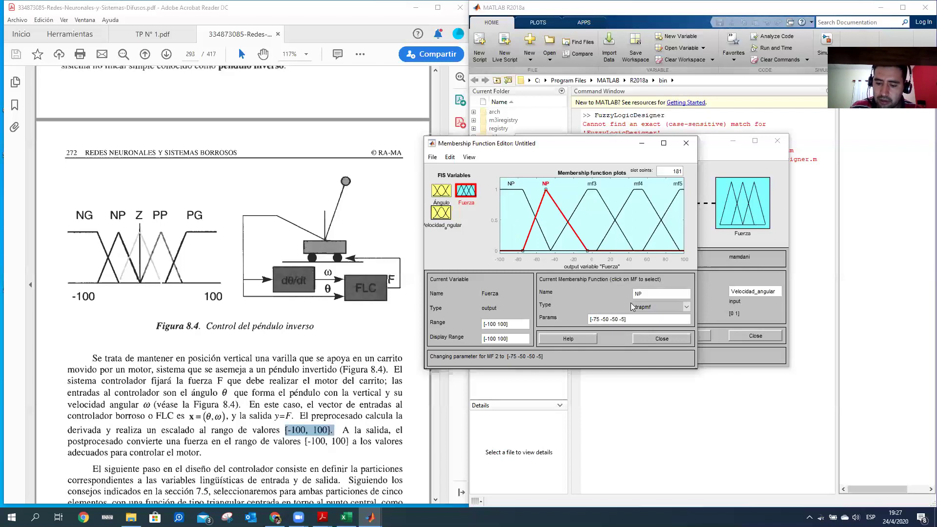
pyautogui.press('BackSpace')
pyautogui.write('60')
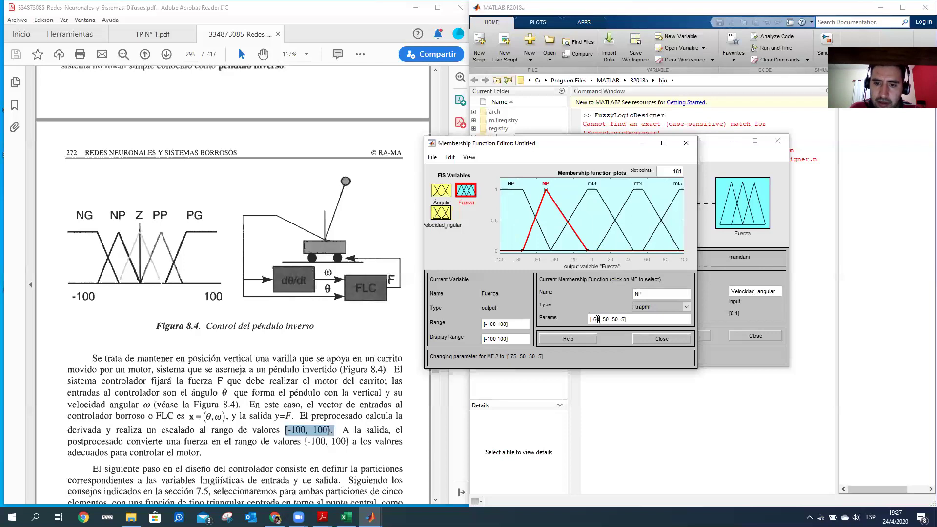
pyautogui.press('BackSpace')
pyautogui.write('70')
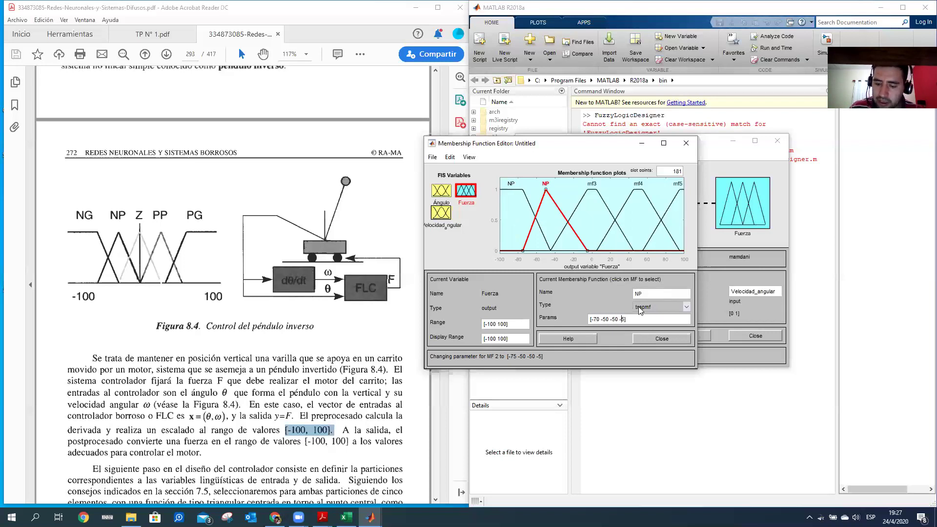
pyautogui.press('BackSpace')
pyautogui.write('0')
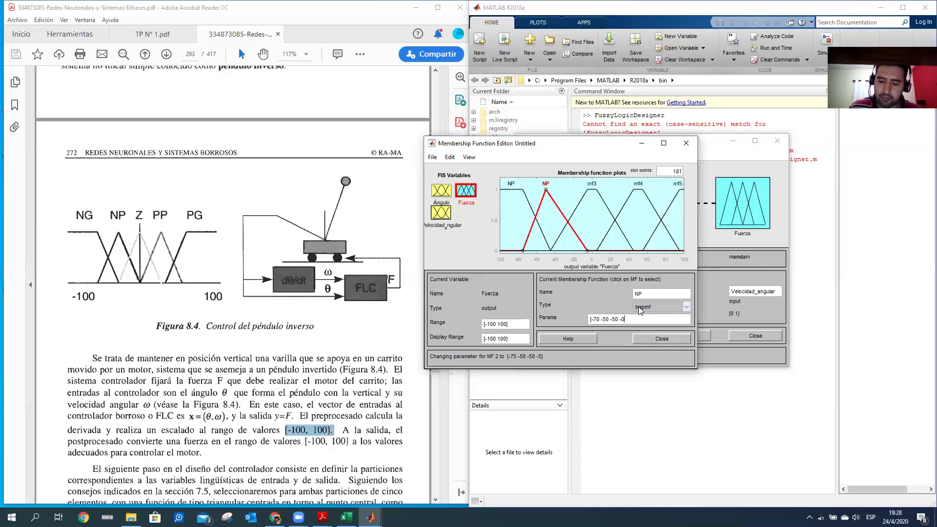
pyautogui.press('BackSpace')
pyautogui.press('Delete')
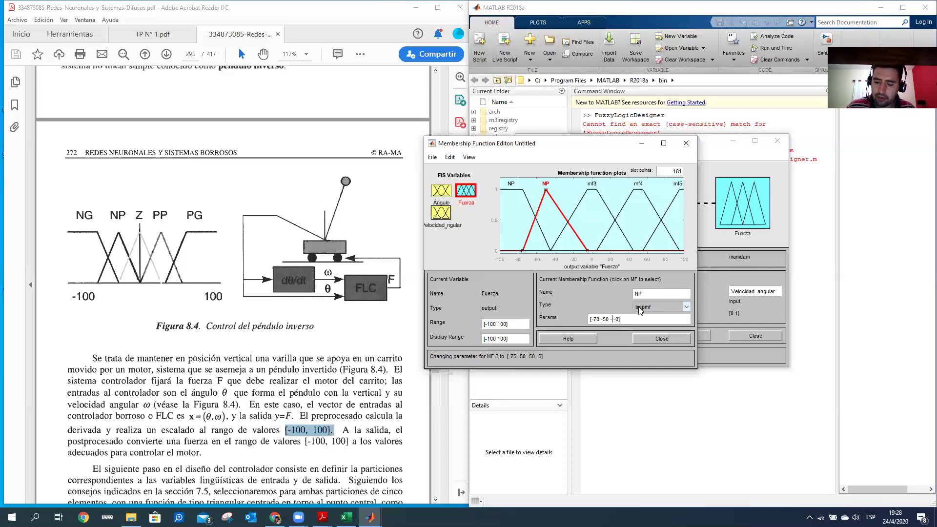
pyautogui.write('35')
pyautogui.press('BackSpace')
pyautogui.press('BackSpace')
pyautogui.write('35')
pyautogui.press('Return')
# Try to set the parameters of Fuerza's third membership function to [-45 0 0 45].
pyautogui.click(590, 191)
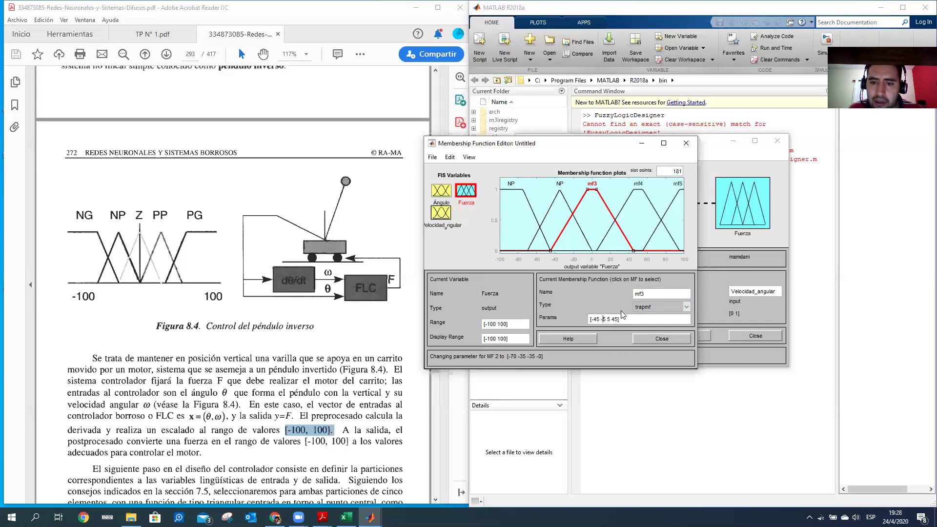
pyautogui.press('BackSpace')
pyautogui.press('BackSpace')
pyautogui.press('BackSpace')
pyautogui.press('BackSpace')
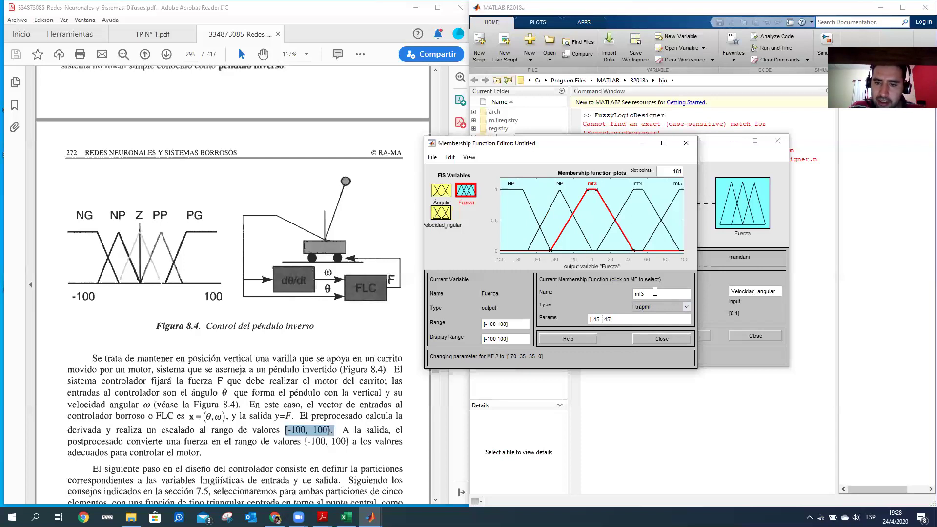
pyautogui.write('0 0')
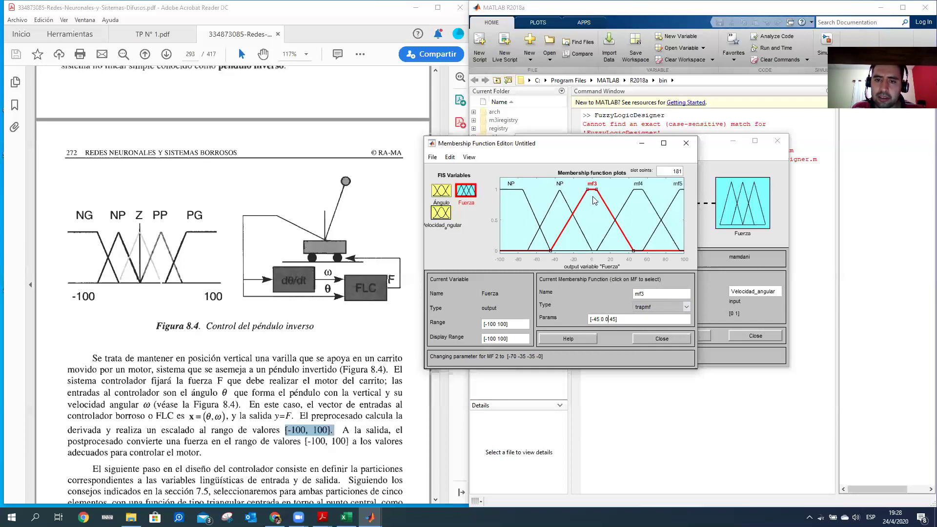
pyautogui.click(645, 294)
pyautogui.doubleClick(630, 293)
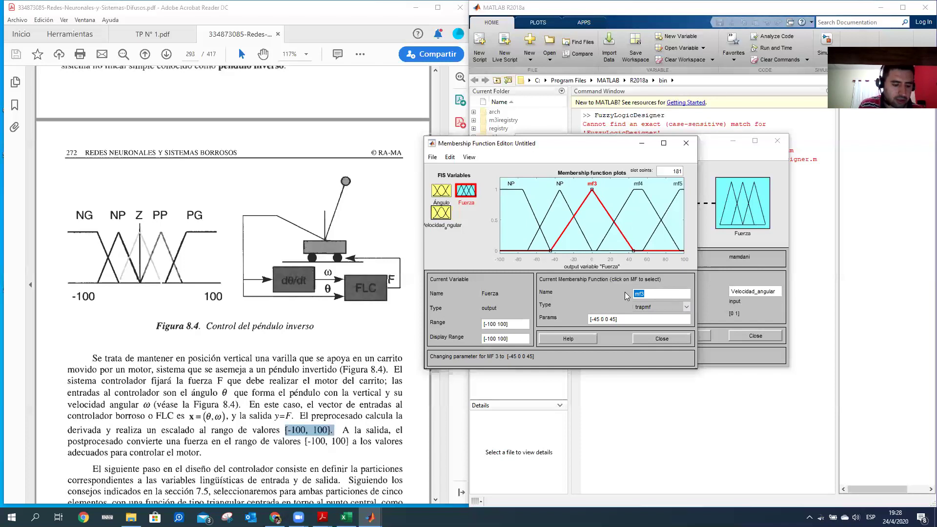
pyautogui.hotkey('ctrl', 'z')
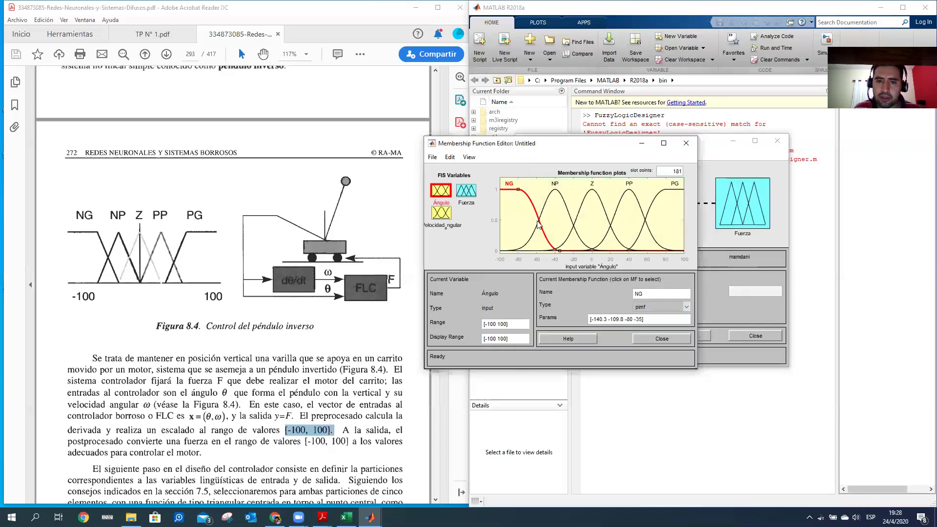
# Rename Fuerza's third membership function to Z and set its parameters to [-45 0 0 45].
pyautogui.click(469, 190)
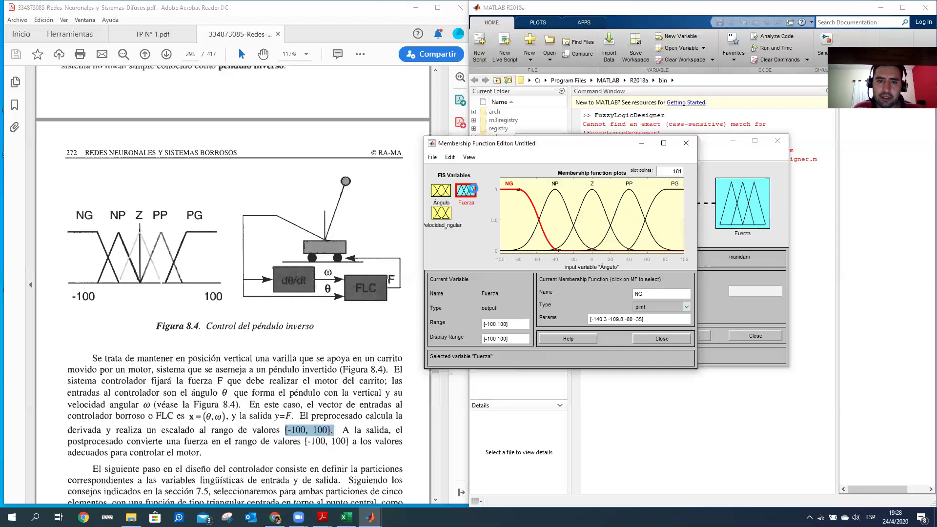
pyautogui.click(591, 192)
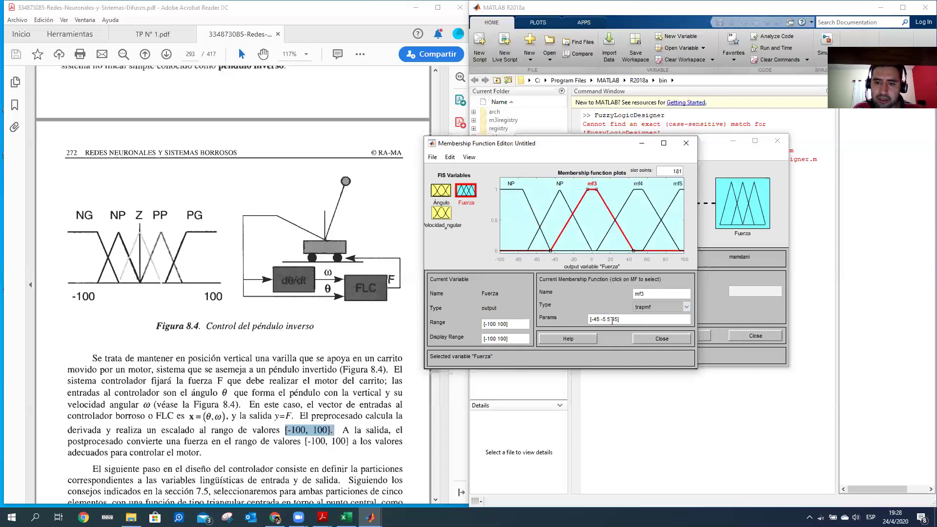
pyautogui.doubleClick(648, 295)
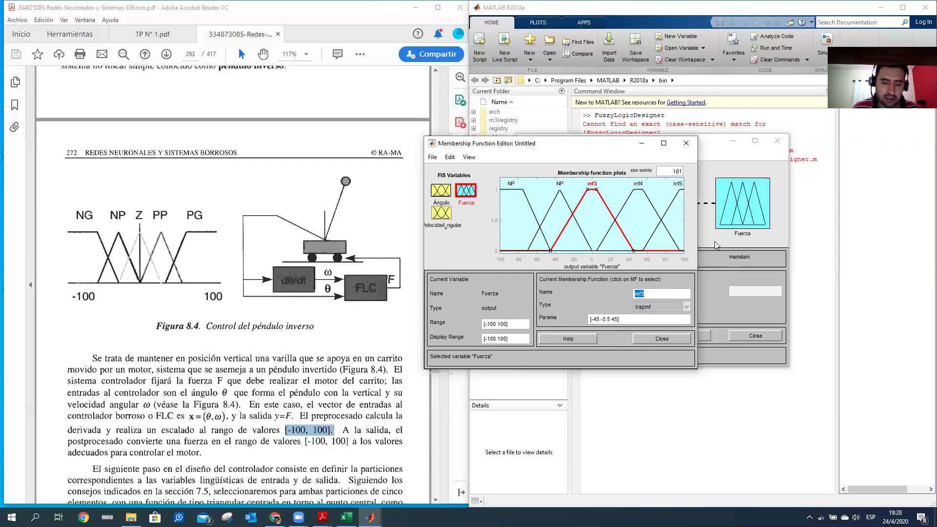
pyautogui.write('Z')
pyautogui.click(608, 320)
pyautogui.press('BackSpace')
pyautogui.press('BackSpace')
pyautogui.press('BackSpace')
pyautogui.press('BackSpace')
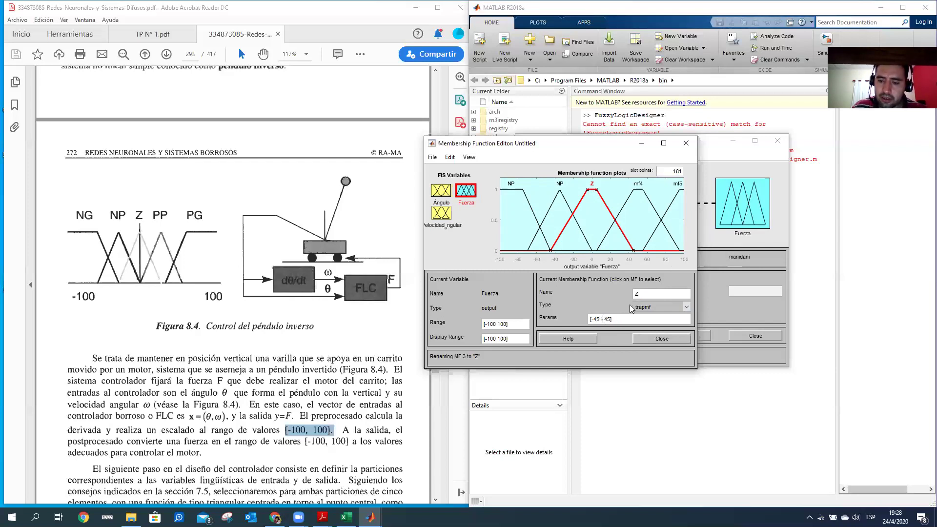
pyautogui.press('BackSpace')
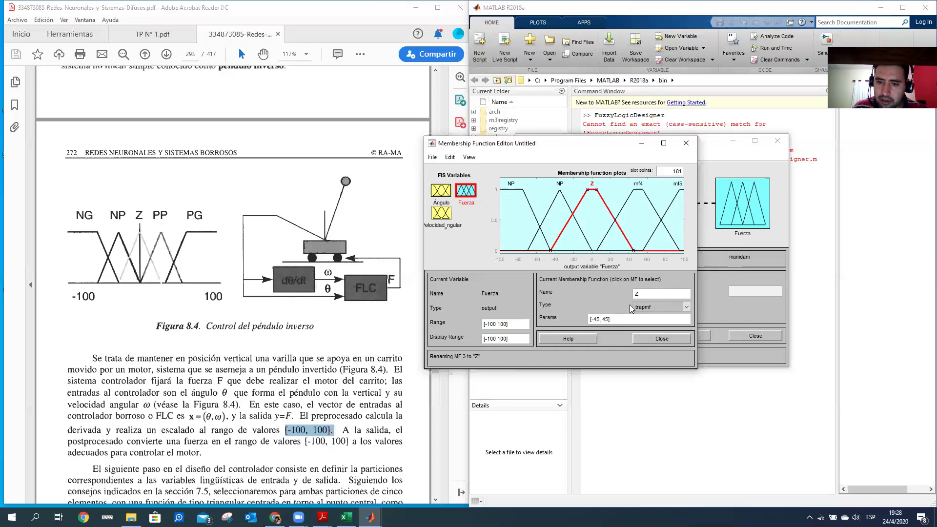
pyautogui.write('0 0')
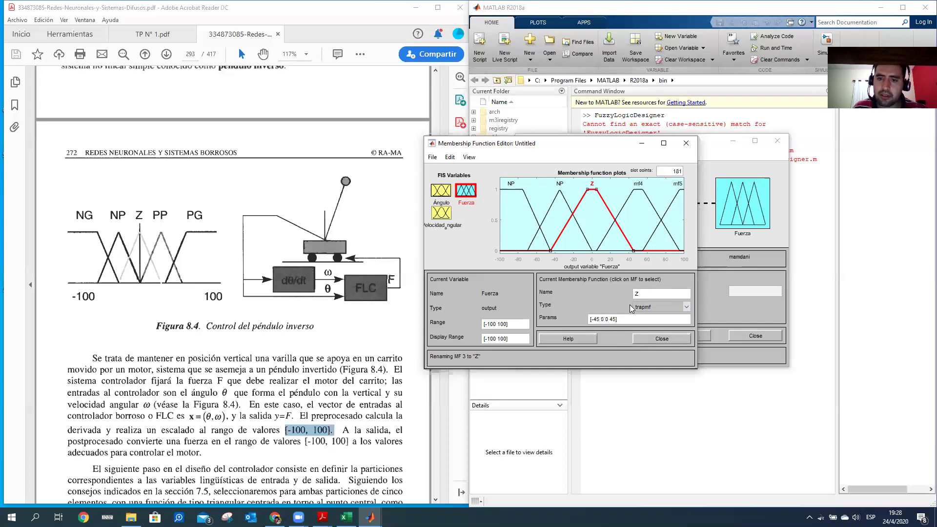
pyautogui.click(626, 215)
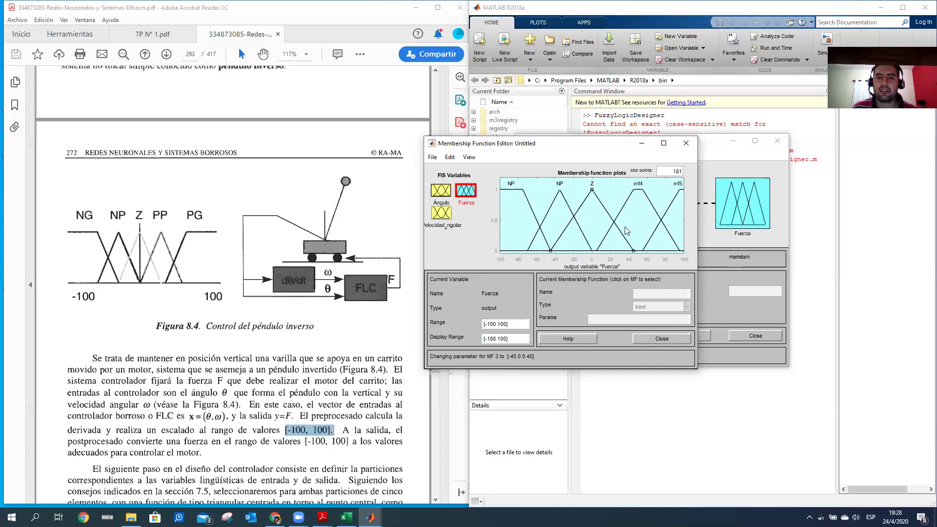
# Set the parameters of Fuerza's fourth membership function to [0 35 35 70].
pyautogui.click(623, 212)
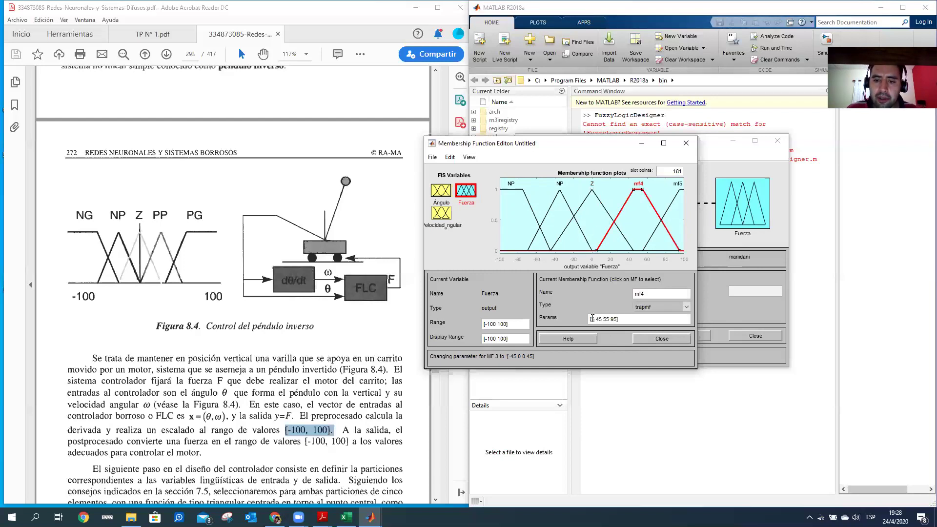
pyautogui.press('Delete')
pyautogui.write('0')
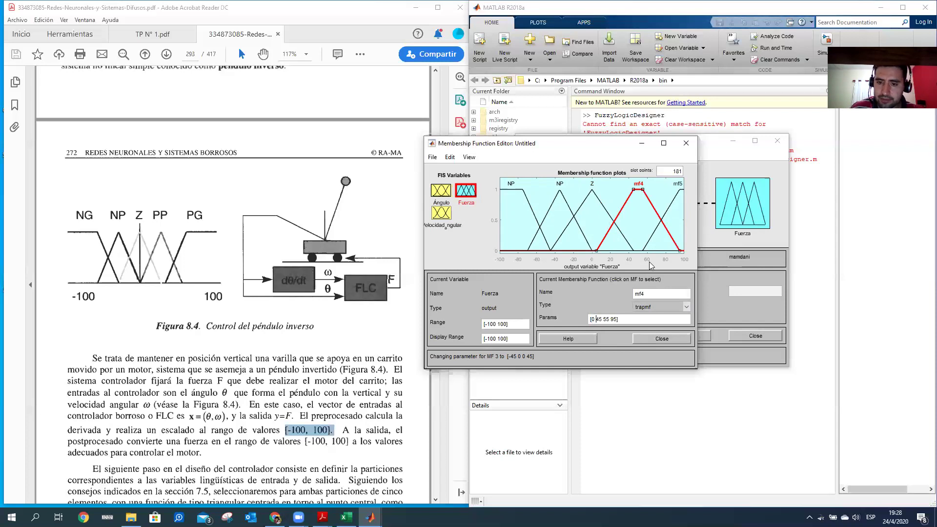
pyautogui.press('BackSpace')
pyautogui.write('3')
pyautogui.press('Right')
pyautogui.press('Right')
pyautogui.press('Right')
pyautogui.press('BackSpace')
pyautogui.write('3')
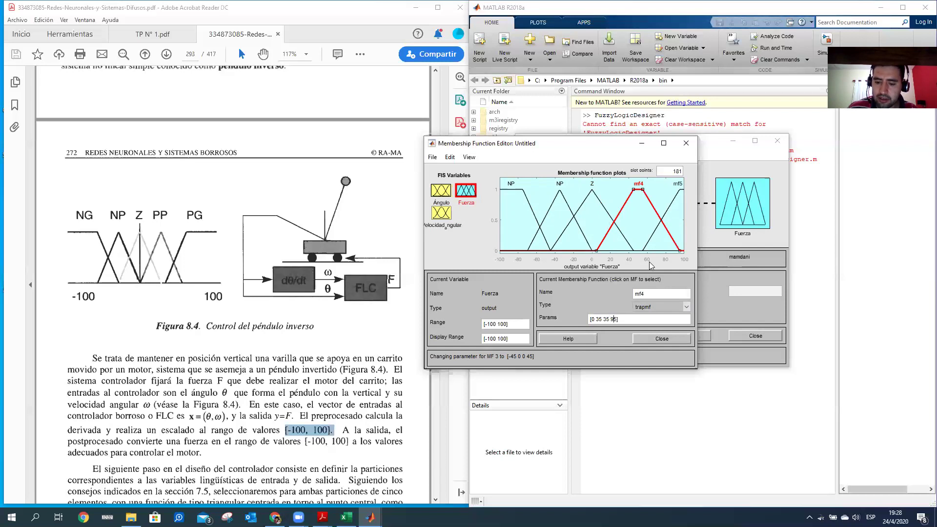
pyautogui.press('Delete')
pyautogui.press('BackSpace')
pyautogui.write('70')
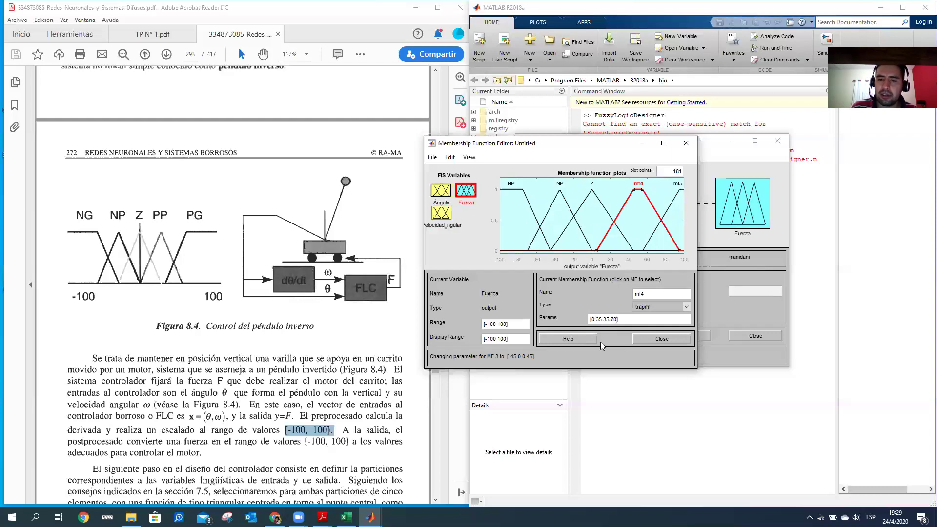
pyautogui.moveTo(597, 320); pyautogui.dragTo(610, 321)
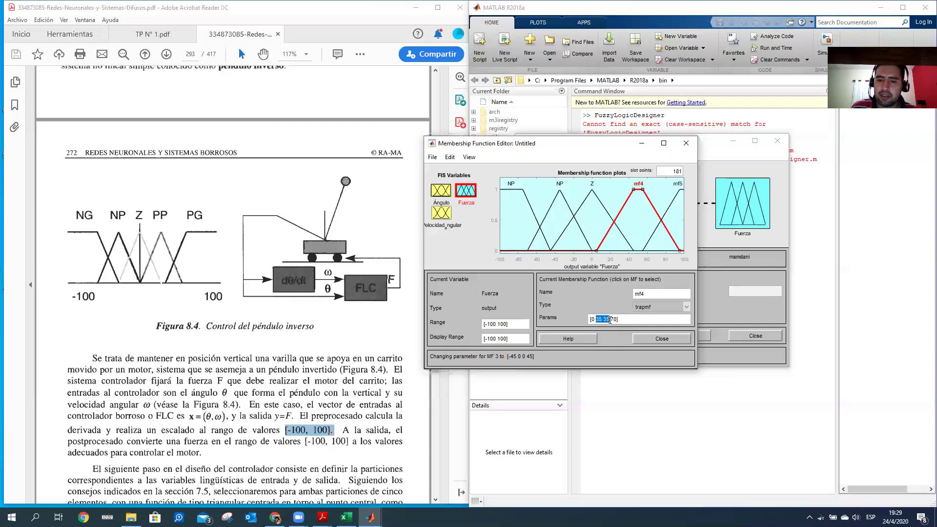
# Rename Fuerza's fourth membership function to PP.
pyautogui.moveTo(653, 295); pyautogui.dragTo(629, 294)
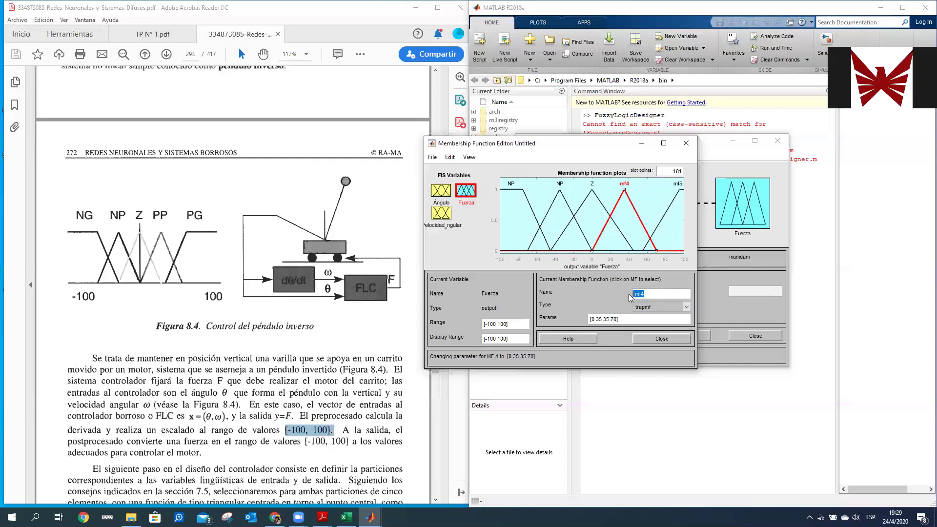
pyautogui.write('PP')
pyautogui.press('Return')
pyautogui.click(587, 243)
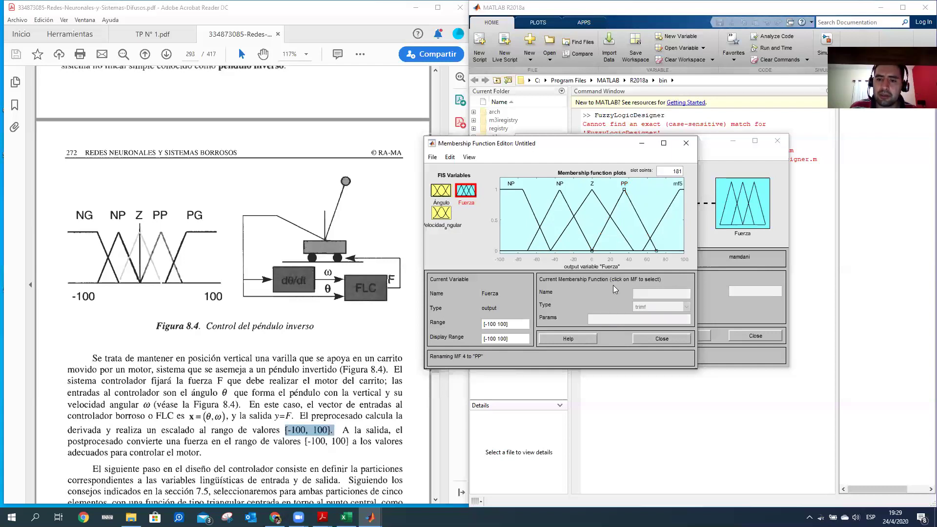
# Examine how the four parameters of Fuerza's PP membership function correspond to the points of its plotted curve.
pyautogui.click(614, 209)
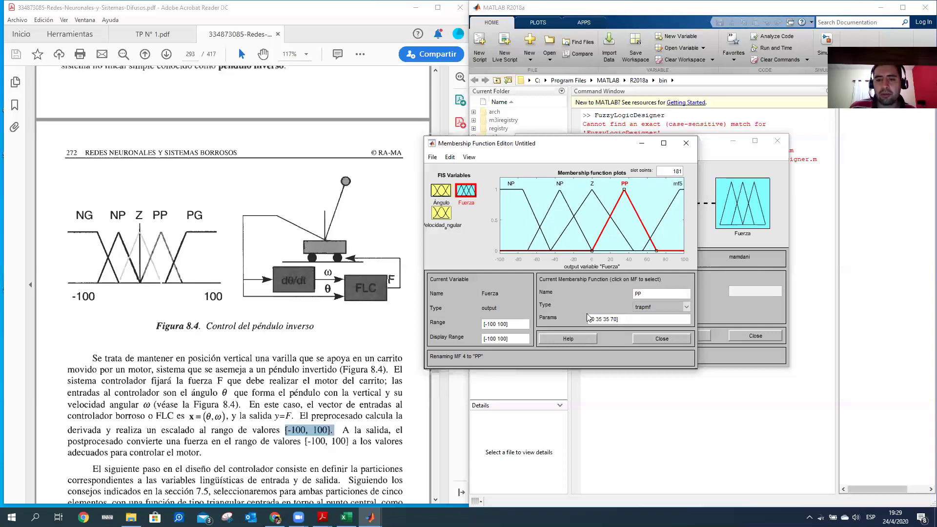
pyautogui.moveTo(592, 319); pyautogui.dragTo(622, 319)
pyautogui.click(622, 319)
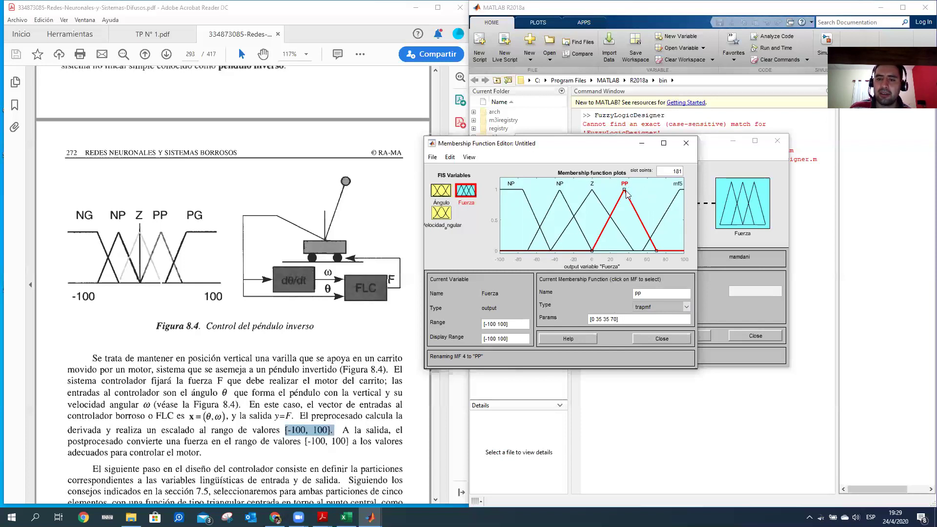
pyautogui.moveTo(608, 318); pyautogui.dragTo(599, 319)
pyautogui.click(600, 320)
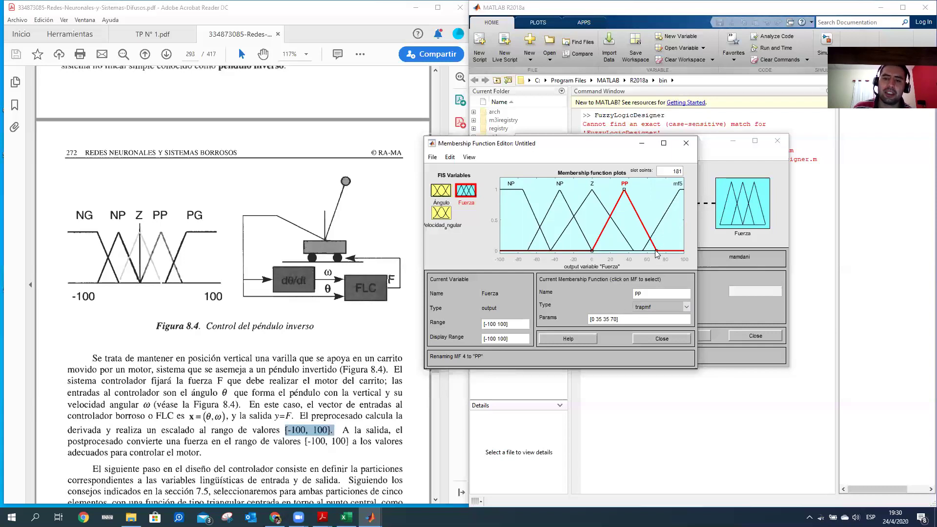
pyautogui.click(667, 216)
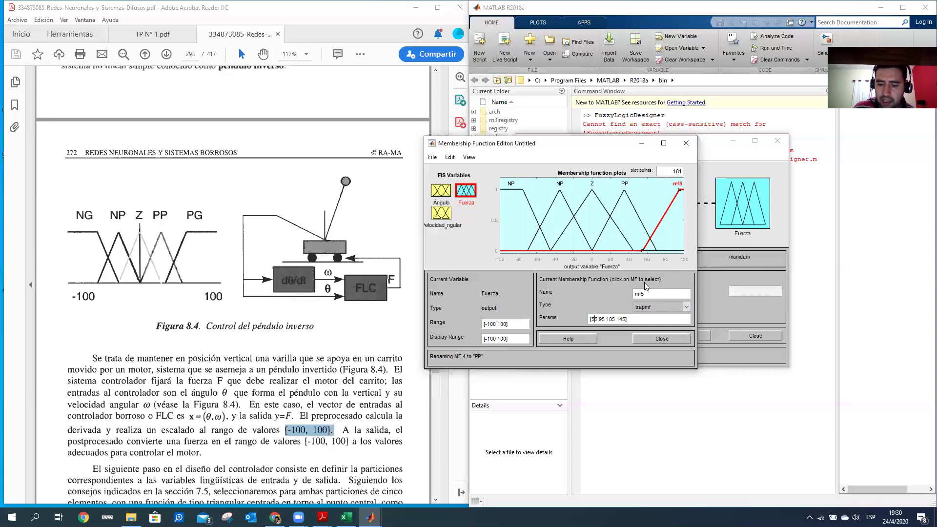
pyautogui.click(533, 210)
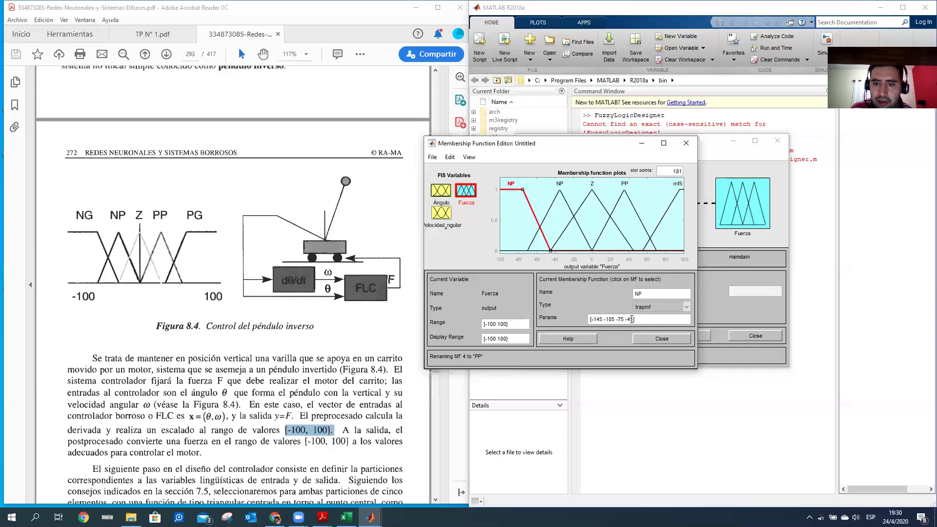
pyautogui.click(676, 201)
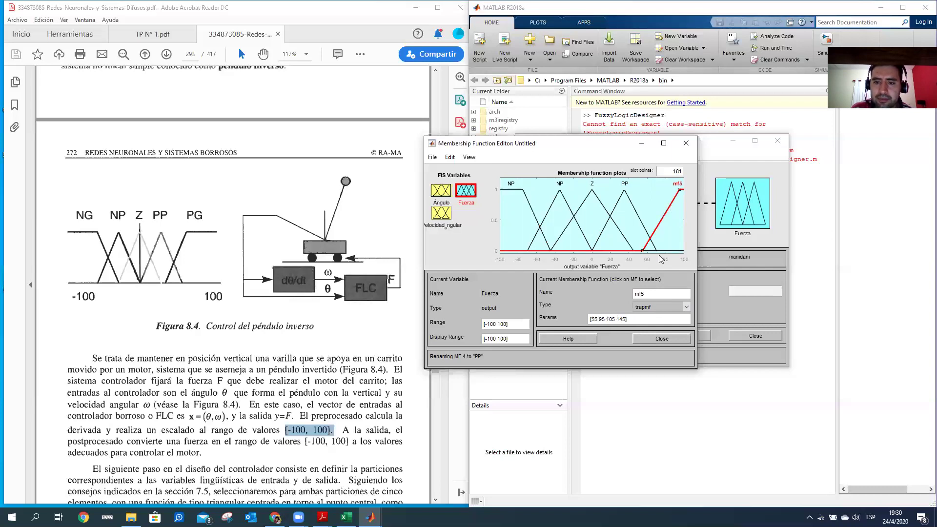
pyautogui.moveTo(647, 293); pyautogui.dragTo(620, 297)
pyautogui.write('PG')
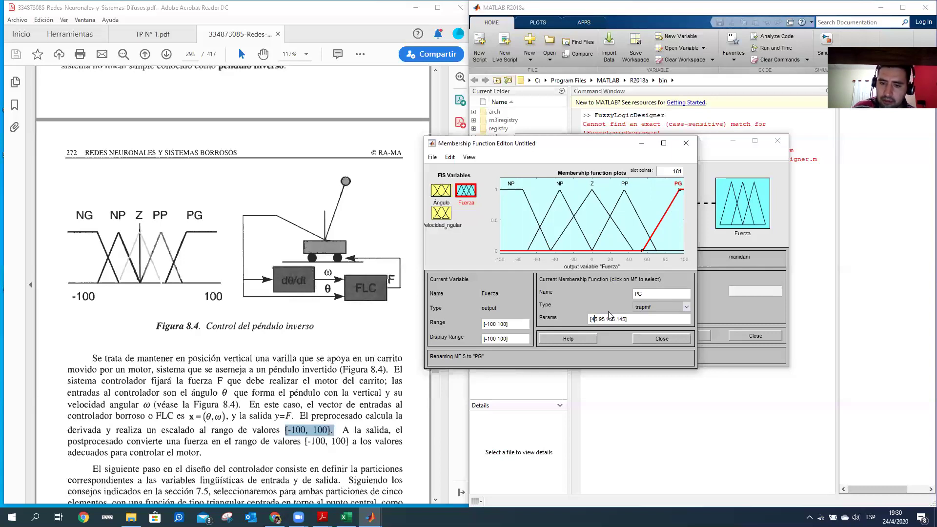
pyautogui.press('BackSpace')
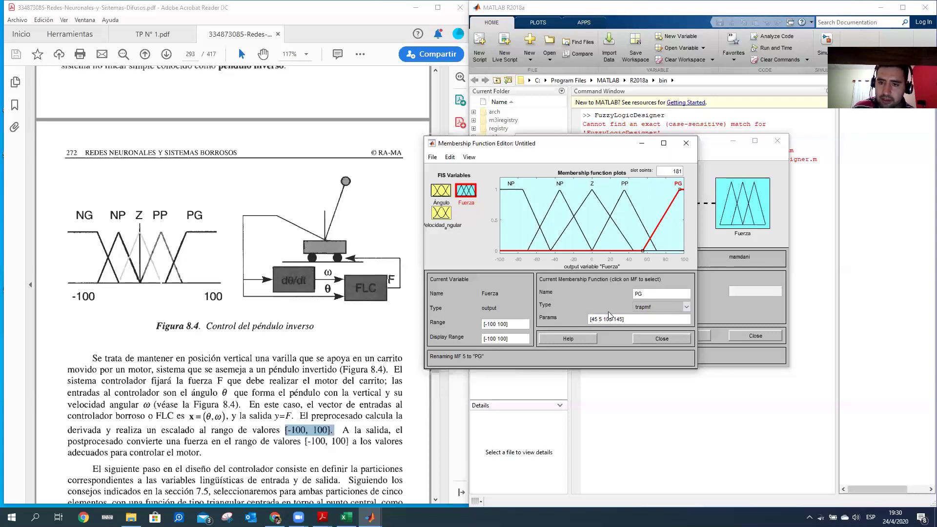
pyautogui.write('7')
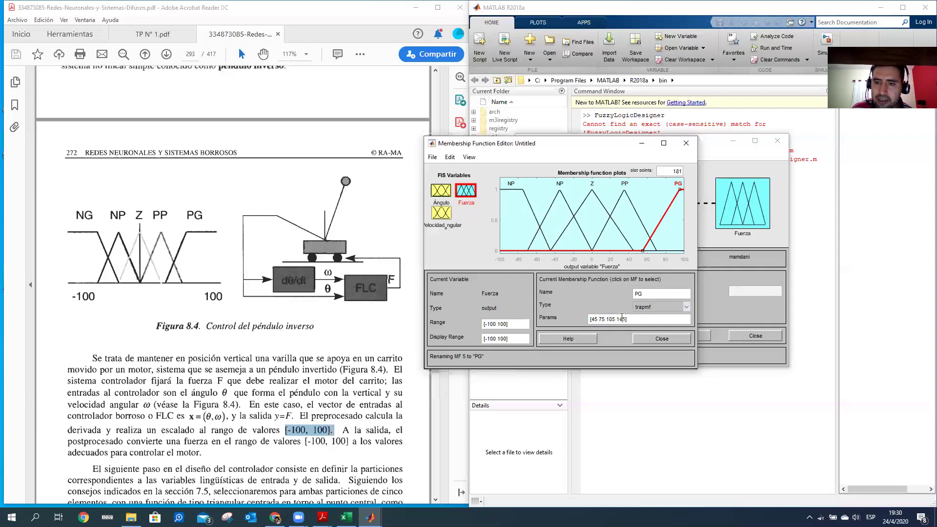
pyautogui.press('Return')
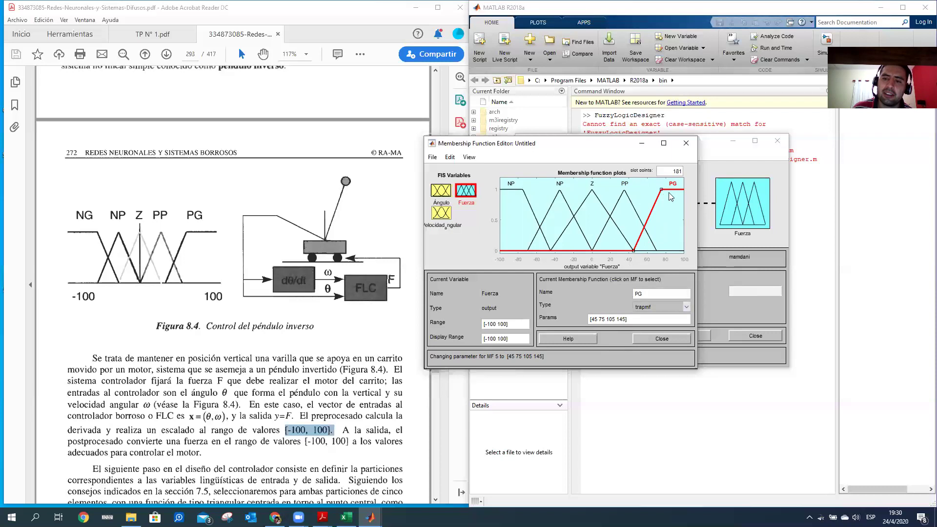
# Review Fuerza's five membership functions, reopening the Membership Function Editor from the Ángulo input, and close the editor.
pyautogui.click(667, 228)
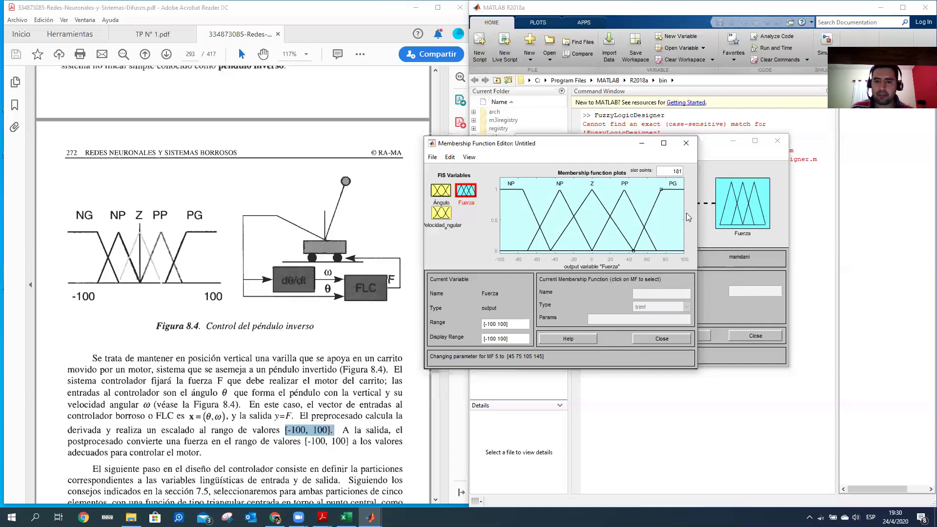
pyautogui.click(655, 338)
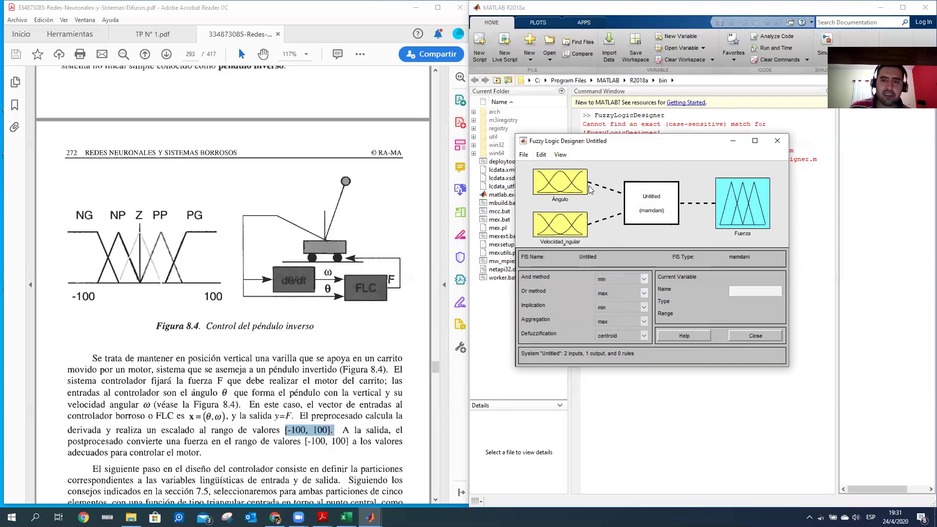
pyautogui.click(576, 185)
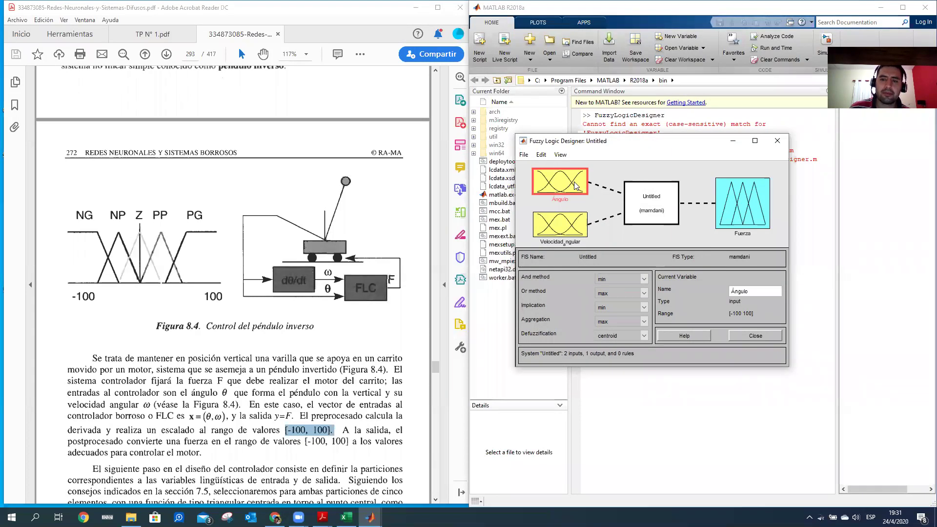
pyautogui.doubleClick(576, 185)
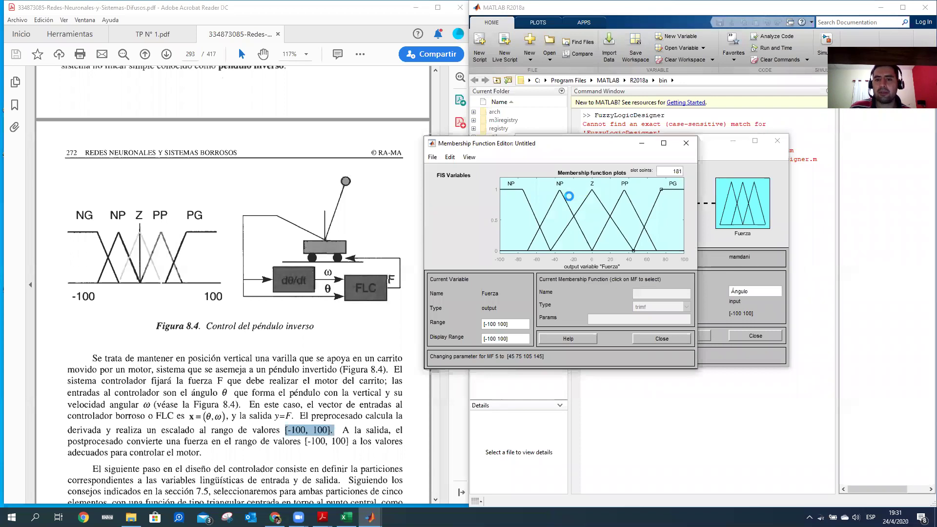
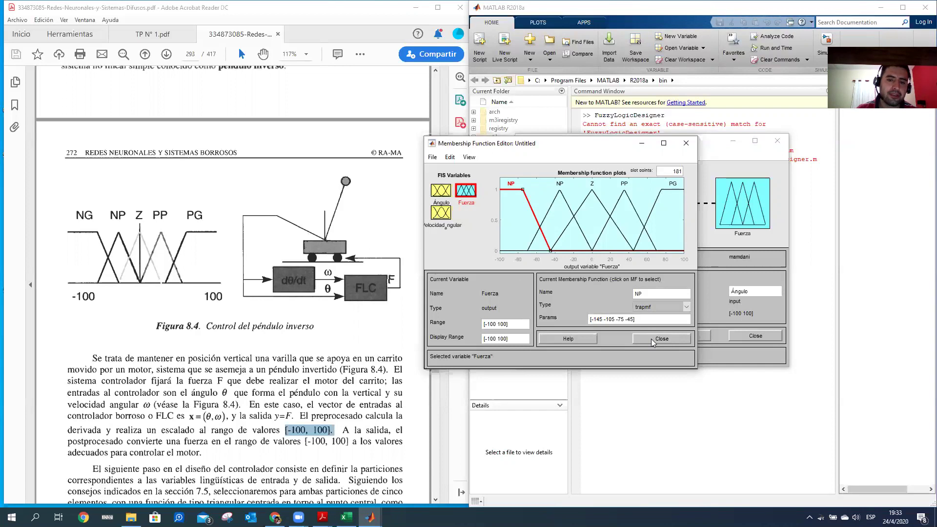
pyautogui.click(651, 338)
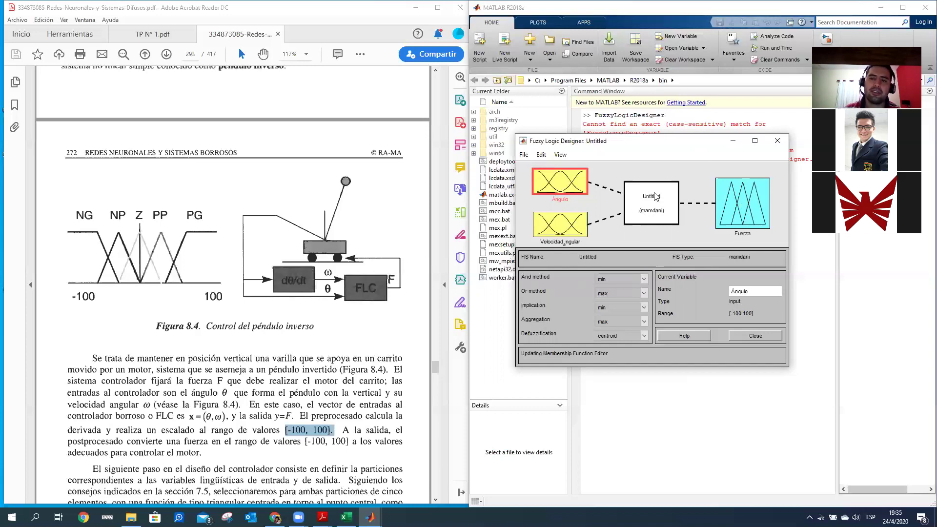
pyautogui.moveTo(641, 146); pyautogui.dragTo(621, 185)
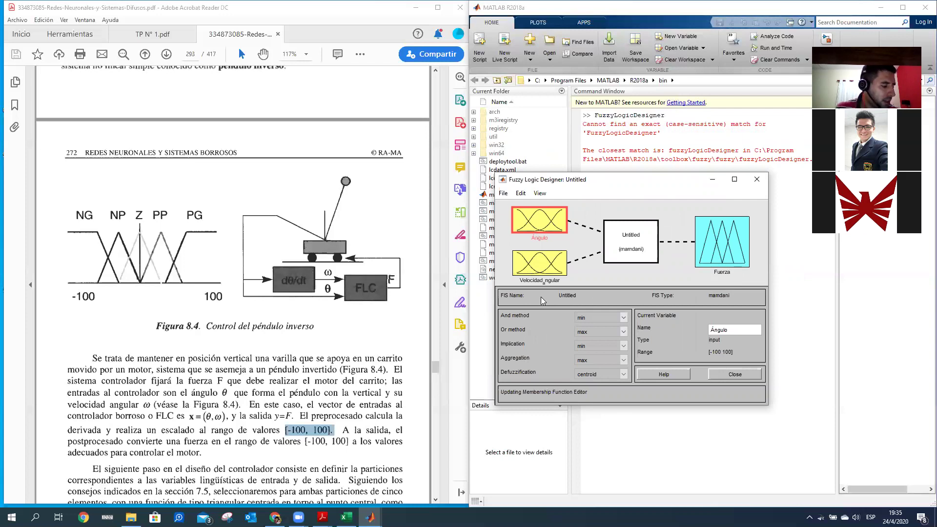
pyautogui.click(522, 193)
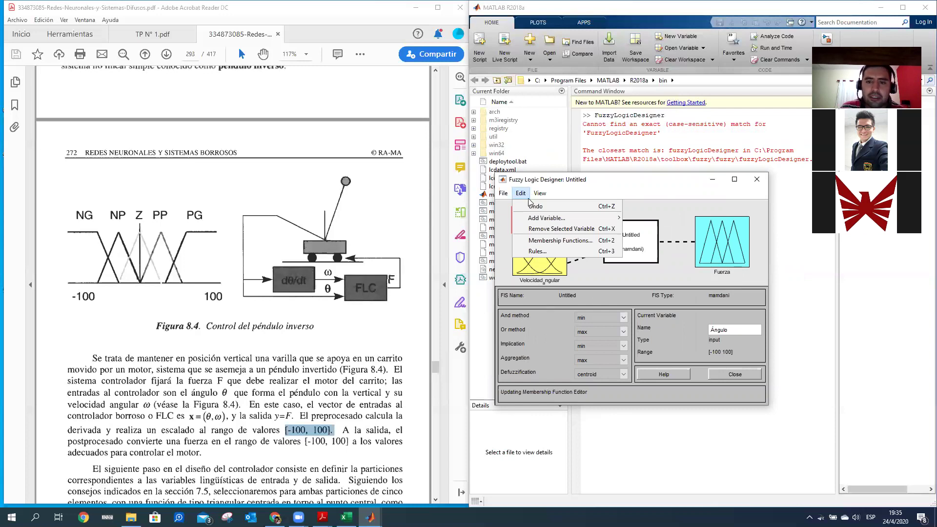
pyautogui.click(539, 252)
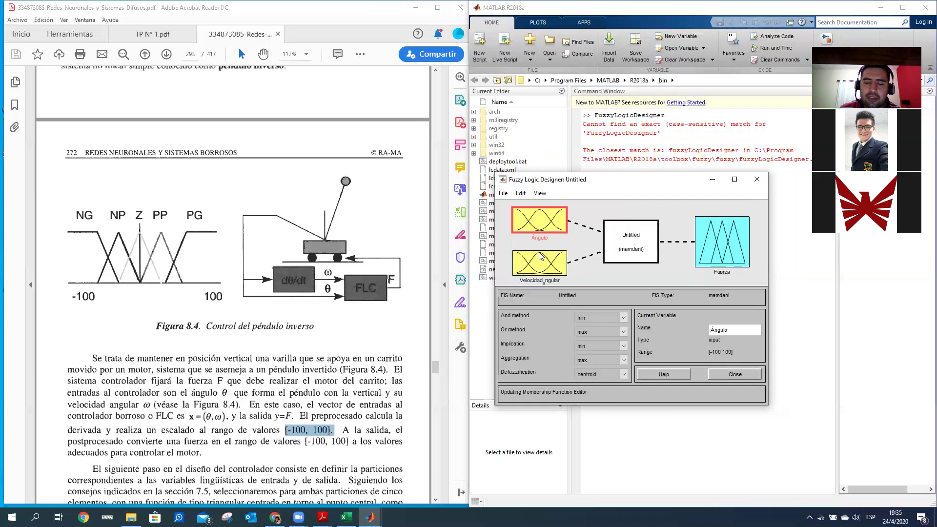
pyautogui.click(586, 246)
pyautogui.click(527, 195)
pyautogui.click(541, 239)
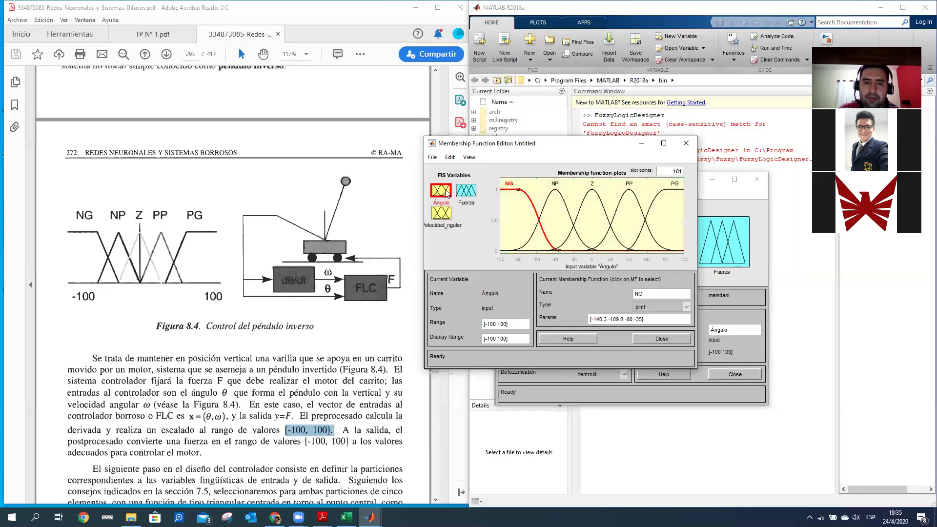
pyautogui.click(688, 147)
# Open the Rule Editor for the fuzzy system, move it over the MATLAB window and enlarge it.
pyautogui.click(521, 194)
pyautogui.press('Right')
pyautogui.press('Left')
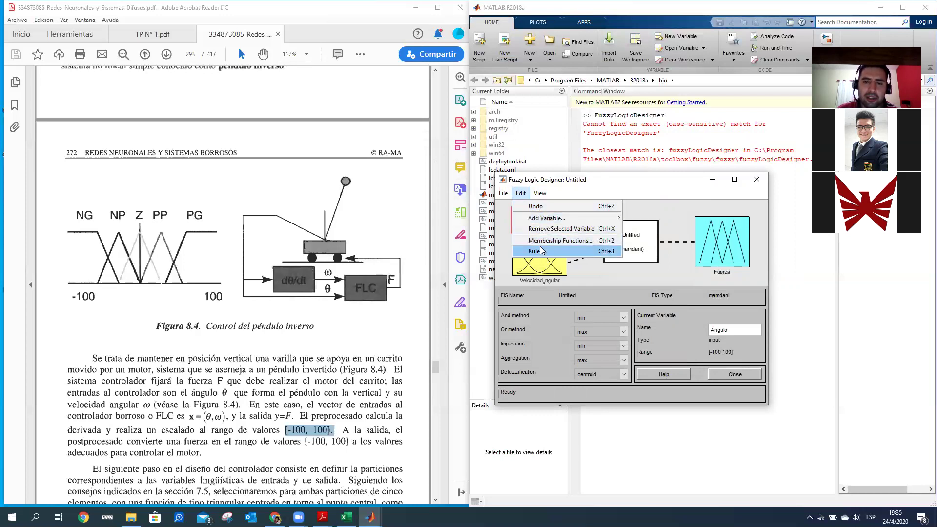
pyautogui.click(541, 251)
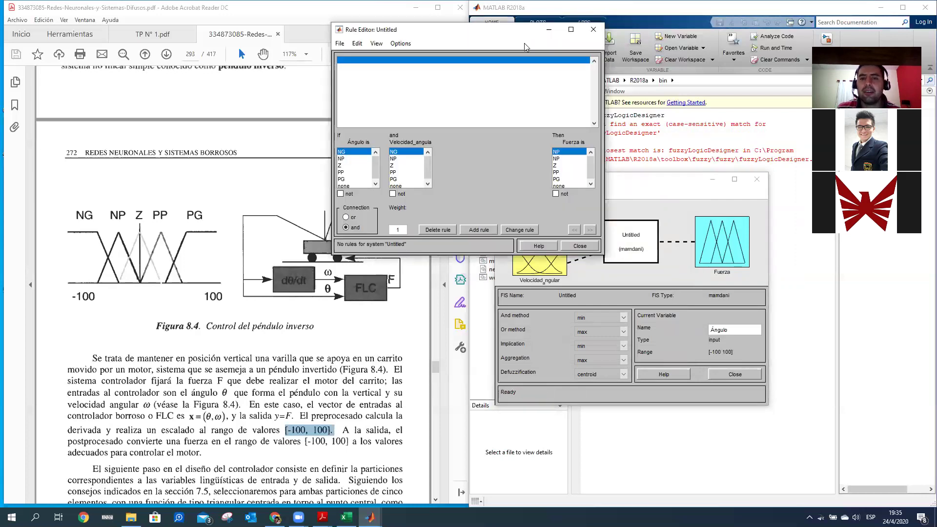
pyautogui.moveTo(525, 47); pyautogui.dragTo(609, 142)
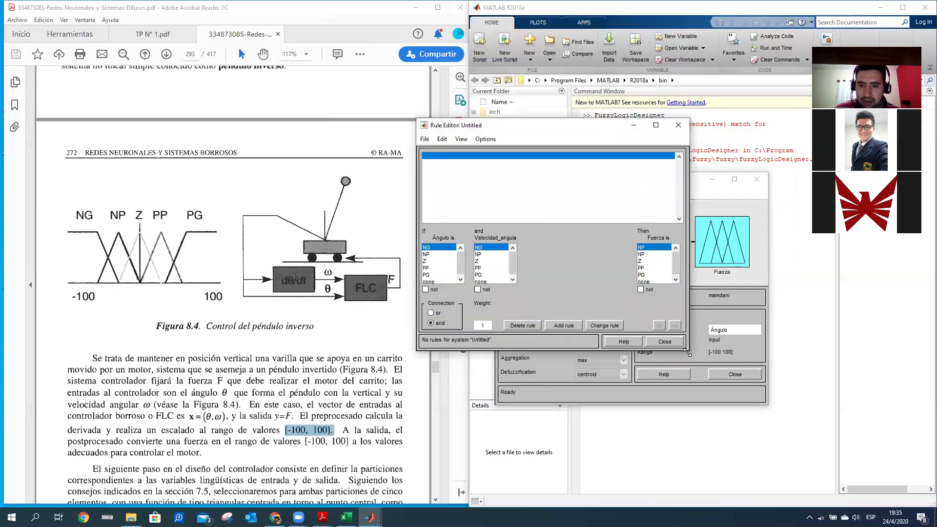
pyautogui.moveTo(687, 350); pyautogui.dragTo(740, 396)
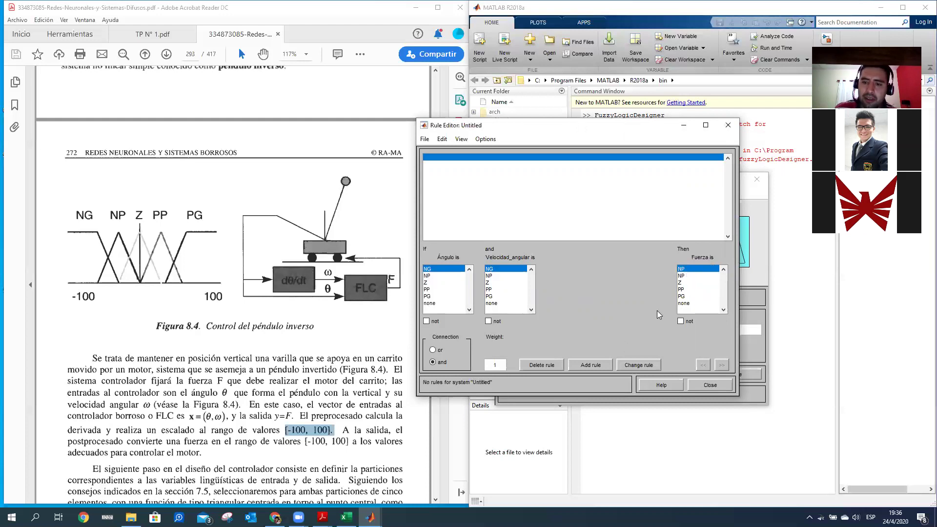
# Close the Rule Editor and rename the first membership function of the output Fuerza as NG.
pyautogui.click(709, 386)
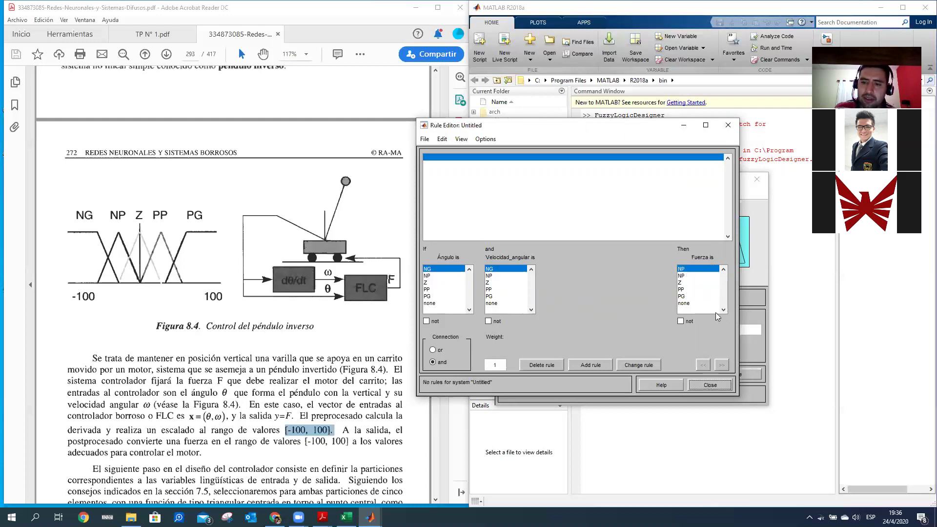
pyautogui.click(711, 222)
pyautogui.doubleClick(712, 222)
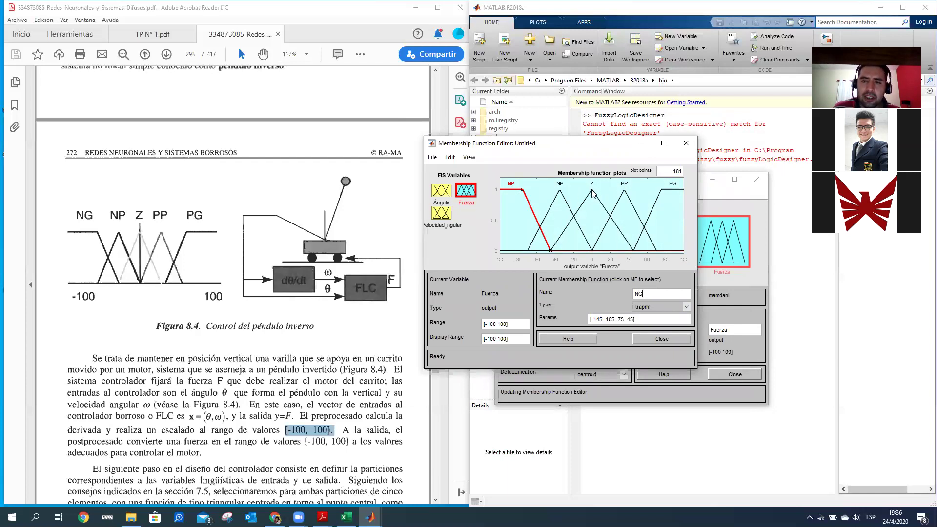
pyautogui.press('Return')
pyautogui.click(663, 218)
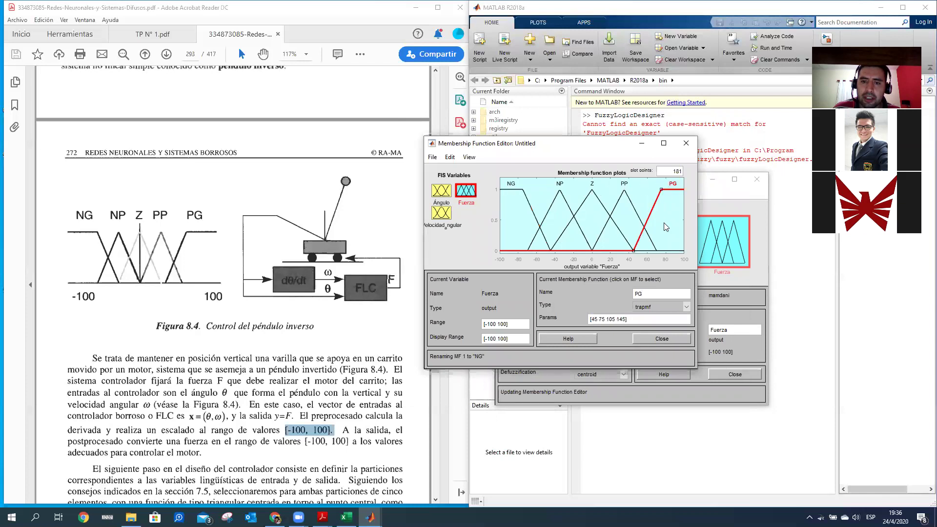
pyautogui.click(686, 143)
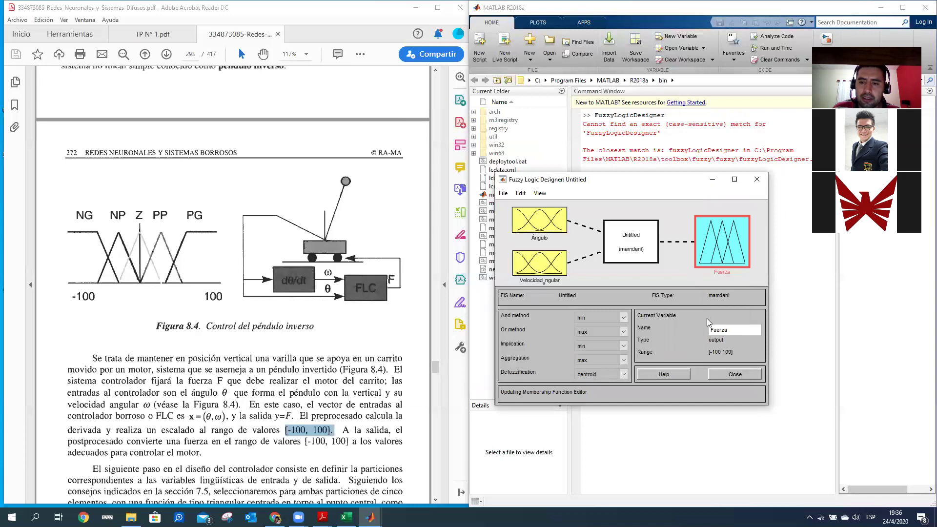
# Check the membership function names of the inputs Ángulo and Velocidad_angular.
pyautogui.doubleClick(560, 227)
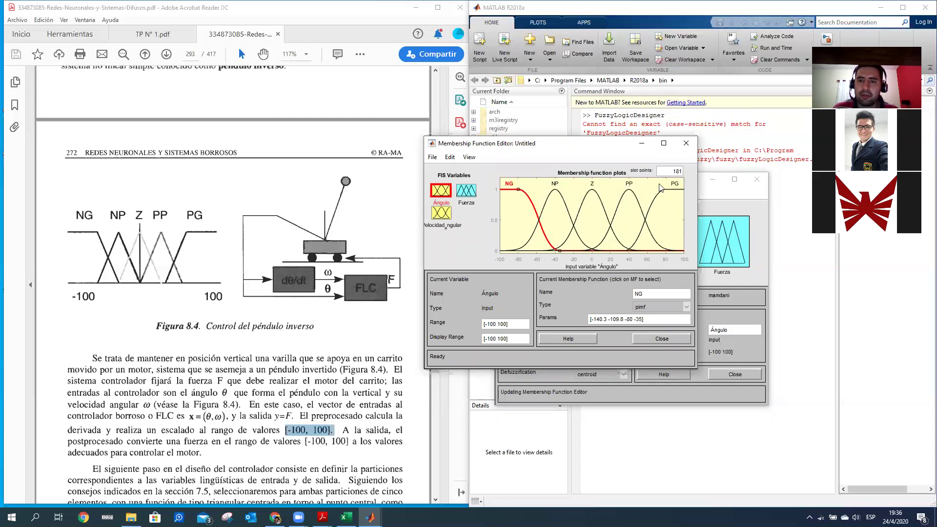
pyautogui.click(446, 215)
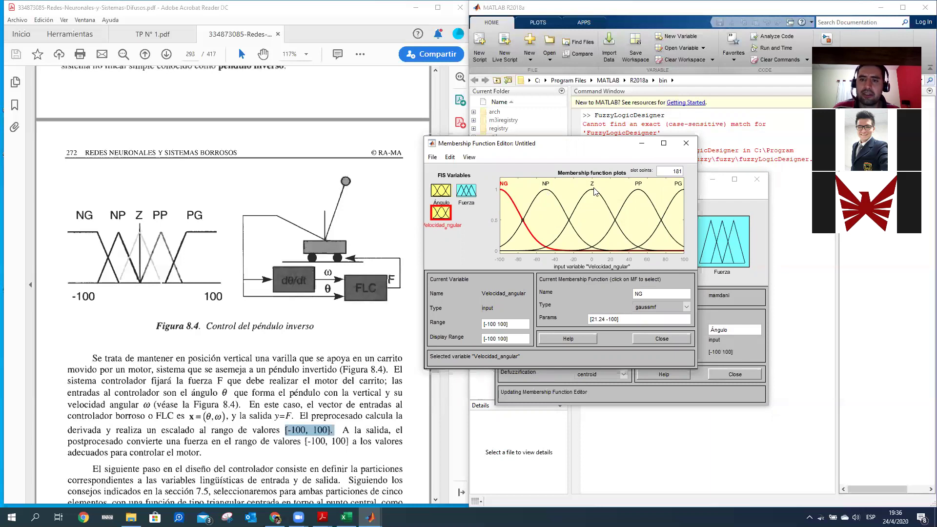
pyautogui.click(686, 143)
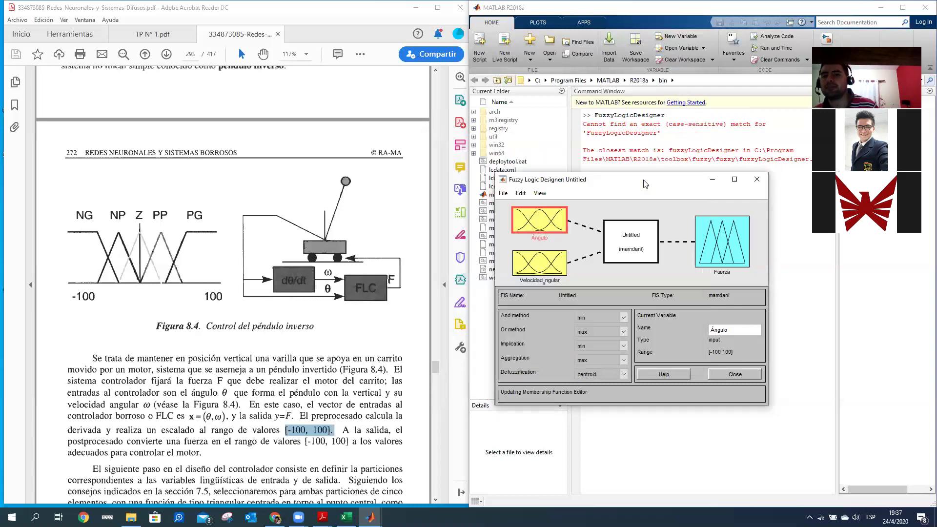
# Open the Rule Editor beside the textbook and bring the FAM table of Figure 8.5 into view.
pyautogui.click(520, 194)
pyautogui.click(536, 252)
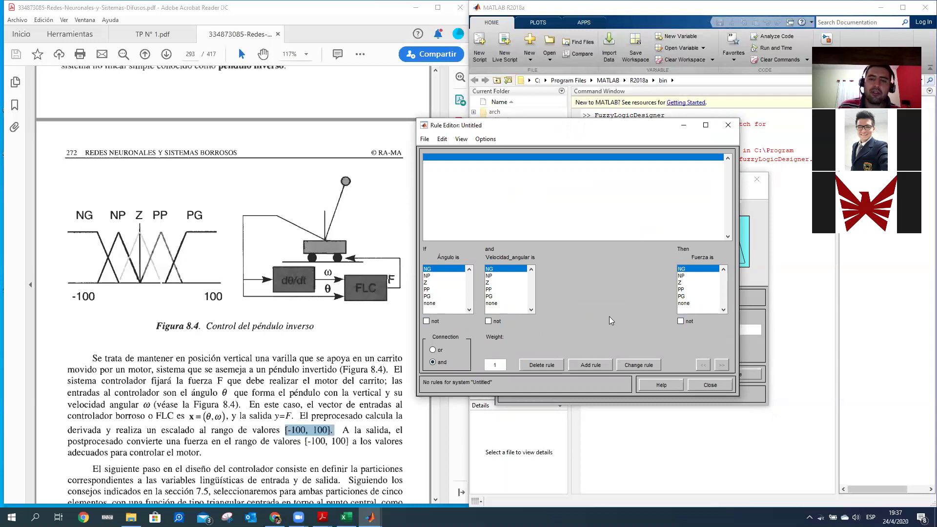
pyautogui.click(182, 334)
pyautogui.scroll(-4, 180, 335)
pyautogui.scroll(4, 180, 336)
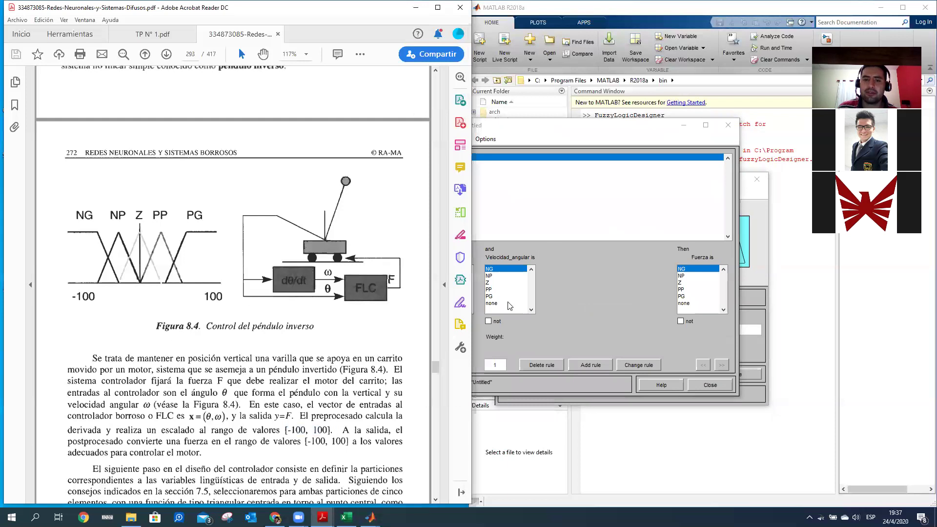
pyautogui.click(570, 325)
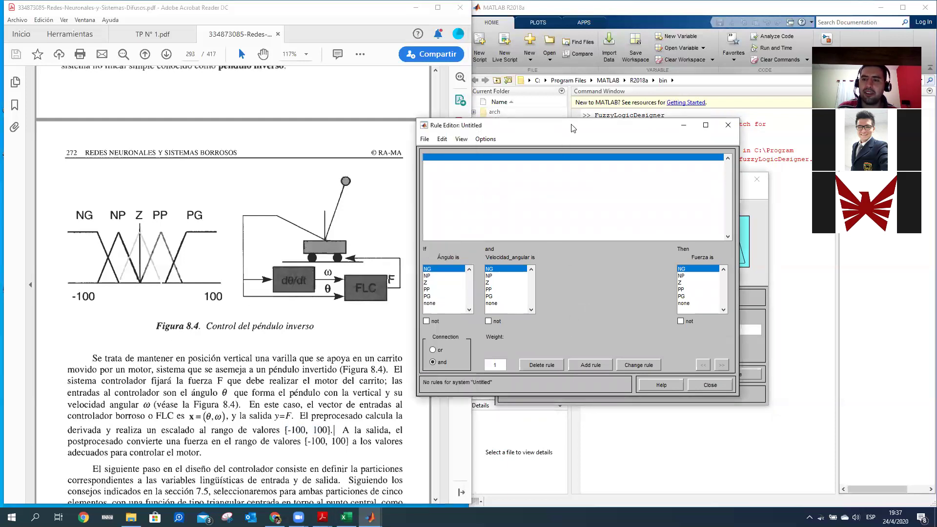
pyautogui.moveTo(573, 129); pyautogui.dragTo(637, 151)
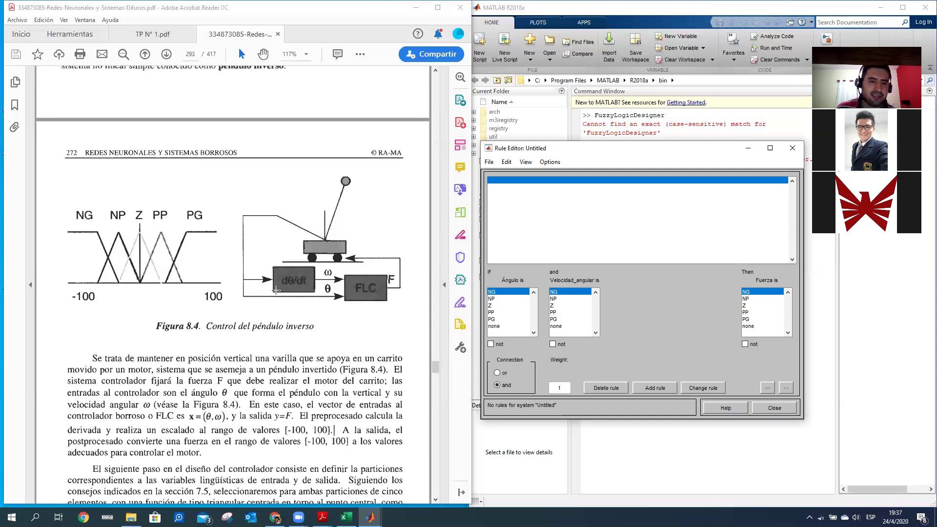
pyautogui.scroll(-10, 276, 290)
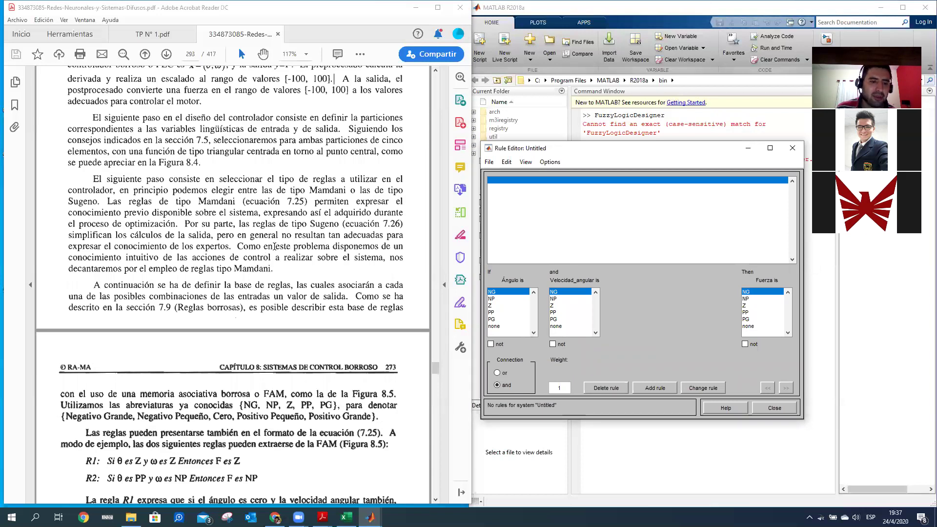
pyautogui.scroll(-12, 275, 246)
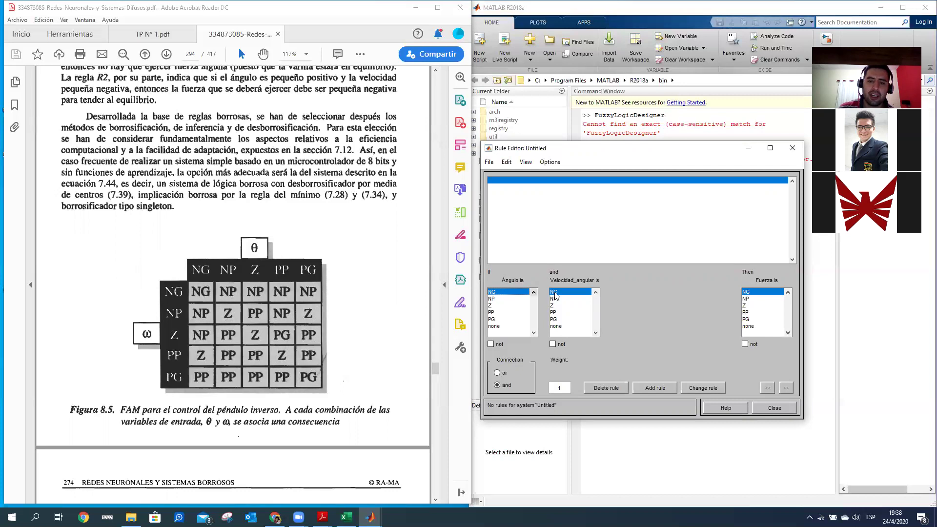
# Add two rules for Ángulo NG: Velocidad_angular NG gives Fuerza NG, and Velocidad_angular NP gives Fuerza NP.
pyautogui.click(660, 388)
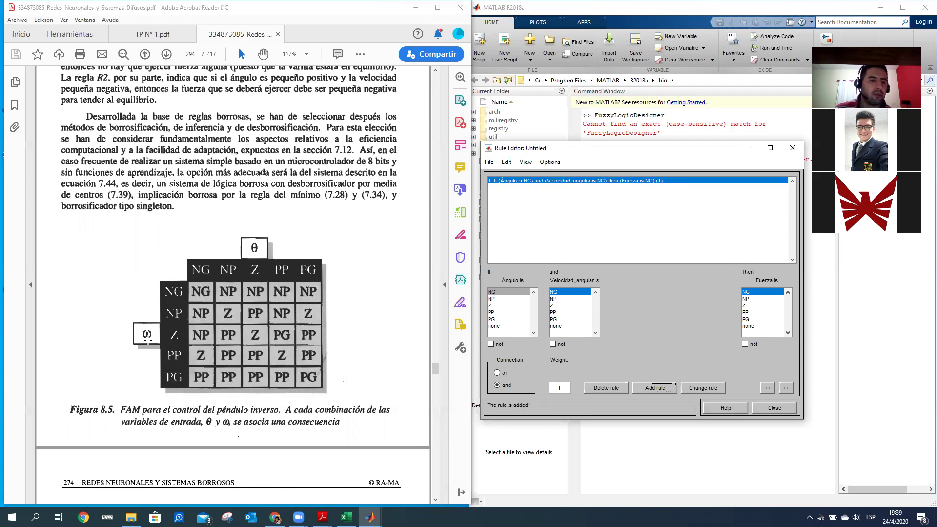
pyautogui.click(495, 292)
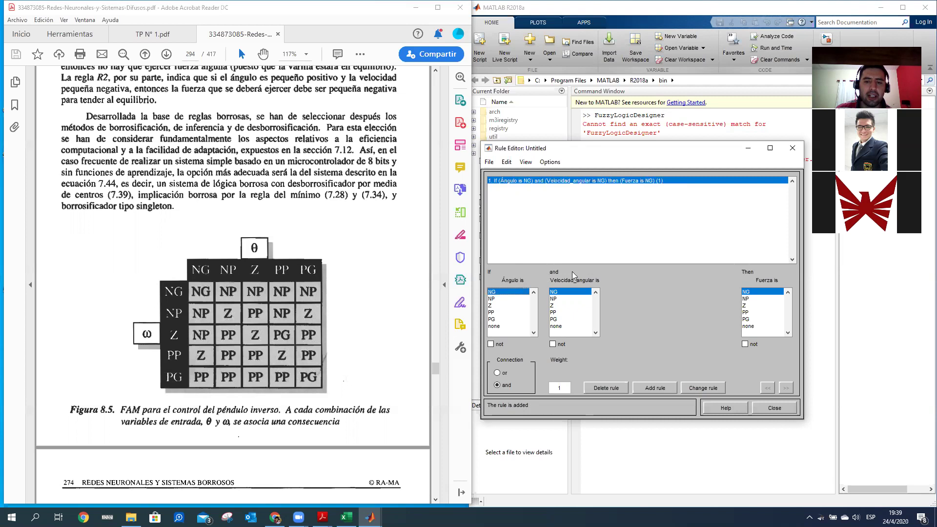
pyautogui.click(558, 299)
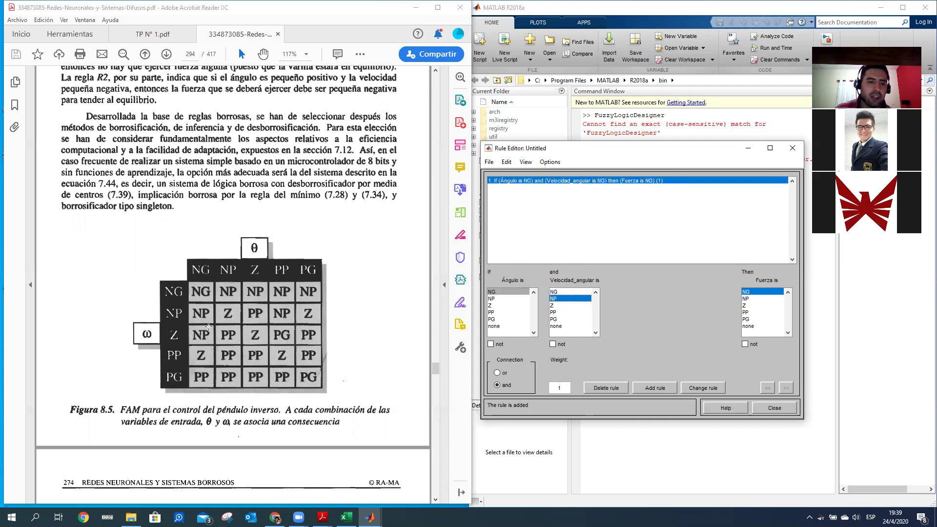
pyautogui.click(753, 300)
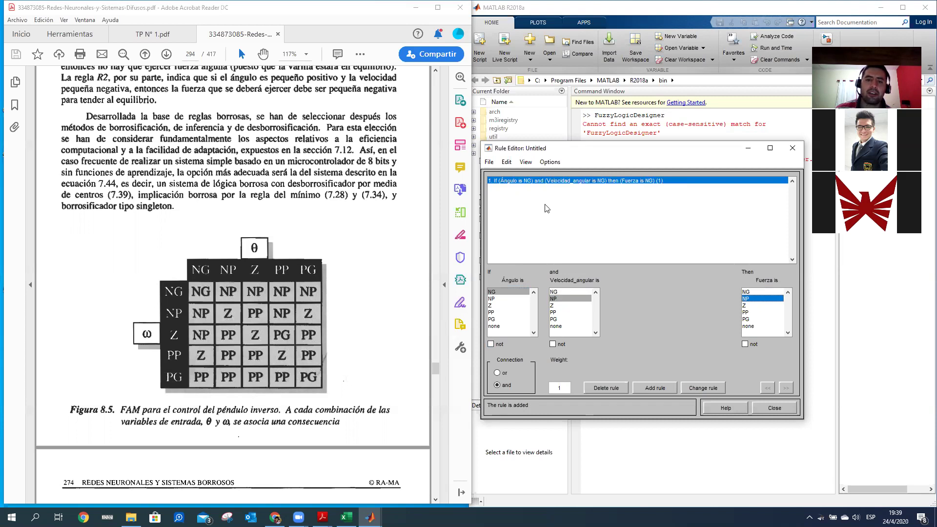
pyautogui.click(662, 387)
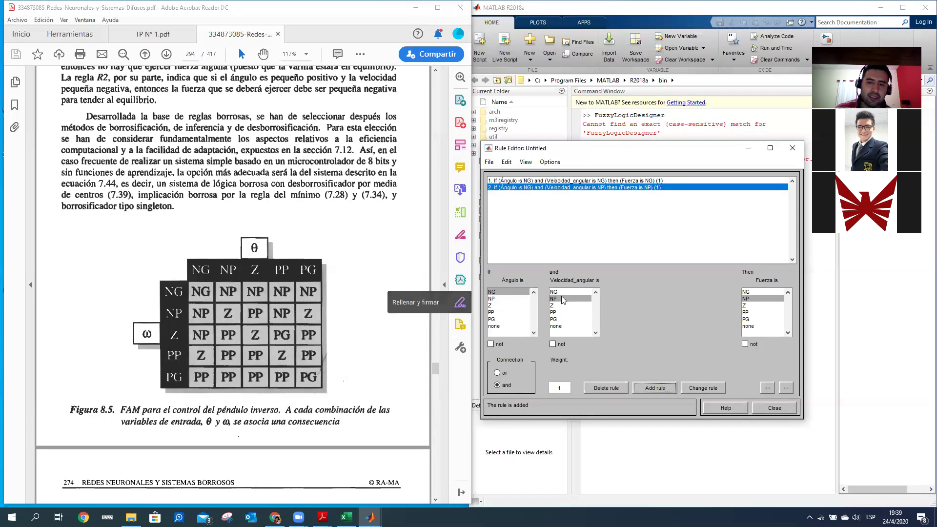
# Add three rules for Ángulo NG: Velocidad_angular Z gives Fuerza NP, PP gives Z, and PG gives PP.
pyautogui.click(554, 306)
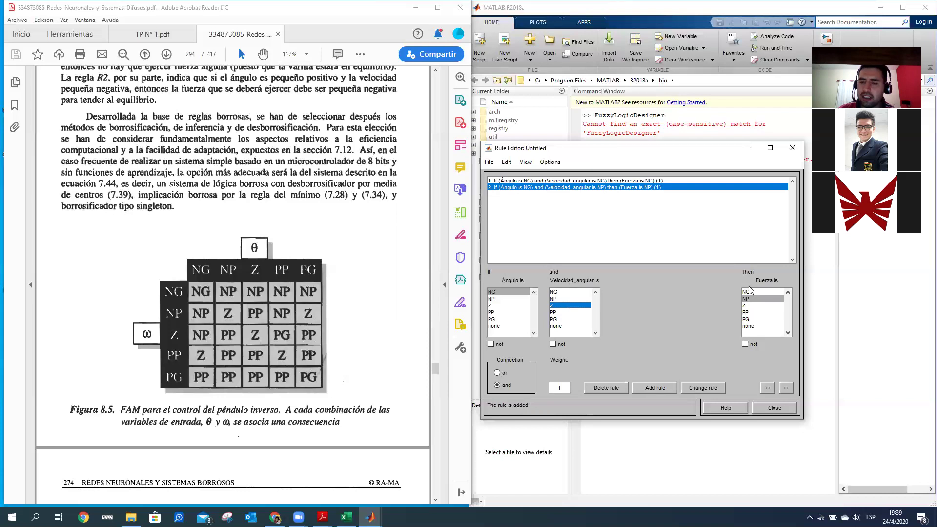
pyautogui.click(658, 388)
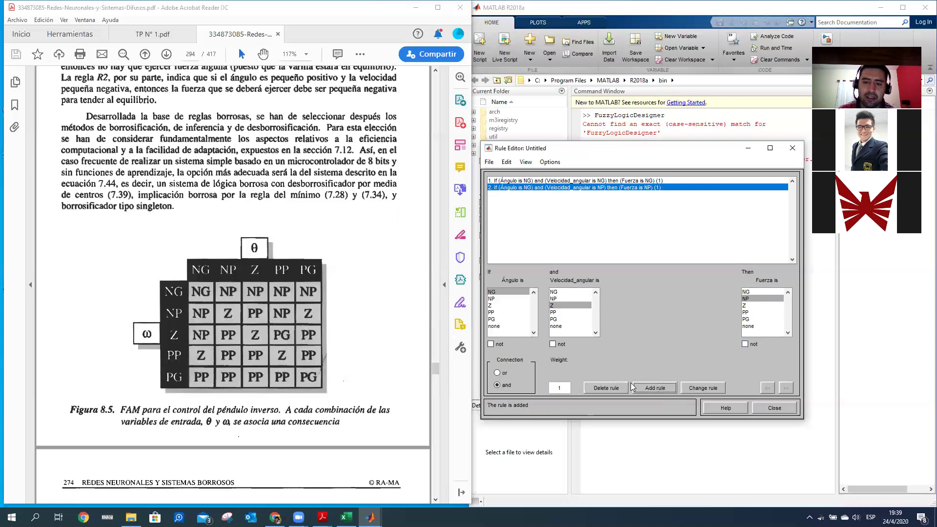
pyautogui.click(569, 313)
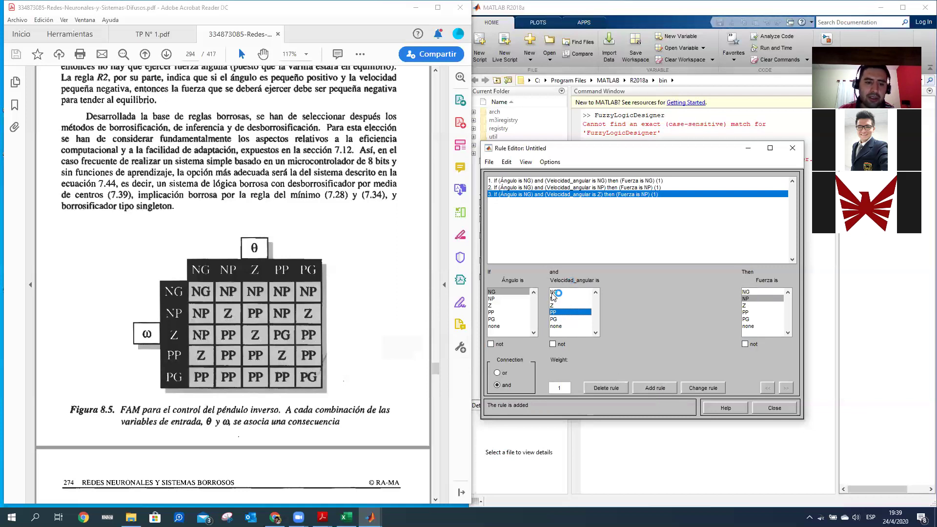
pyautogui.click(756, 305)
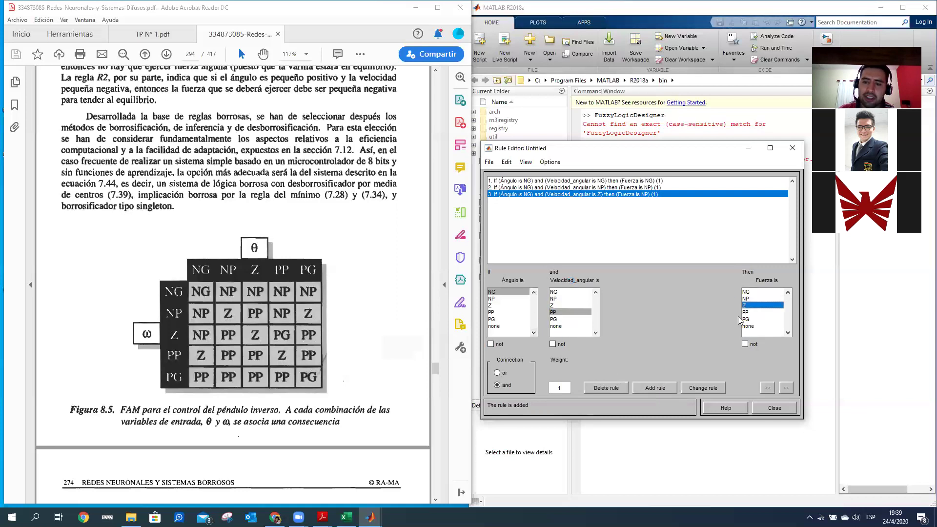
pyautogui.click(655, 388)
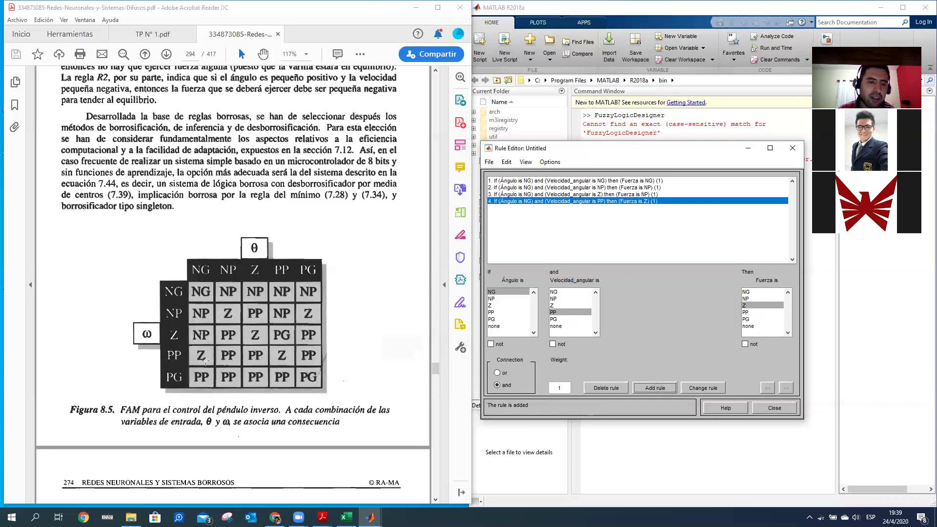
pyautogui.click(570, 319)
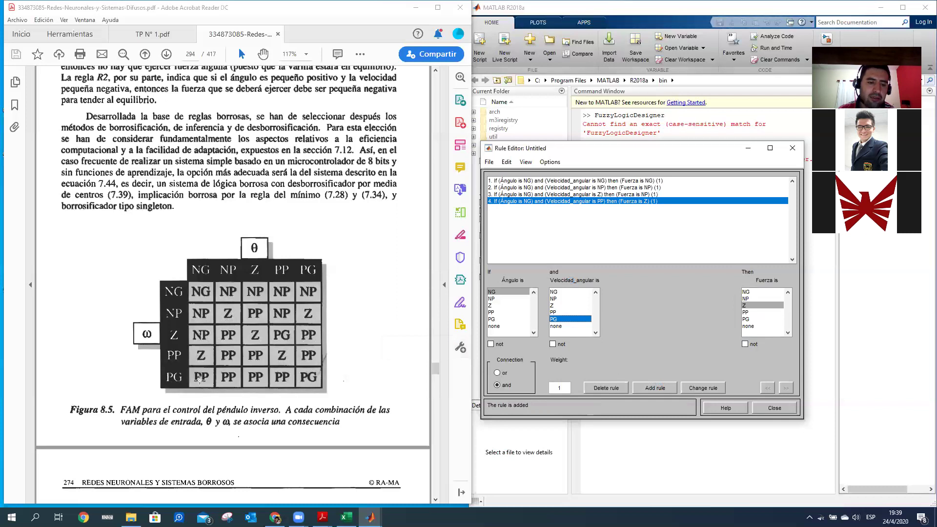
pyautogui.click(768, 312)
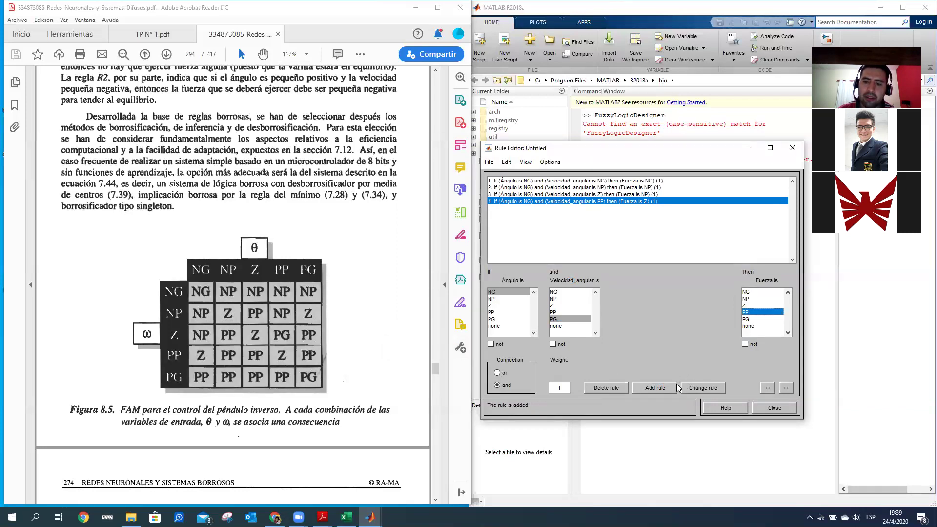
pyautogui.click(667, 388)
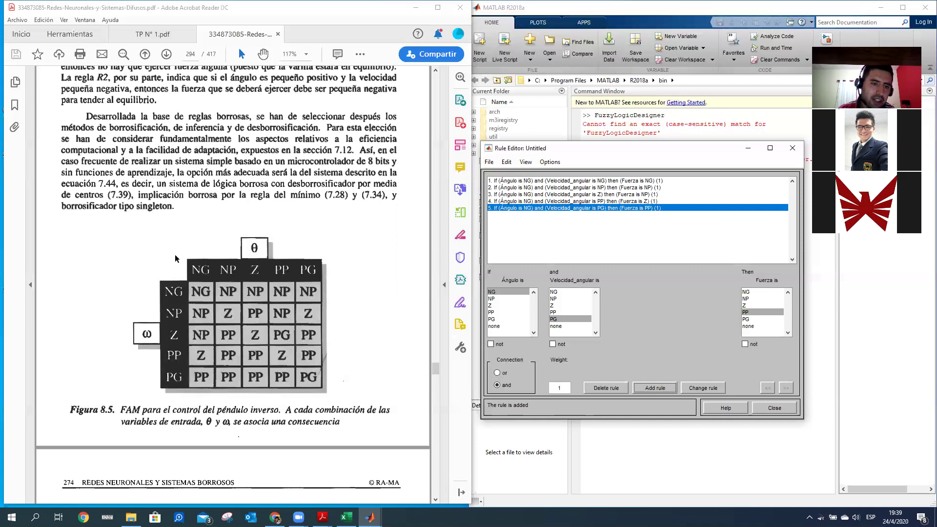
# Add two rules for Ángulo NP: Velocidad_angular NG gives Fuerza NP, and Velocidad_angular NP gives Fuerza Z.
pyautogui.click(190, 238)
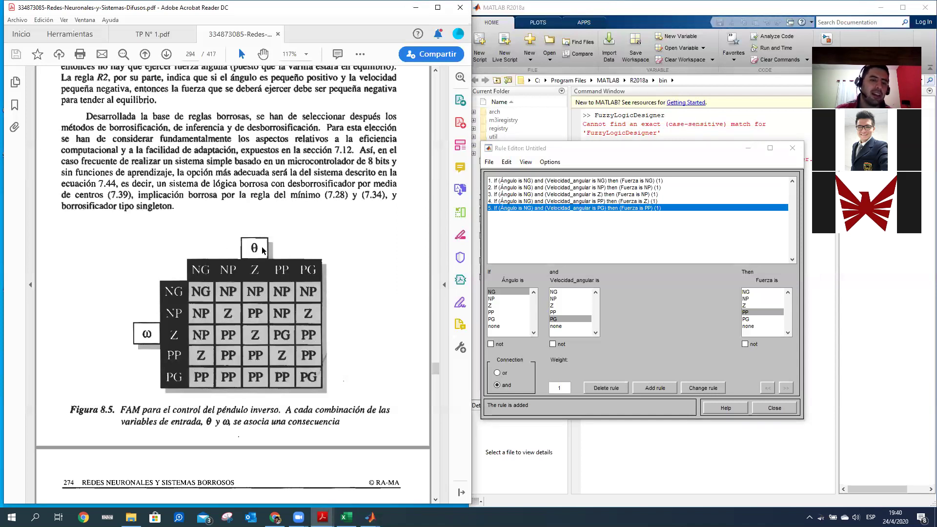
pyautogui.click(514, 294)
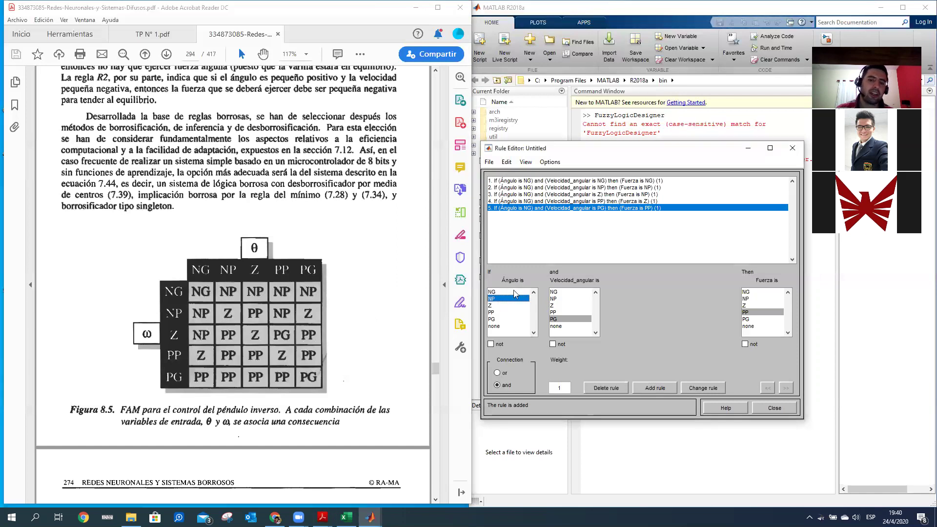
pyautogui.click(568, 292)
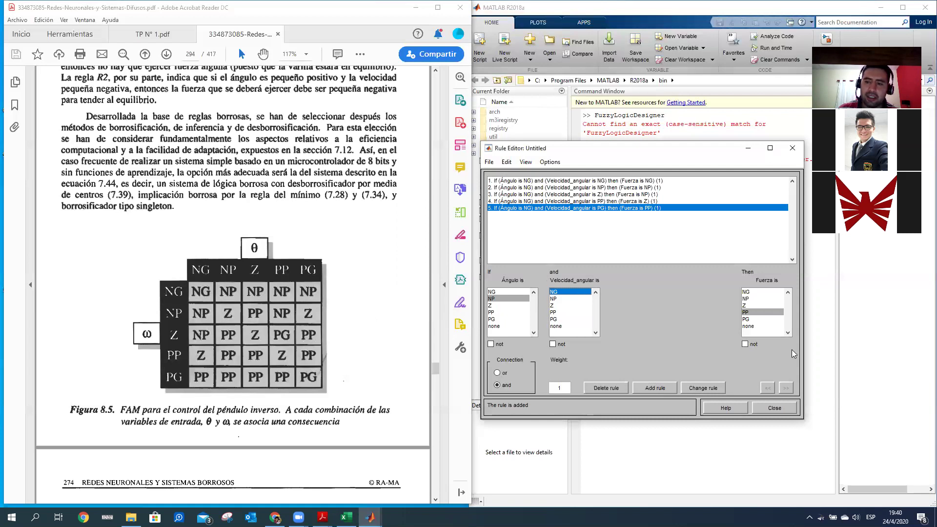
pyautogui.click(754, 299)
pyautogui.click(655, 388)
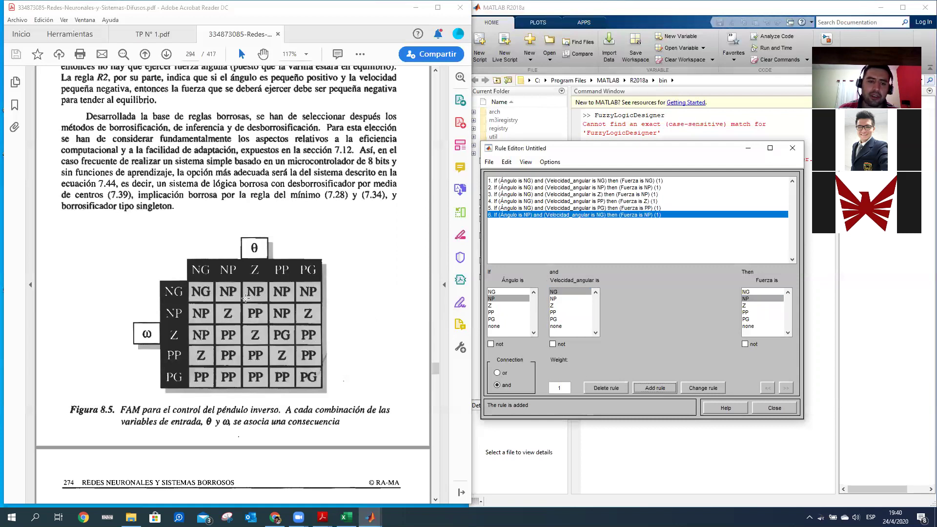
pyautogui.click(565, 299)
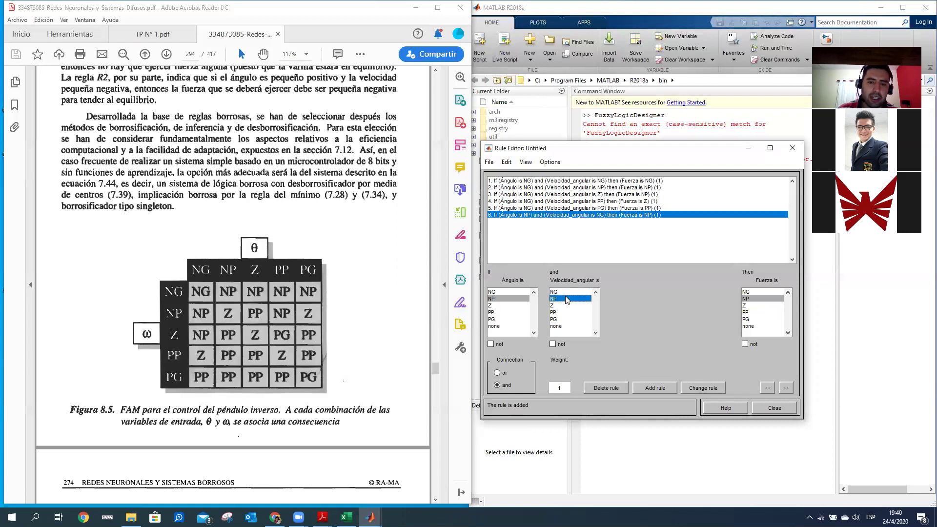
pyautogui.click(745, 309)
pyautogui.click(670, 389)
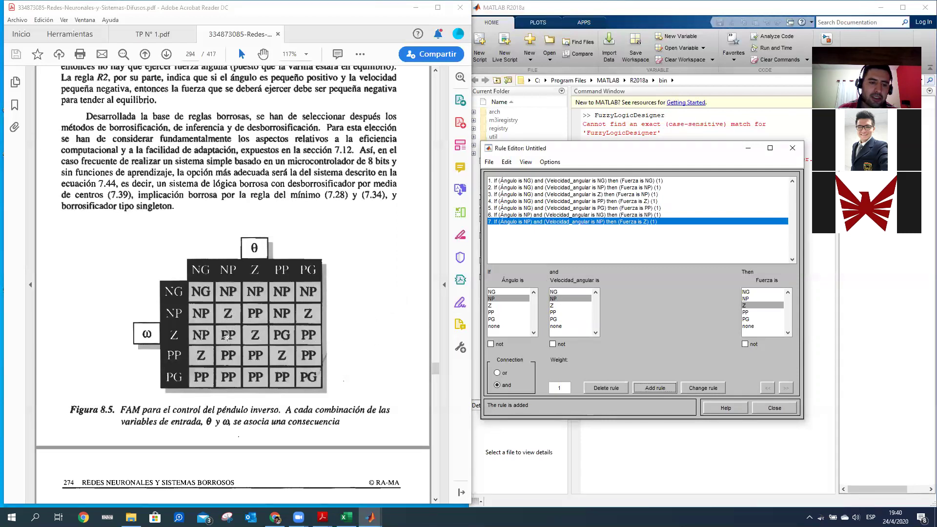
# Add three rules for Ángulo NP in which Velocidad_angular Z, PP and PG each give Fuerza PP.
pyautogui.click(567, 306)
pyautogui.click(761, 312)
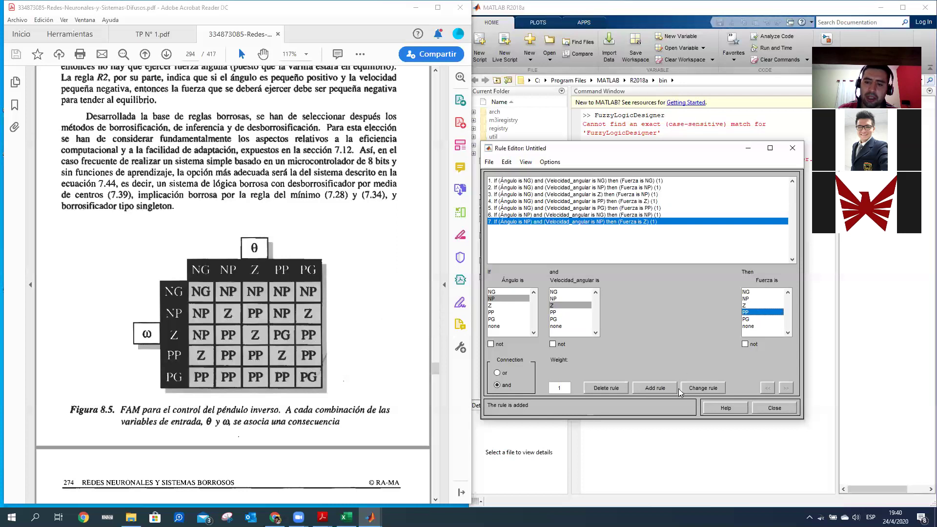
pyautogui.click(660, 389)
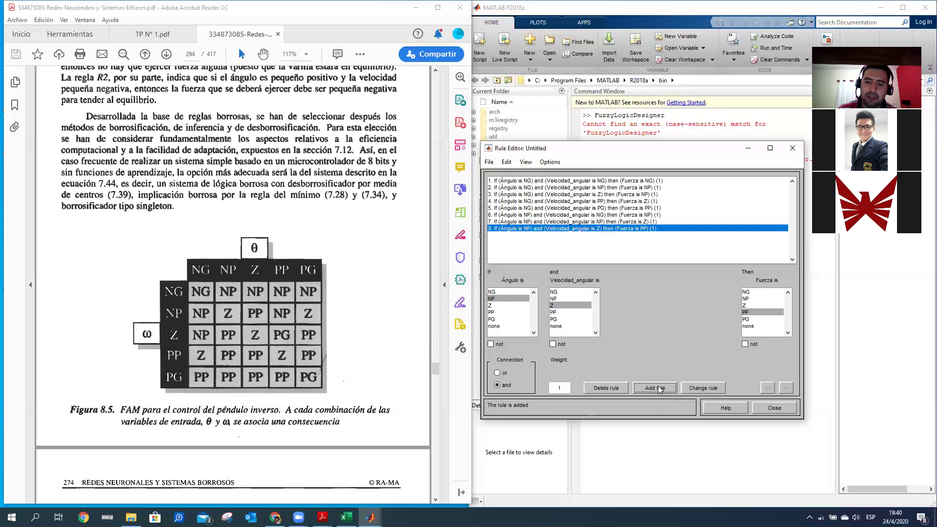
pyautogui.click(566, 313)
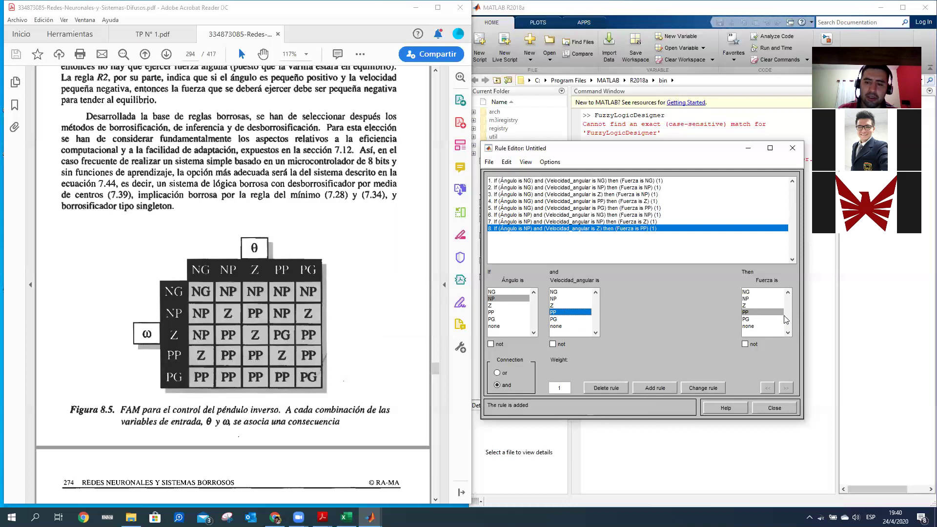
pyautogui.click(655, 388)
pyautogui.click(570, 319)
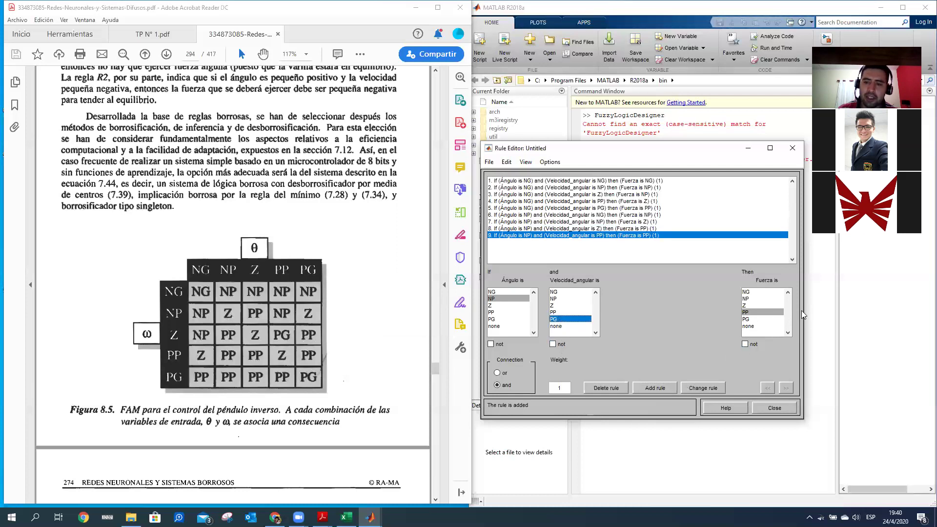
pyautogui.click(652, 388)
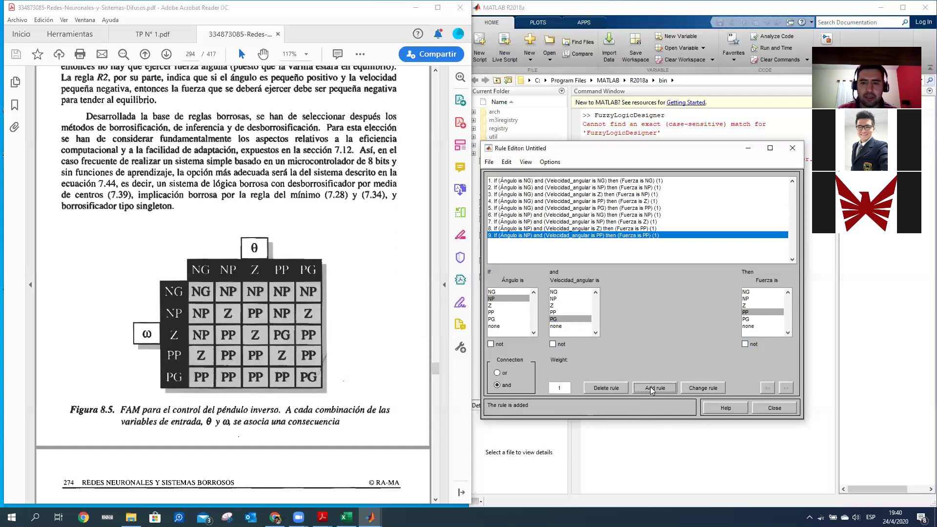
# Add two rules for Ángulo Z: Velocidad_angular NG gives Fuerza NP, and Velocidad_angular NP gives Fuerza PP.
pyautogui.click(500, 306)
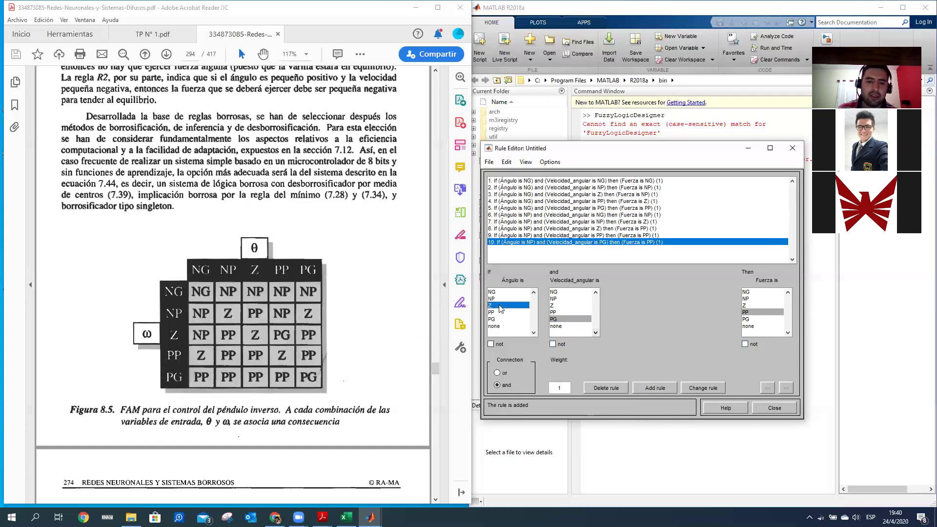
pyautogui.click(568, 292)
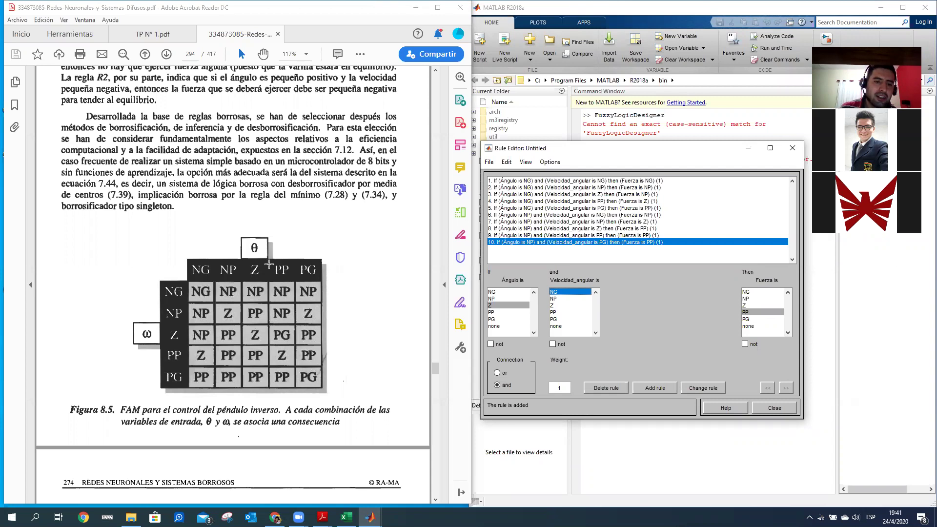
pyautogui.click(758, 299)
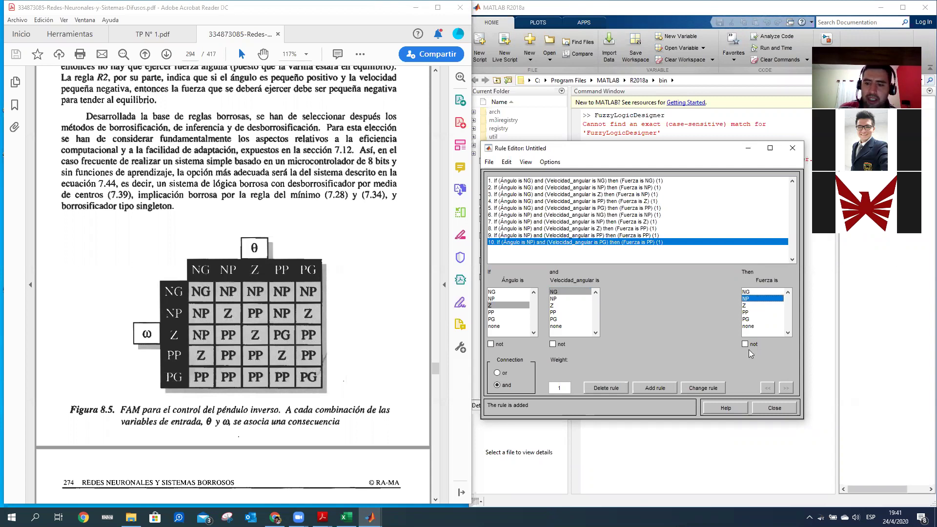
pyautogui.click(655, 388)
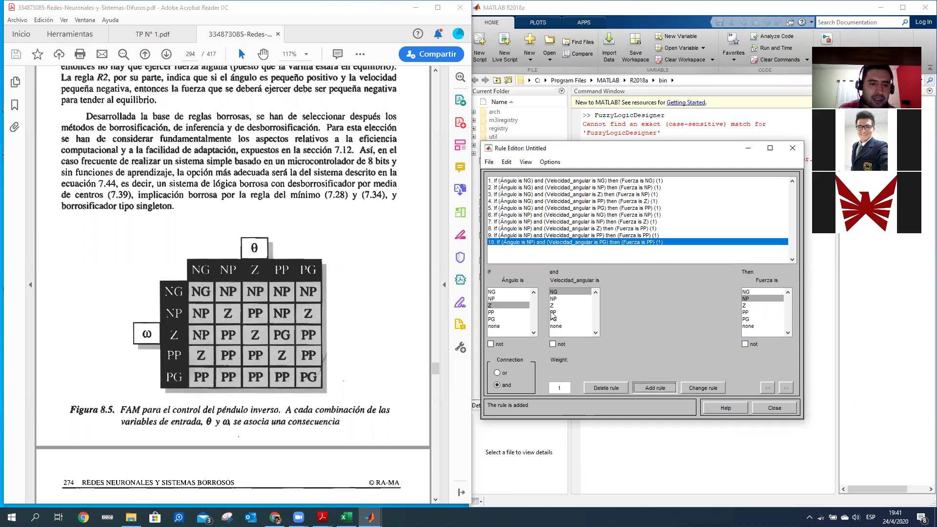
pyautogui.click(561, 299)
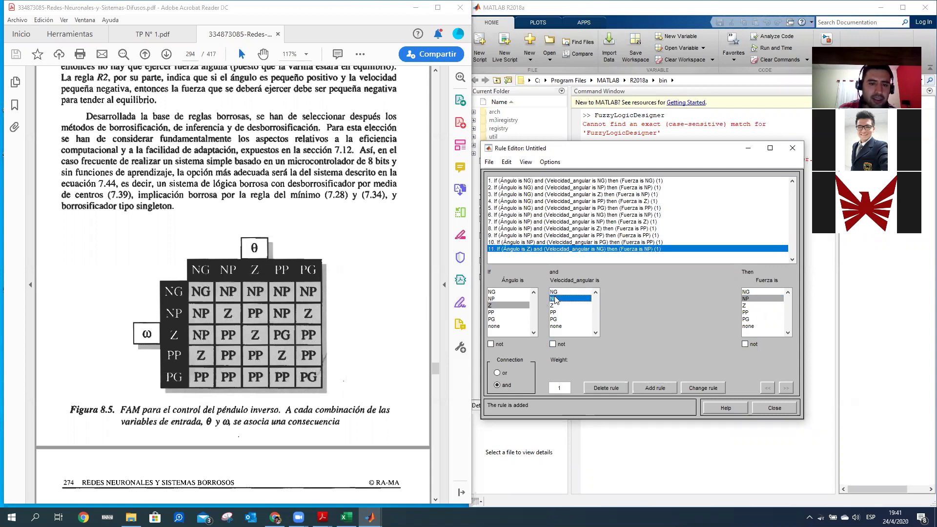
pyautogui.click(760, 313)
pyautogui.click(663, 388)
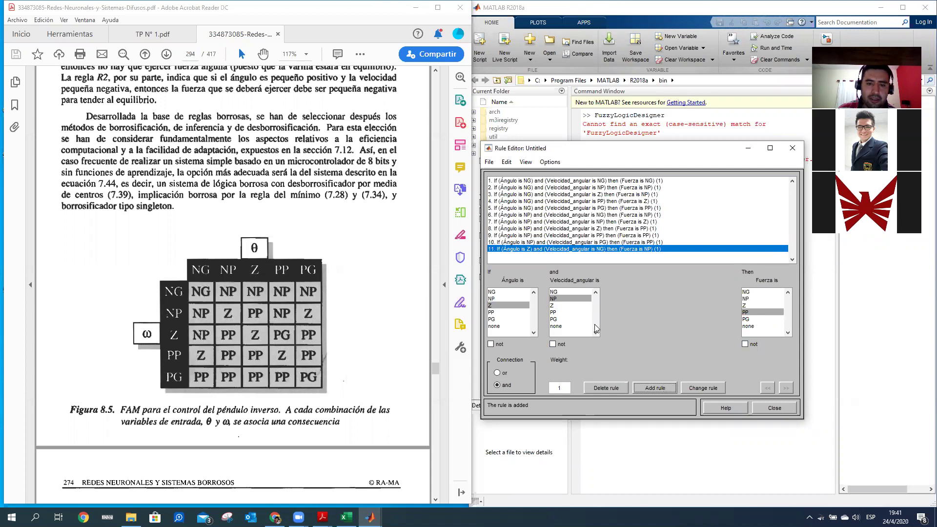
# Add three rules for Ángulo Z: Velocidad_angular Z gives Fuerza Z, while PP and PG each give PP.
pyautogui.click(570, 305)
pyautogui.click(756, 306)
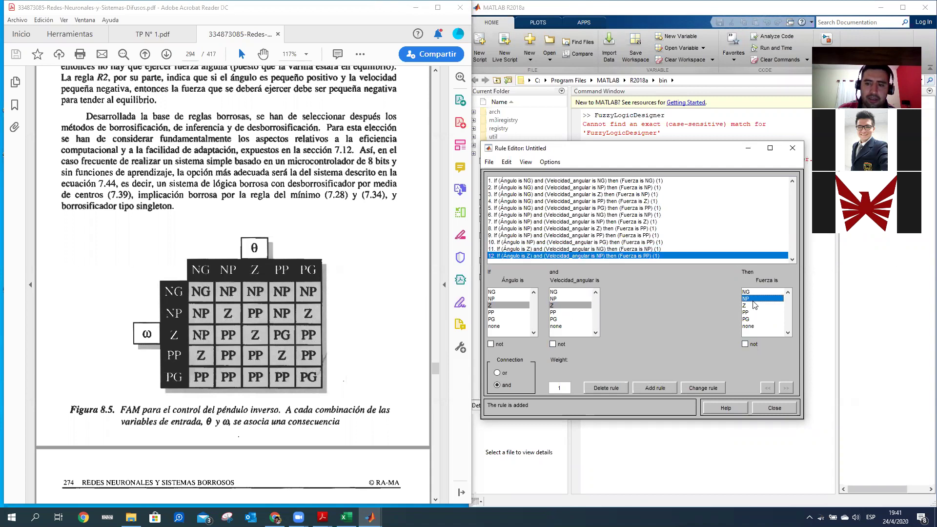
pyautogui.click(661, 389)
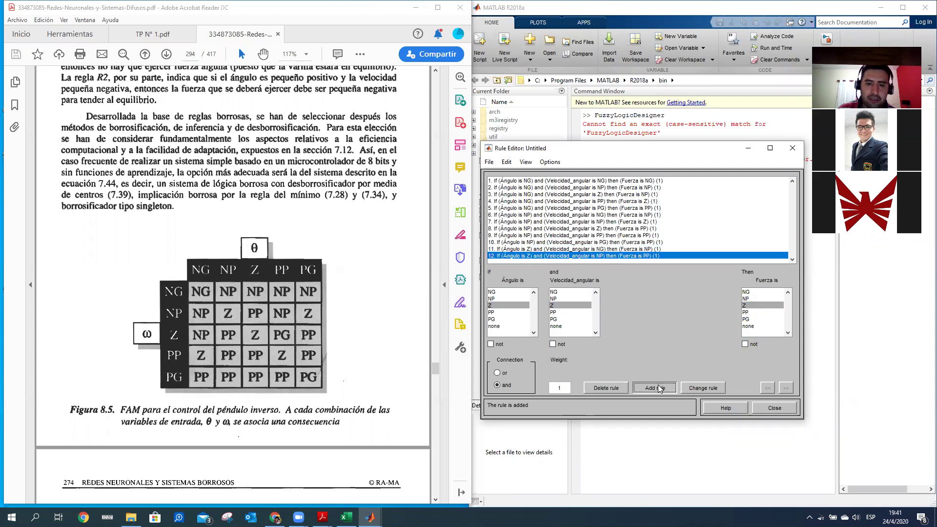
pyautogui.click(570, 312)
pyautogui.click(754, 312)
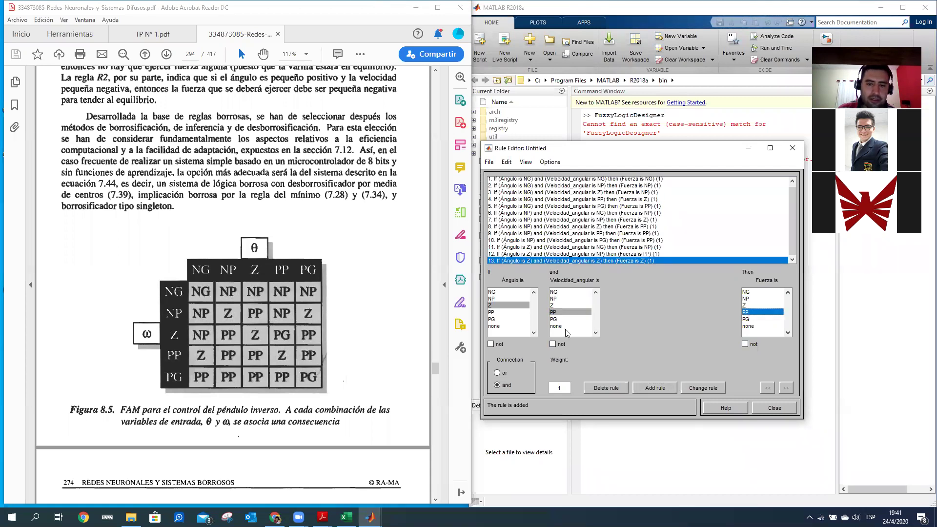
pyautogui.click(561, 318)
pyautogui.click(671, 388)
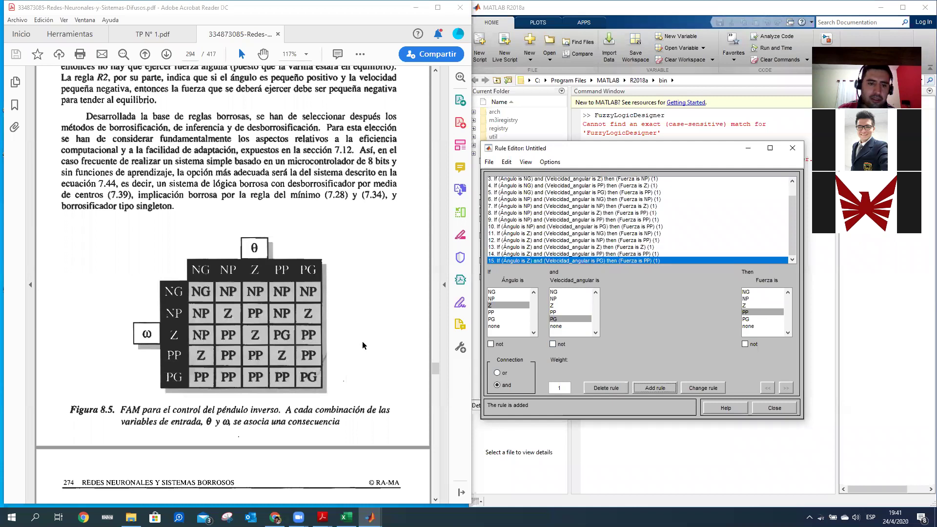
# Add two rules for Ángulo PP in which Velocidad_angular NG and NP each give Fuerza NP.
pyautogui.click(517, 313)
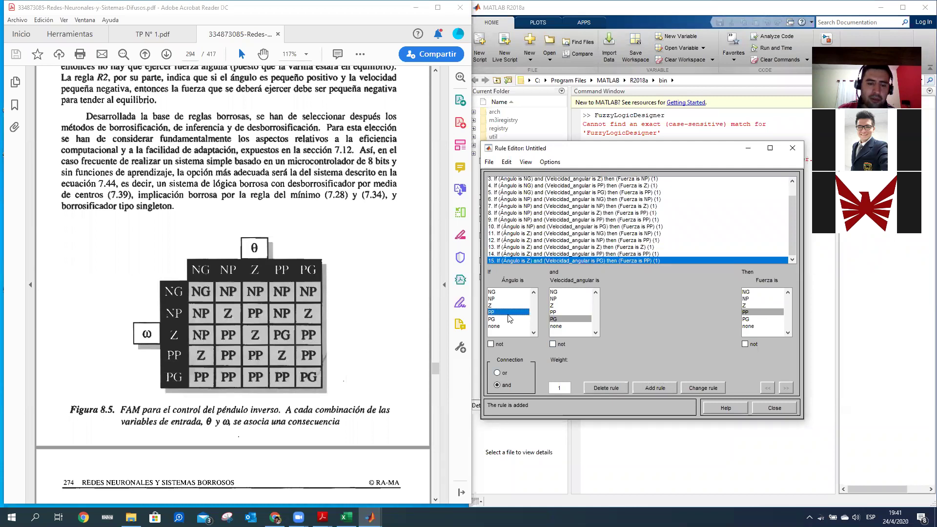
pyautogui.click(565, 291)
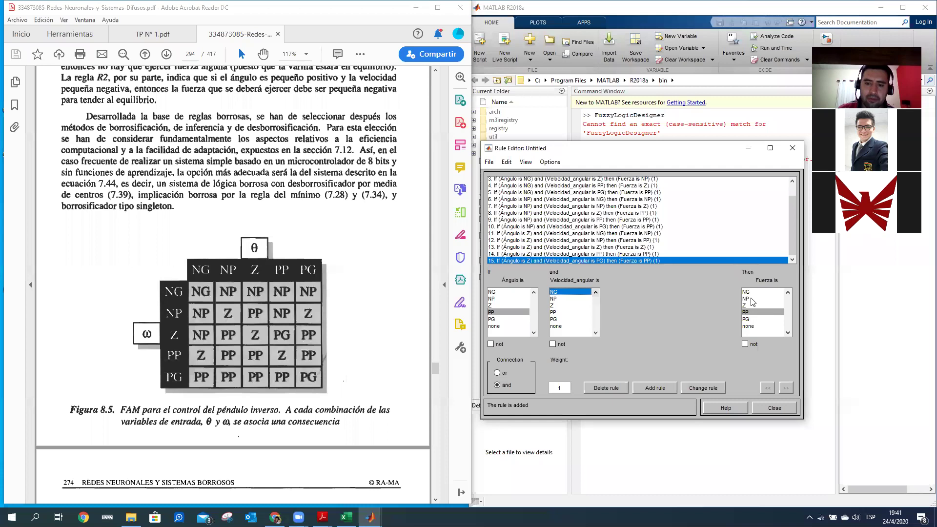
pyautogui.click(752, 299)
pyautogui.click(657, 387)
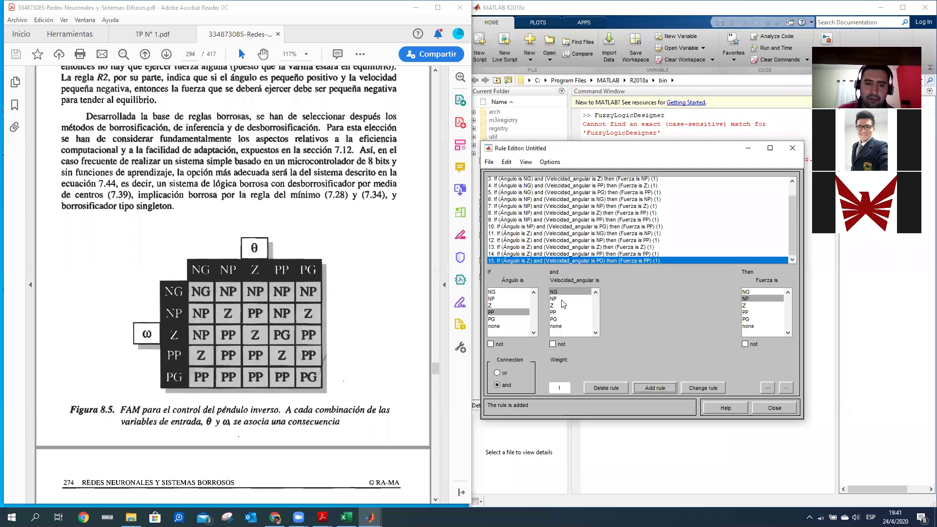
pyautogui.press('Down')
pyautogui.click(664, 386)
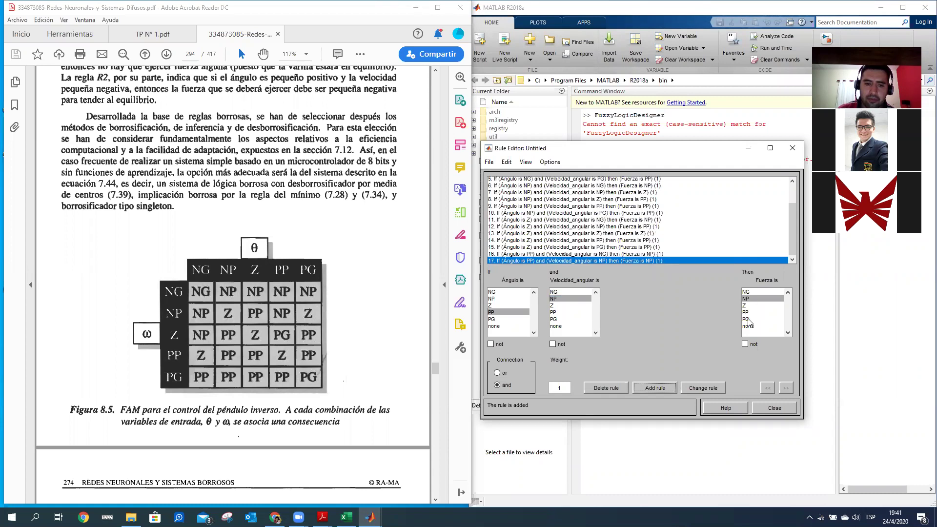
# Add three rules for Ángulo PP: Velocidad_angular Z gives Fuerza PG, PP gives Z, and PG gives PP.
pyautogui.click(552, 305)
pyautogui.click(746, 319)
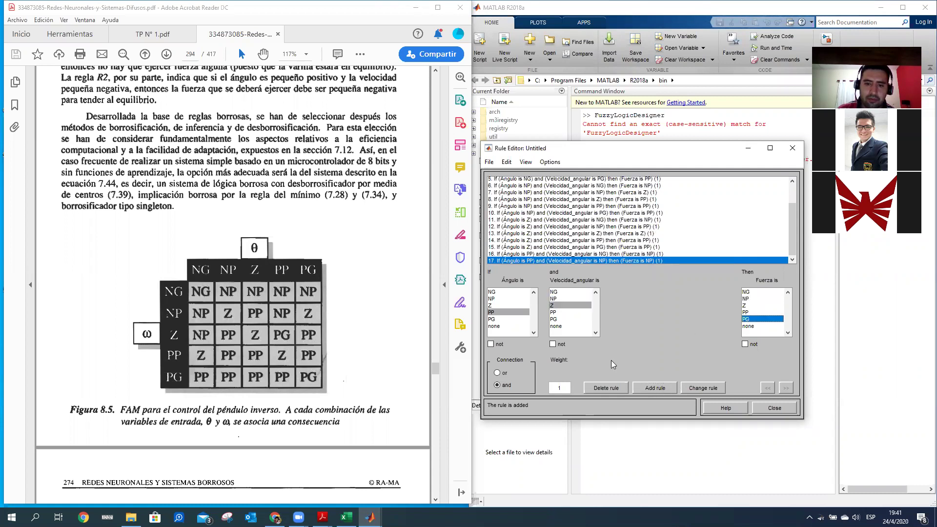
pyautogui.click(655, 388)
pyautogui.click(565, 312)
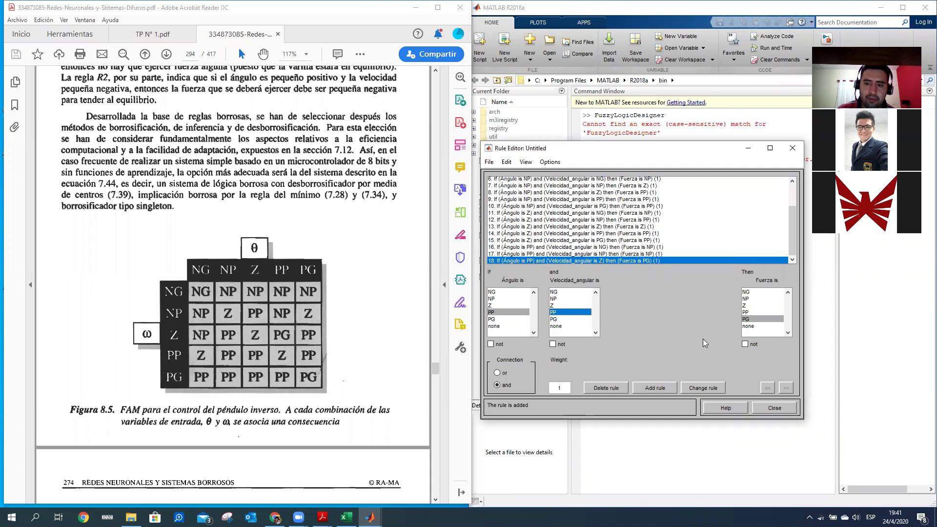
pyautogui.click(746, 305)
pyautogui.click(655, 387)
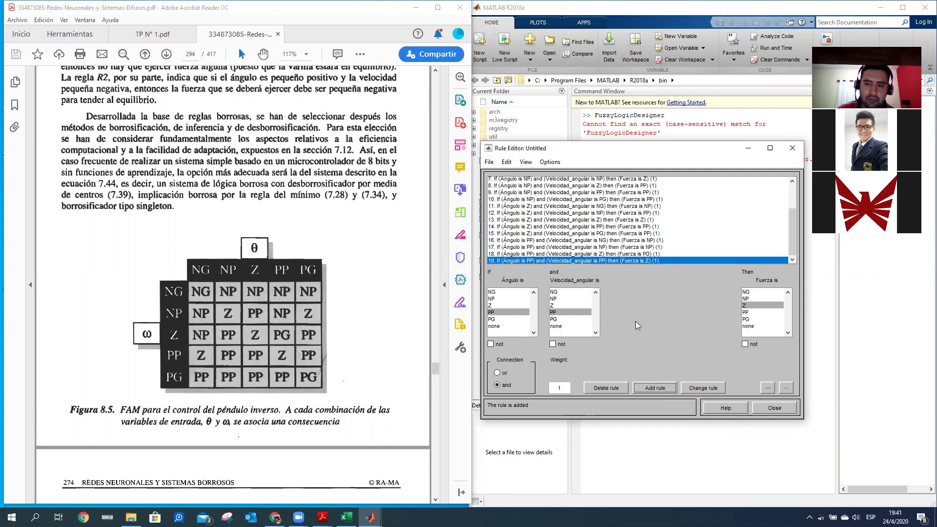
pyautogui.click(557, 319)
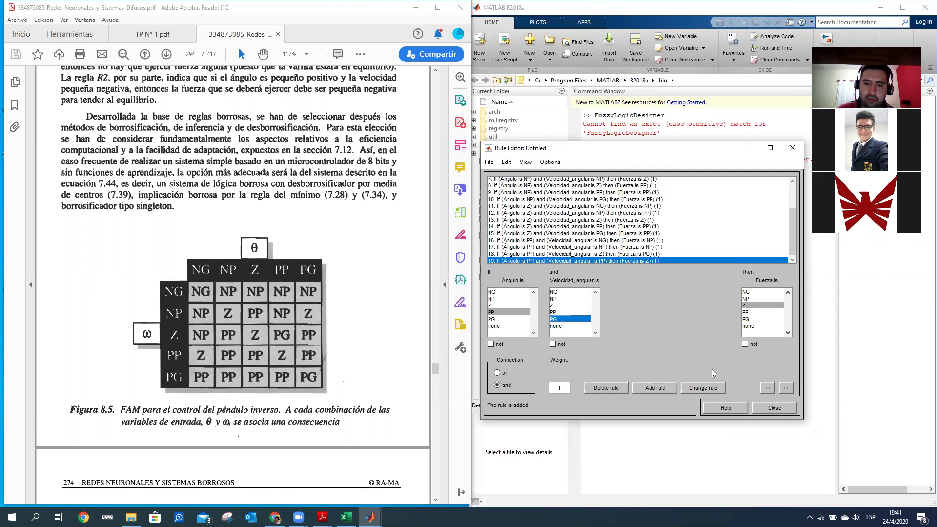
pyautogui.click(745, 312)
pyautogui.click(655, 388)
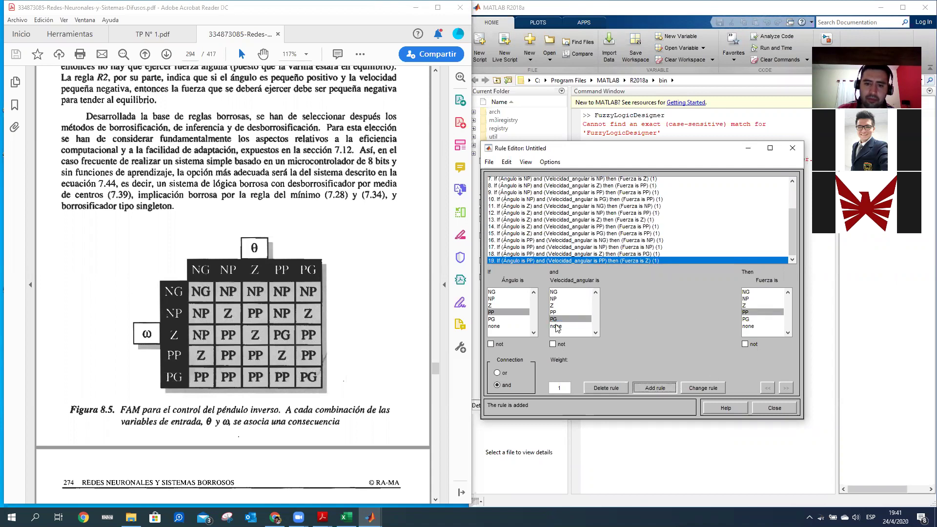
# Add two rules for Ángulo PG: Velocidad_angular NG gives Fuerza NP, and Velocidad_angular NP gives Fuerza Z.
pyautogui.click(558, 293)
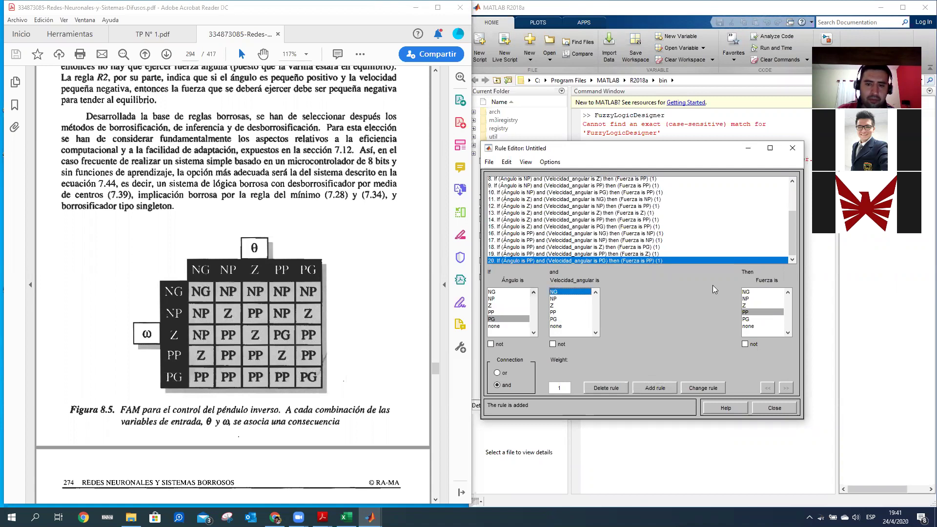
pyautogui.click(755, 298)
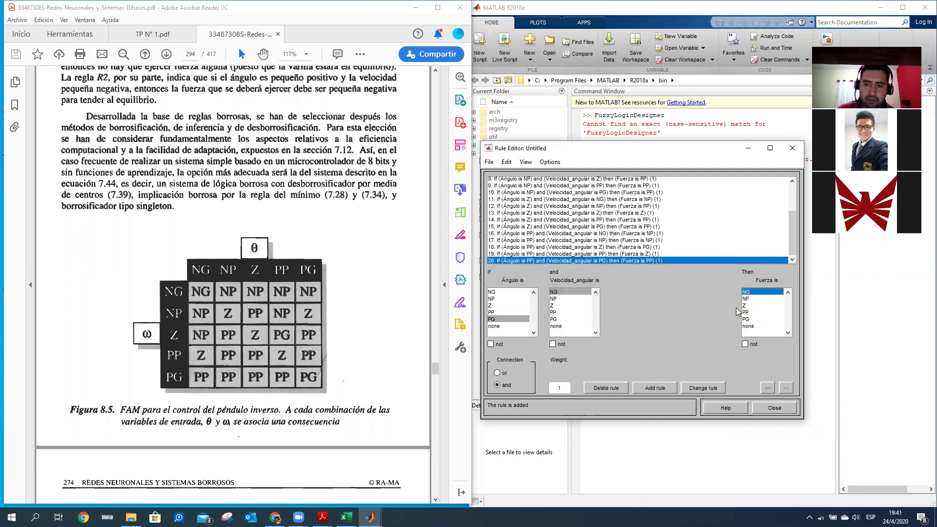
pyautogui.click(655, 387)
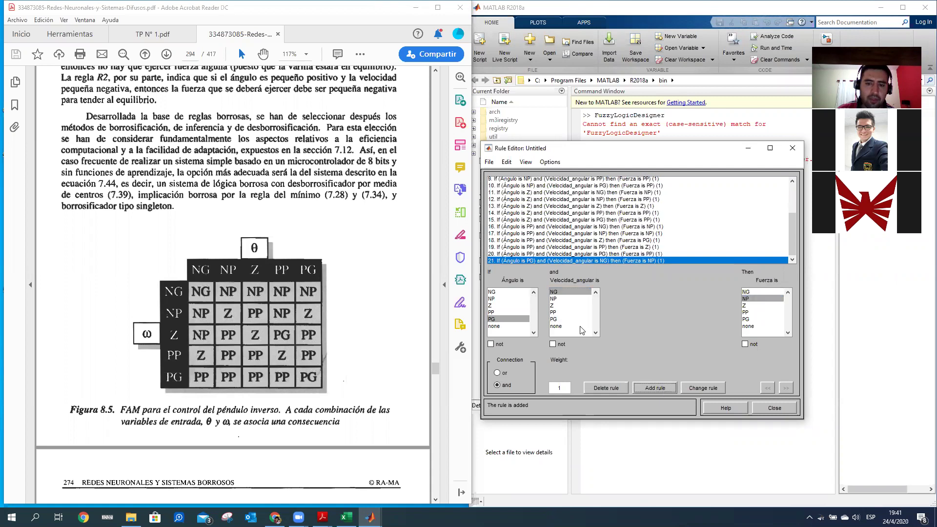
pyautogui.click(558, 300)
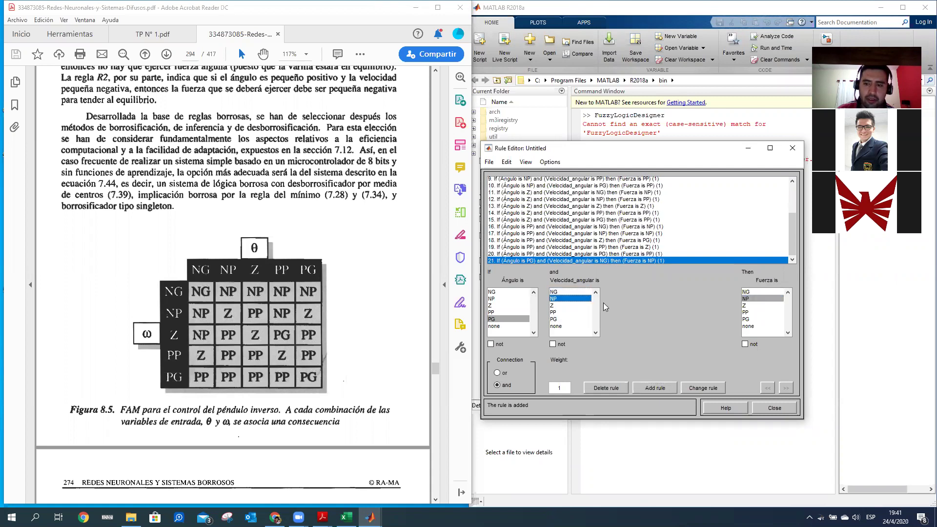
pyautogui.click(754, 306)
pyautogui.click(651, 388)
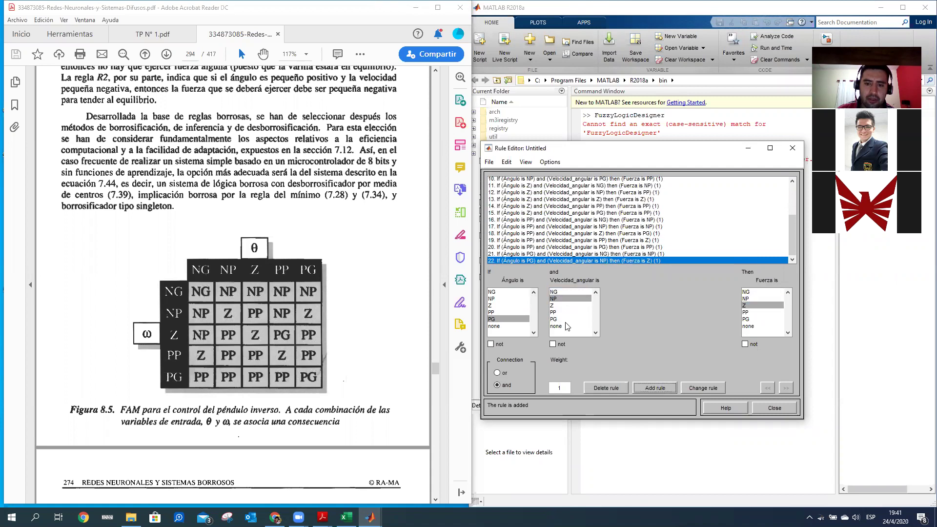
# Add three rules for Ángulo PG: Velocidad_angular Z and PP each give Fuerza PP, while PG gives PG.
pyautogui.click(556, 306)
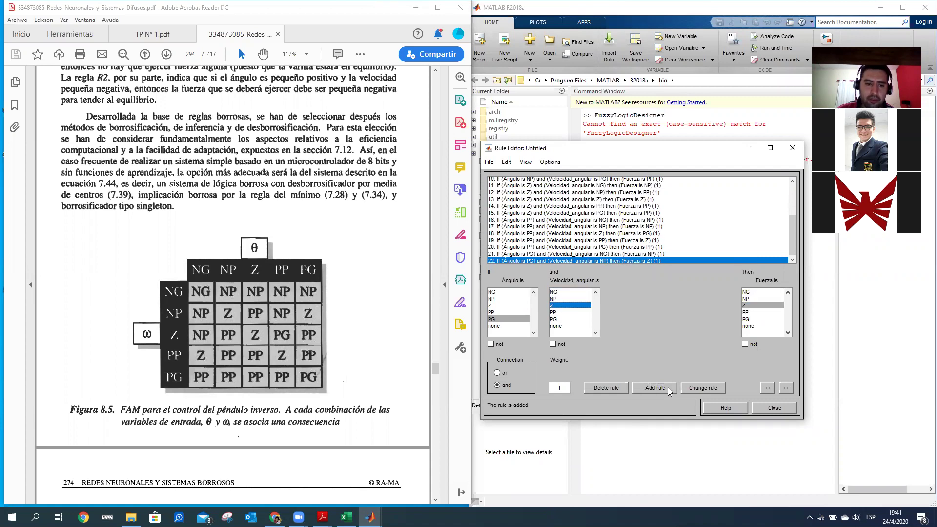
pyautogui.click(754, 313)
pyautogui.click(655, 388)
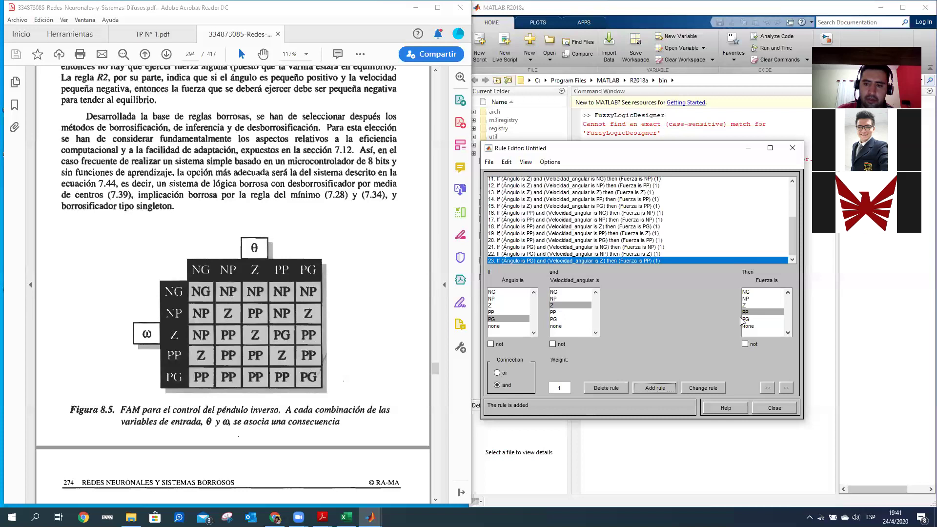
pyautogui.click(556, 313)
pyautogui.click(557, 319)
pyautogui.click(747, 319)
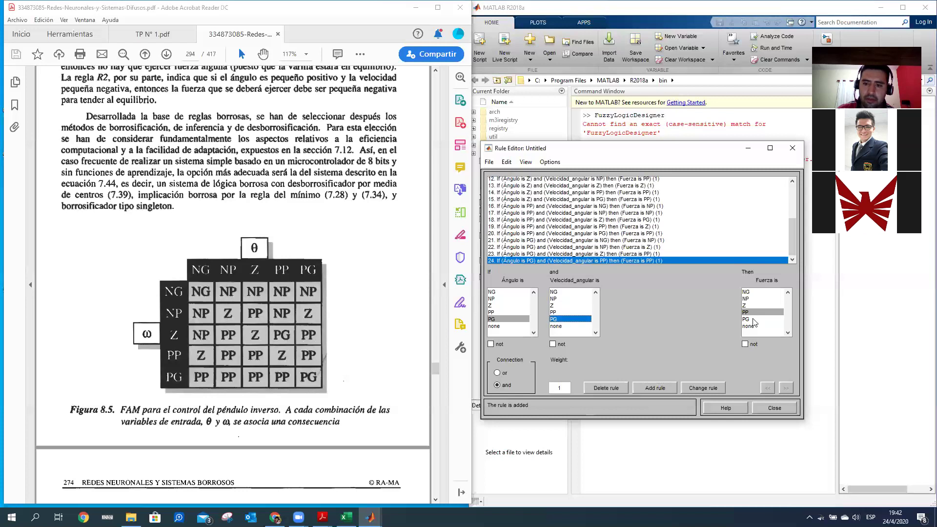
pyautogui.click(668, 389)
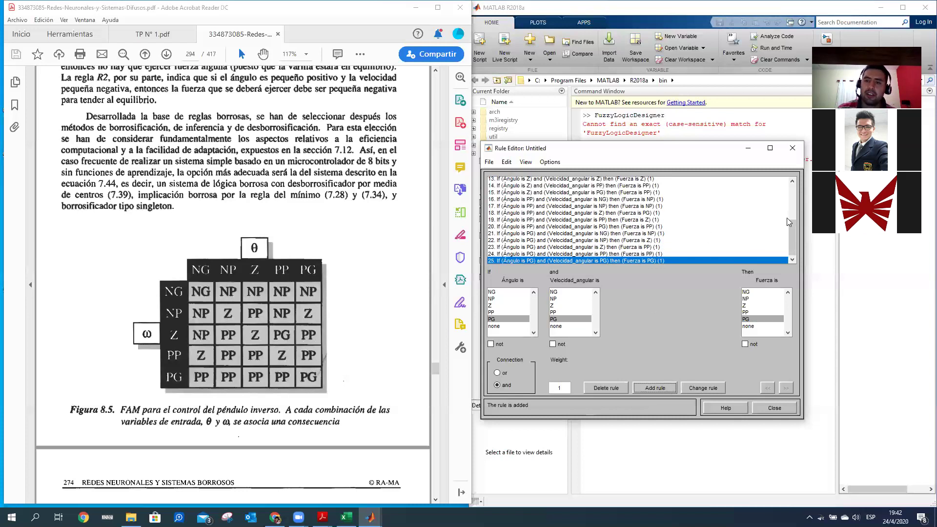
# Review the complete rule list against the textbook's Figure 8.4 pendulum description and the Figure 8.5 FAM table.
pyautogui.scroll(4, 787, 218)
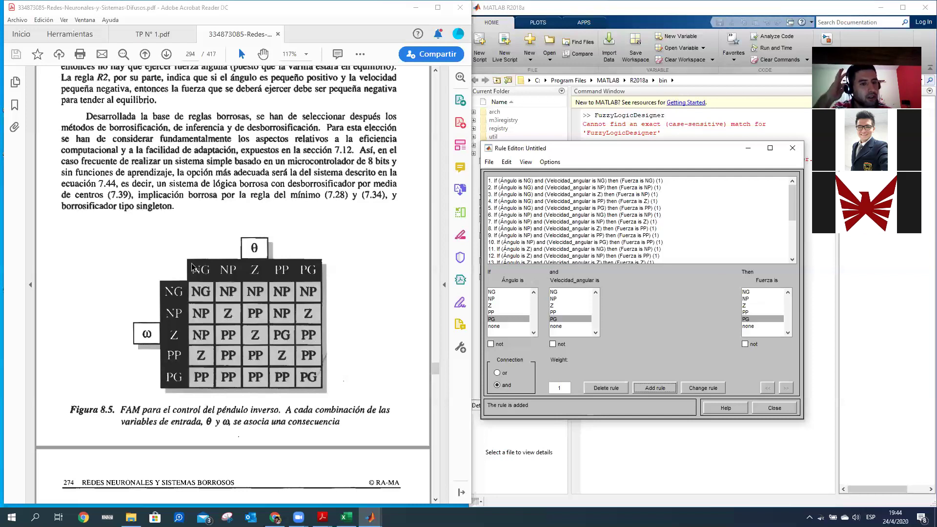
pyautogui.scroll(3, 322, 344)
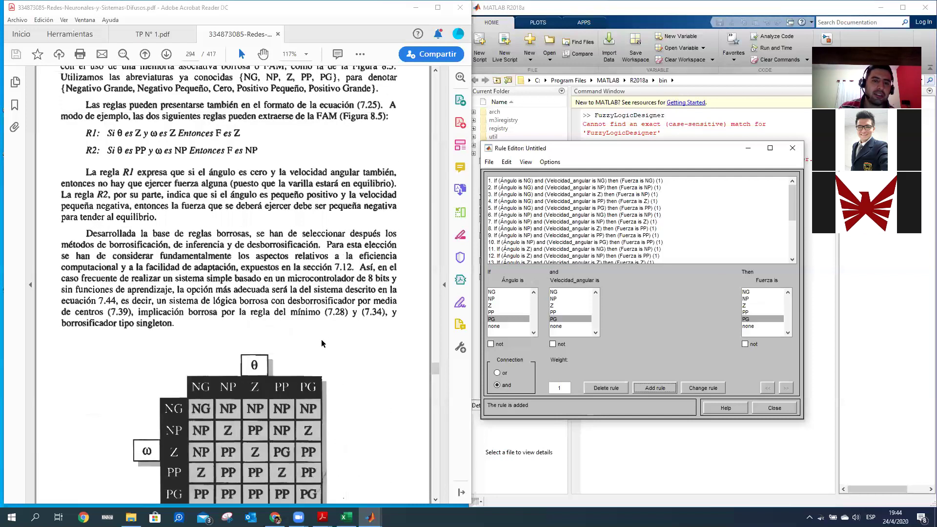
pyautogui.scroll(15, 322, 380)
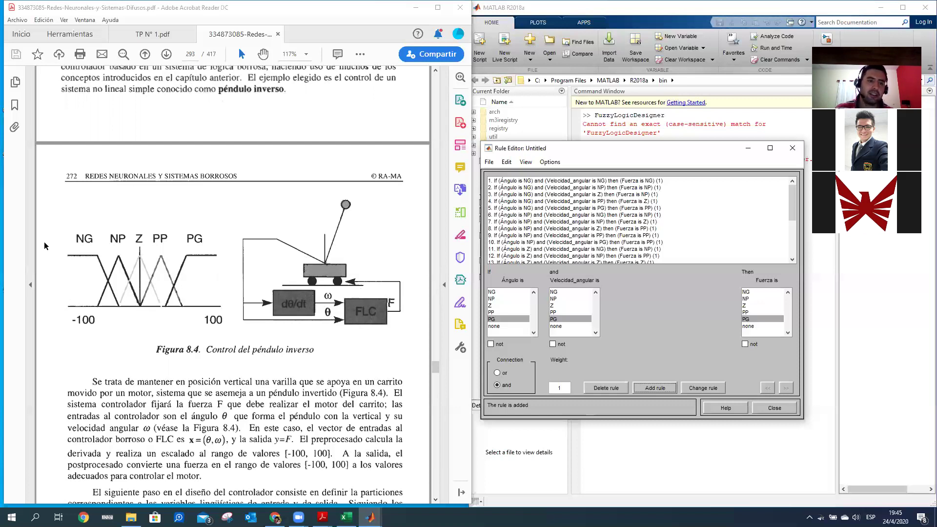
pyautogui.scroll(-3, 371, 290)
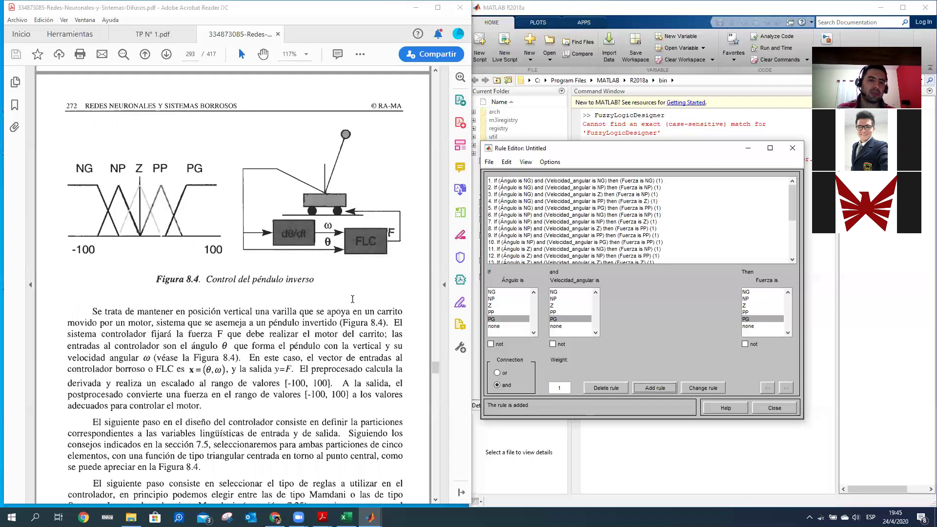
pyautogui.scroll(-18, 353, 298)
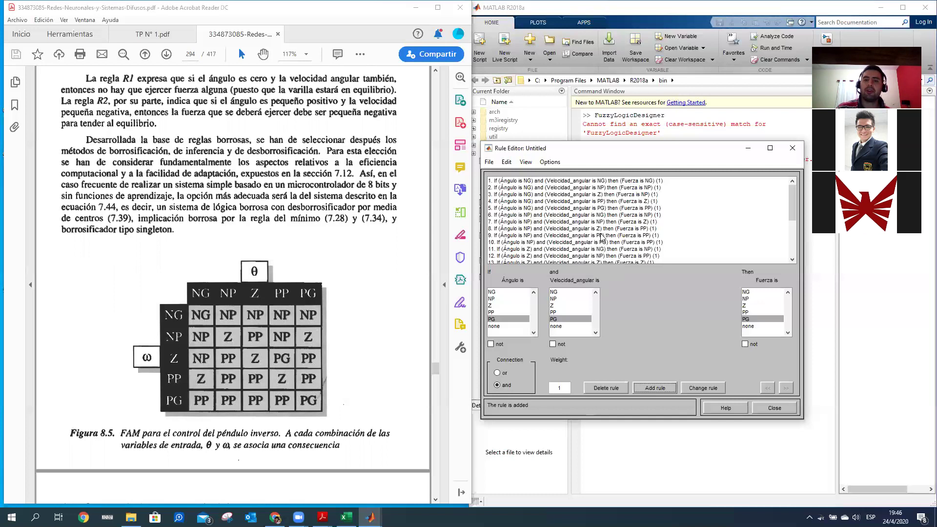
pyautogui.moveTo(793, 212); pyautogui.dragTo(795, 287)
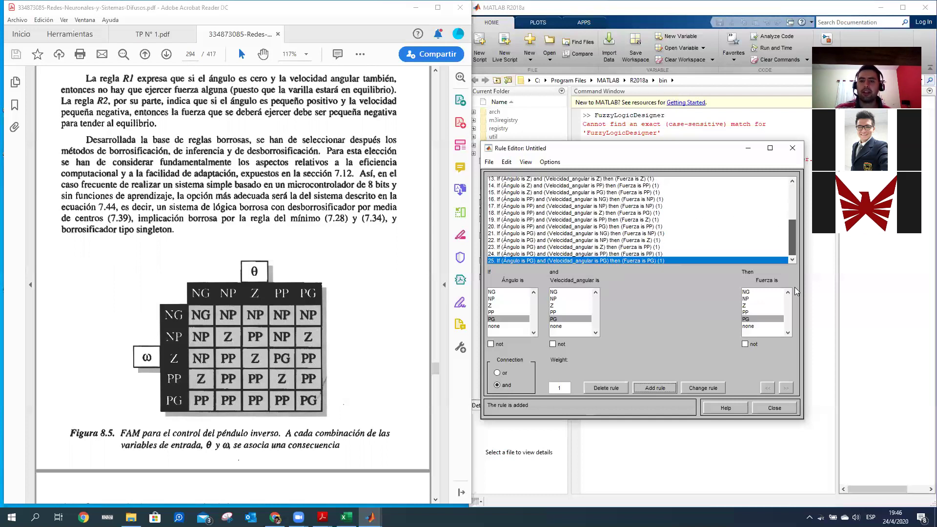
pyautogui.moveTo(793, 237); pyautogui.dragTo(794, 180)
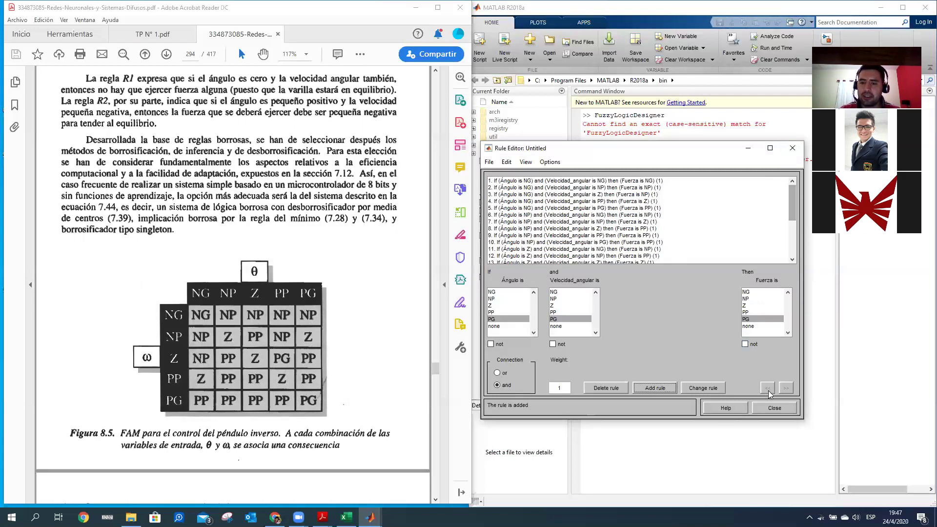
# Close the Rule Editor and export the fuzzy system to a file named PÉNDULO INVERTIDO in the Documents folder.
pyautogui.click(775, 409)
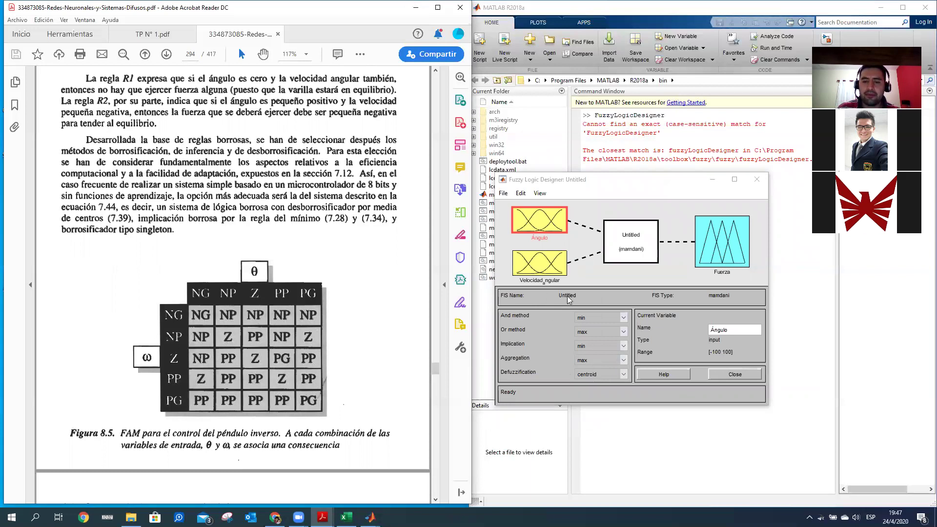
pyautogui.click(503, 194)
pyautogui.moveTo(531, 228)
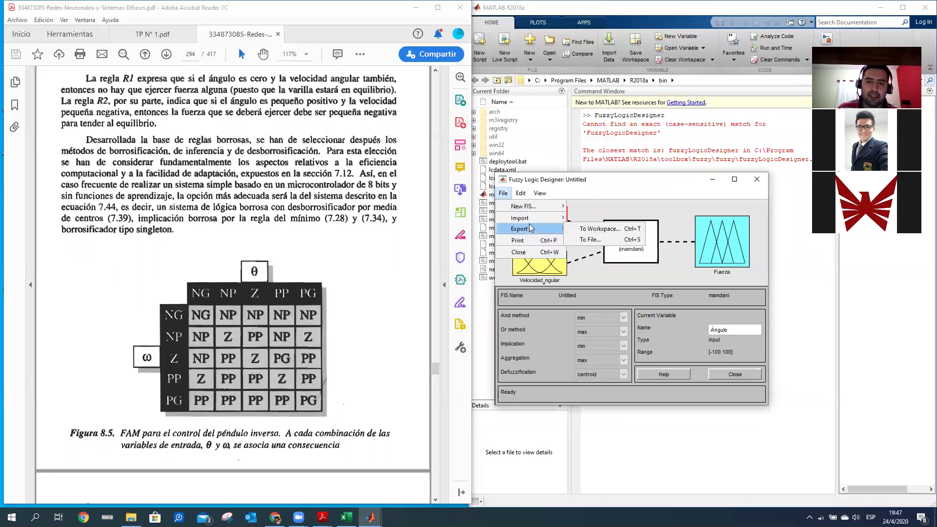
pyautogui.click(591, 239)
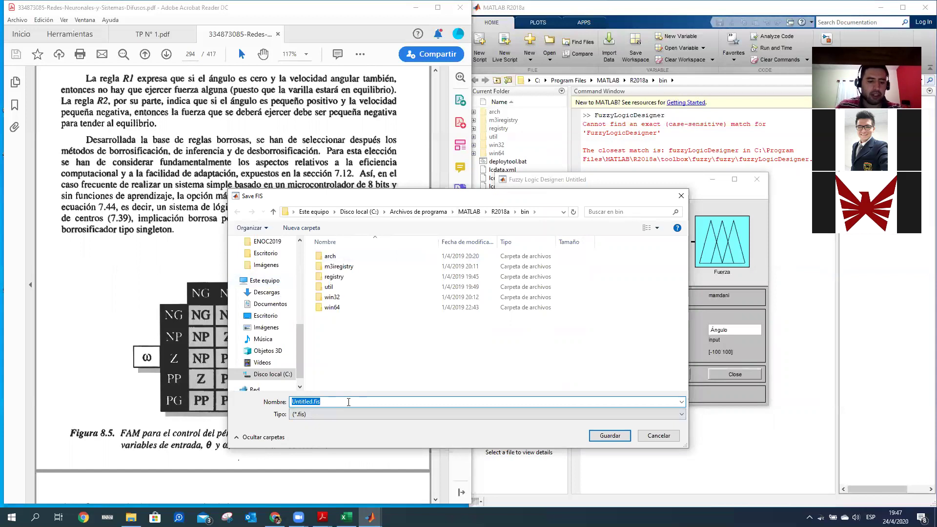
pyautogui.write('PÉN')
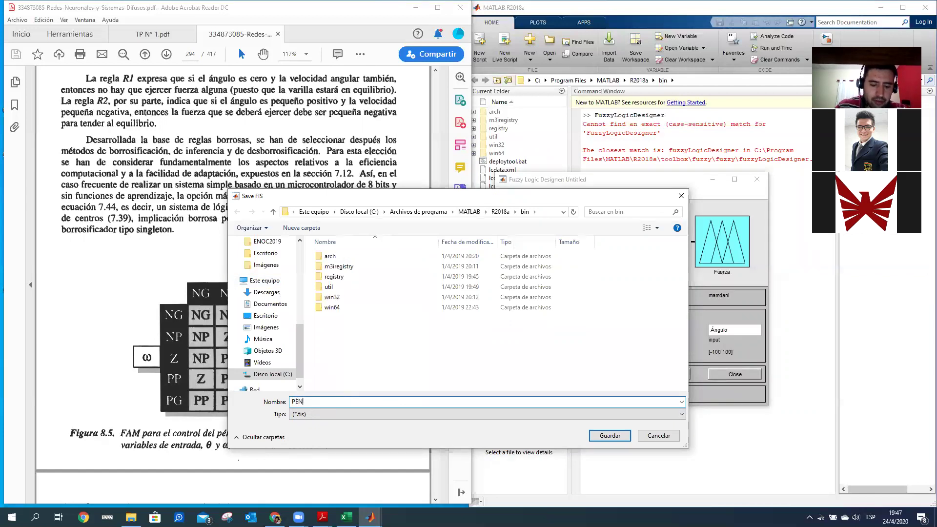
pyautogui.write('DULO INVERTIDO')
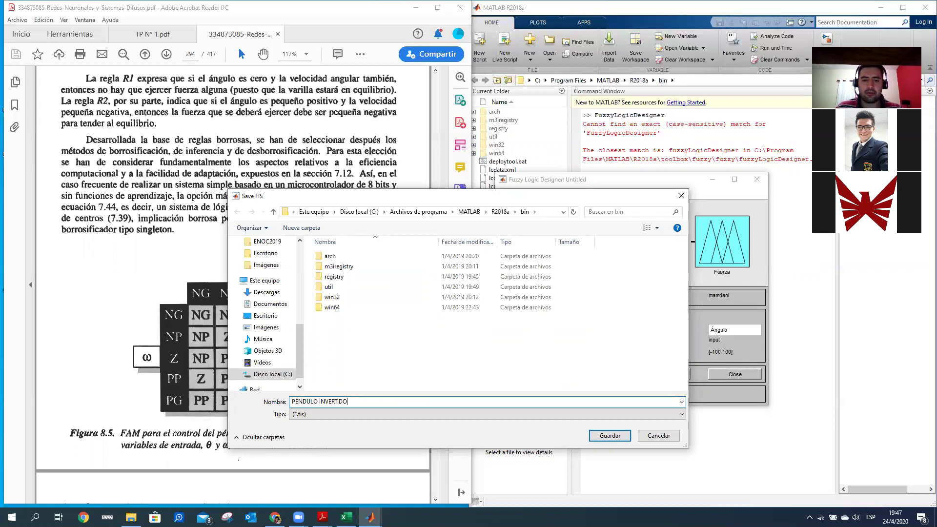
pyautogui.press('Return')
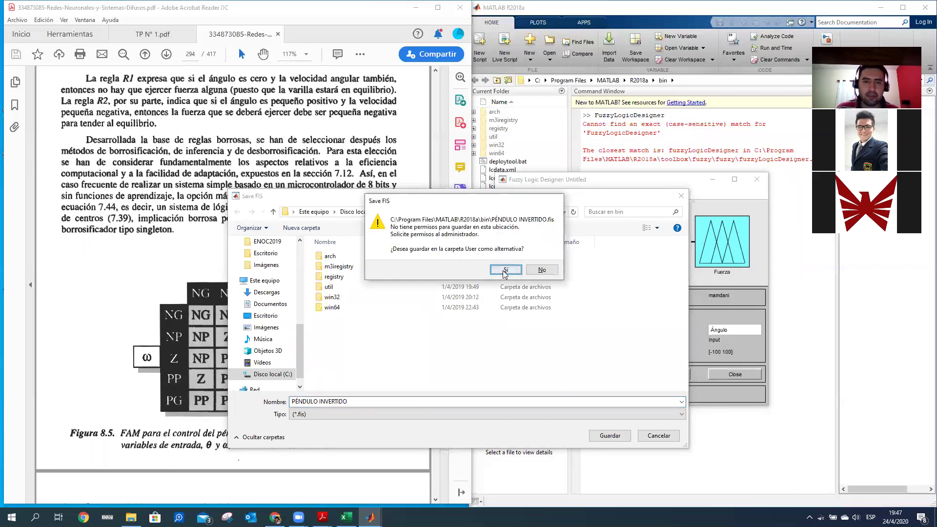
pyautogui.click(542, 270)
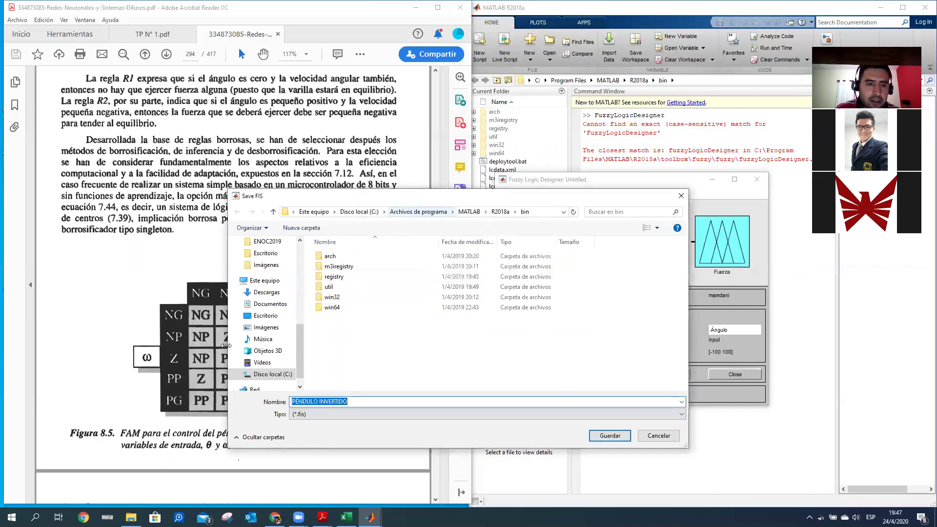
pyautogui.click(270, 304)
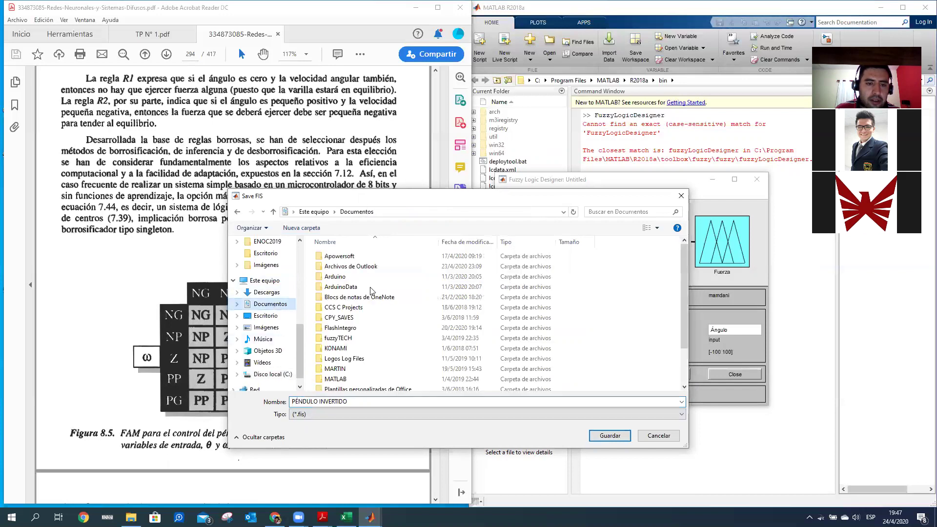
pyautogui.click(601, 439)
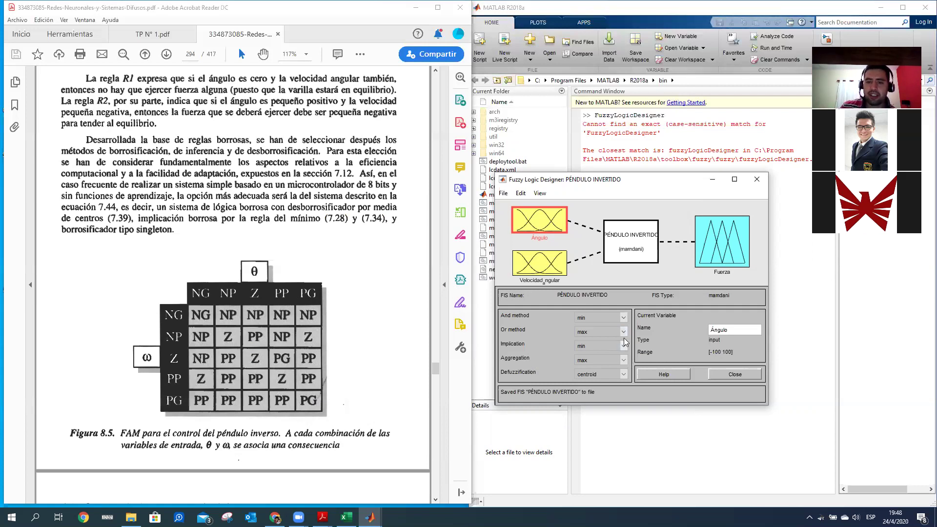
# Examine the available options for the And, Or, implication and defuzzification methods, keeping min, max, min and centroid.
pyautogui.click(624, 346)
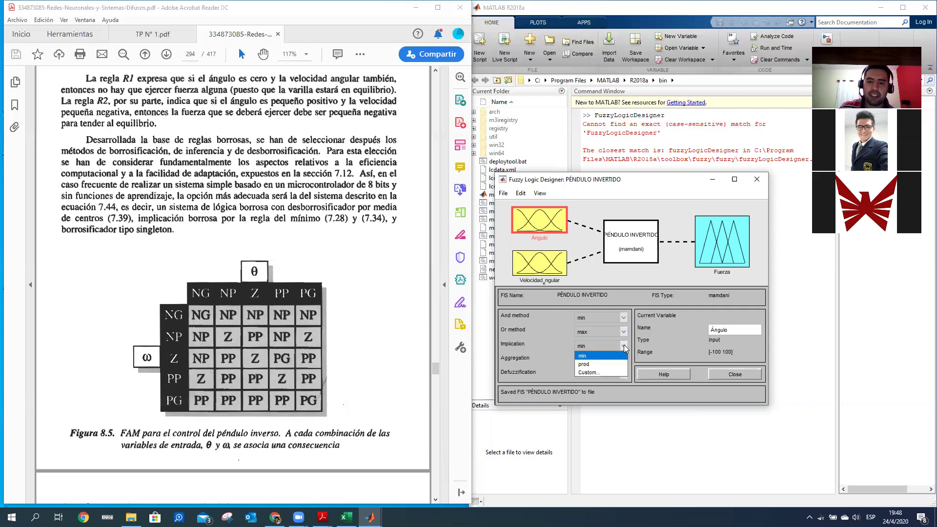
pyautogui.click(624, 318)
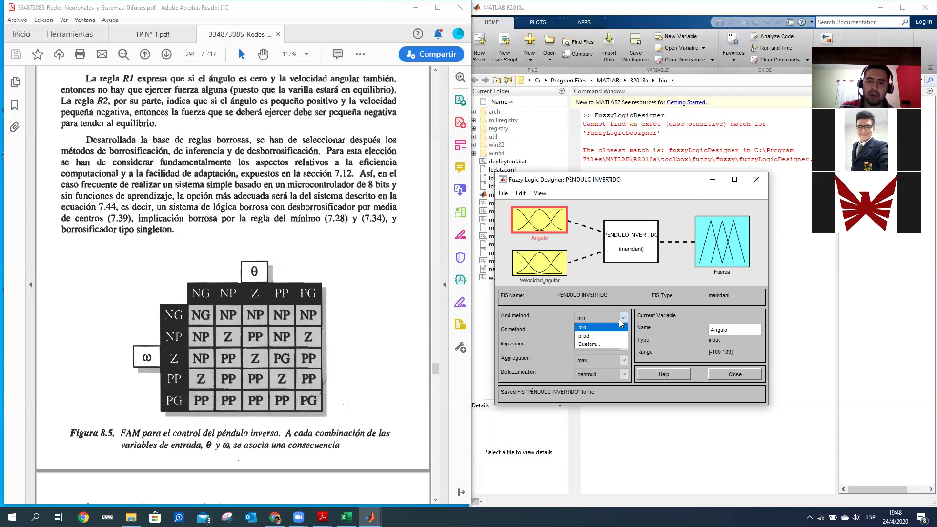
pyautogui.click(621, 327)
pyautogui.click(624, 332)
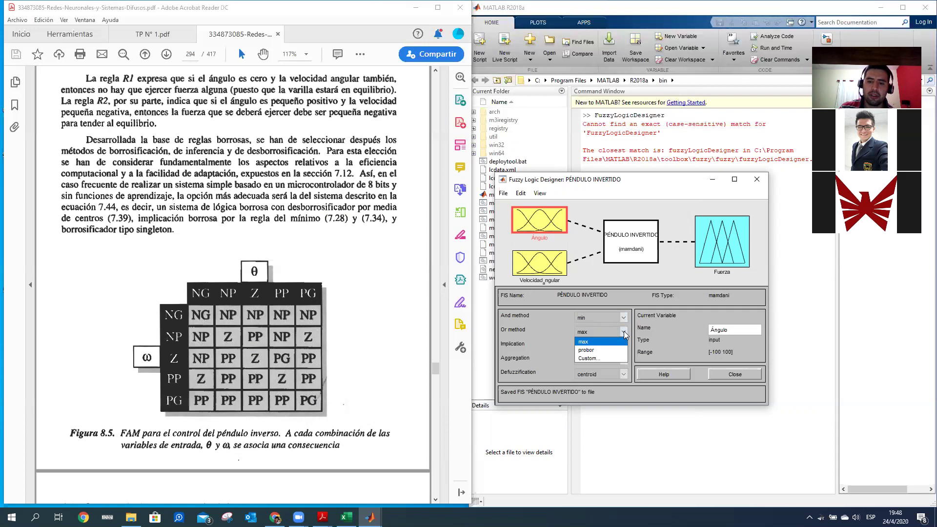
pyautogui.click(546, 347)
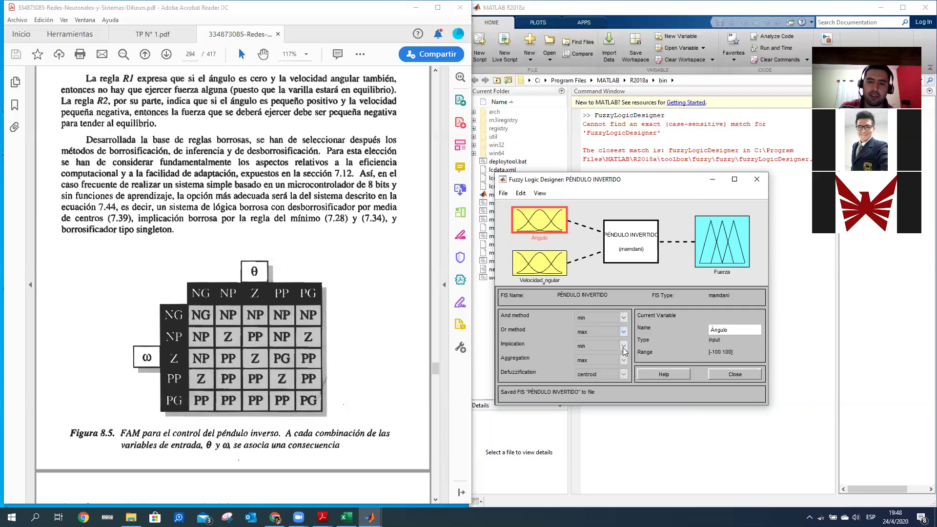
pyautogui.click(624, 346)
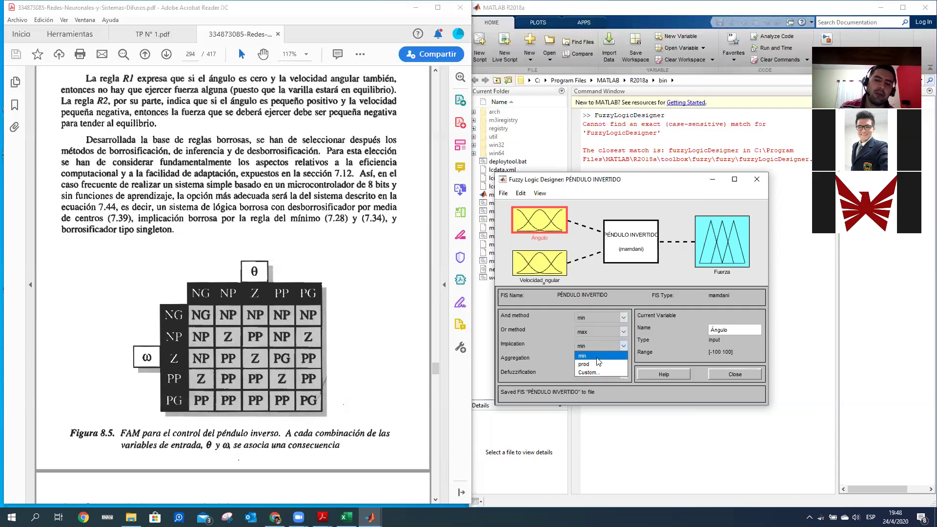
pyautogui.click(576, 344)
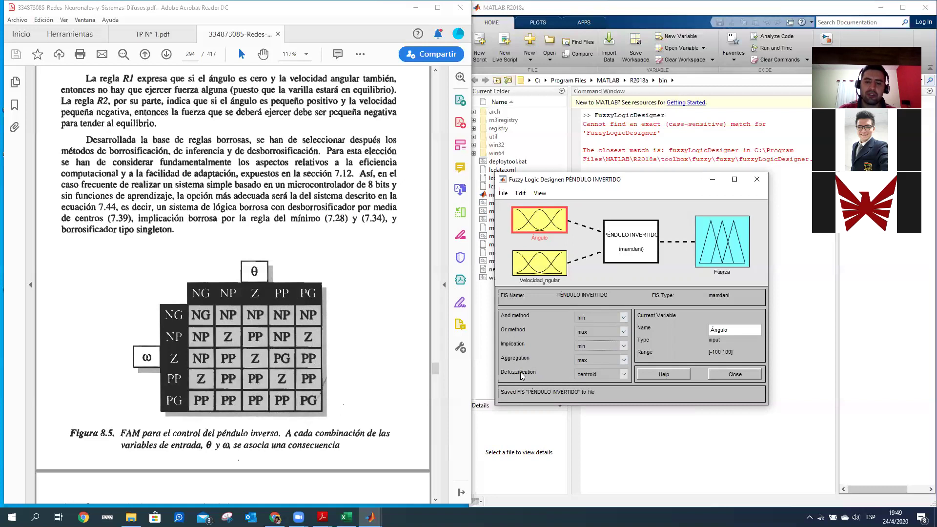
pyautogui.click(624, 375)
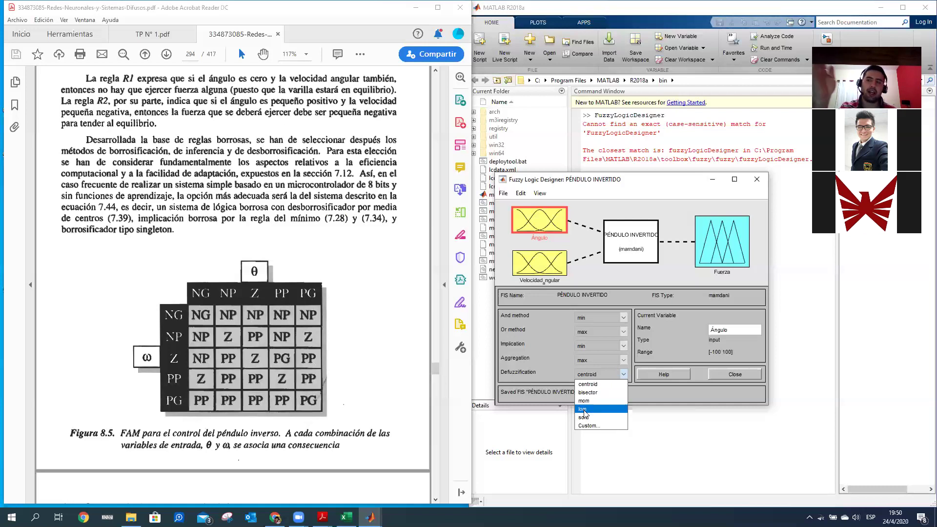
pyautogui.click(591, 385)
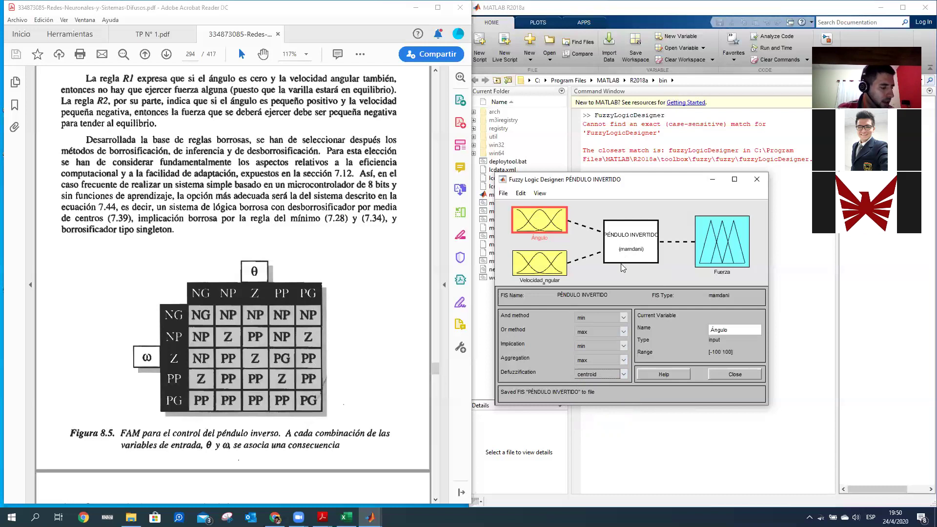
# Inspect the controller's Fuerza control surface with centroid defuzzification from several angles, and close the Surface Viewer.
pyautogui.click(540, 193)
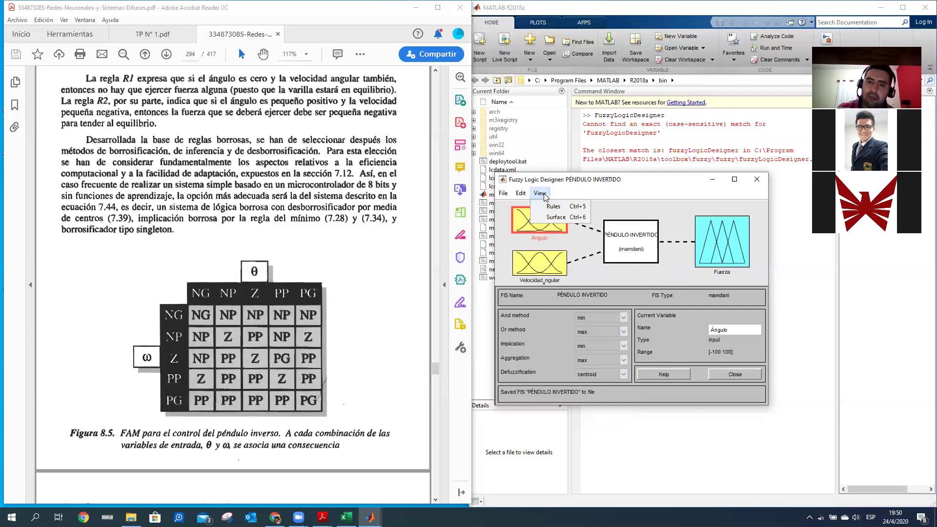
pyautogui.click(556, 217)
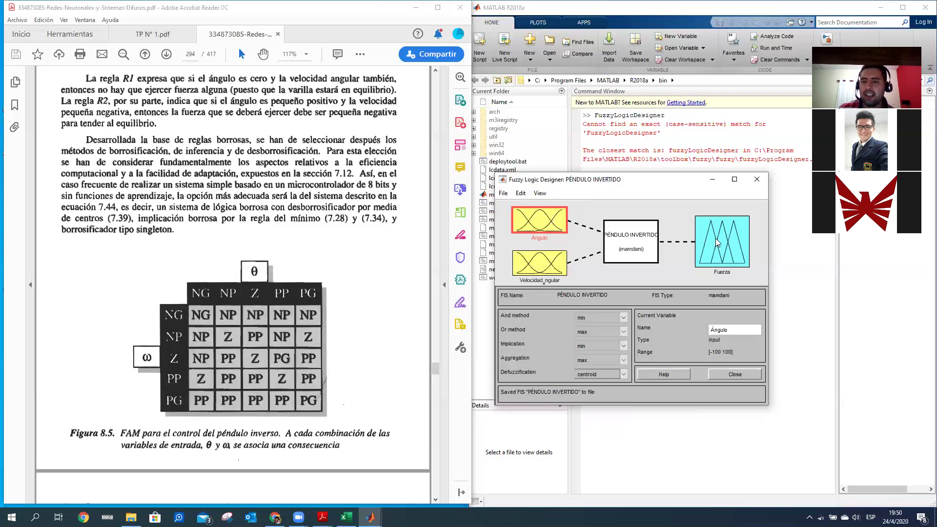
pyautogui.hotkey('ctrl', '6')
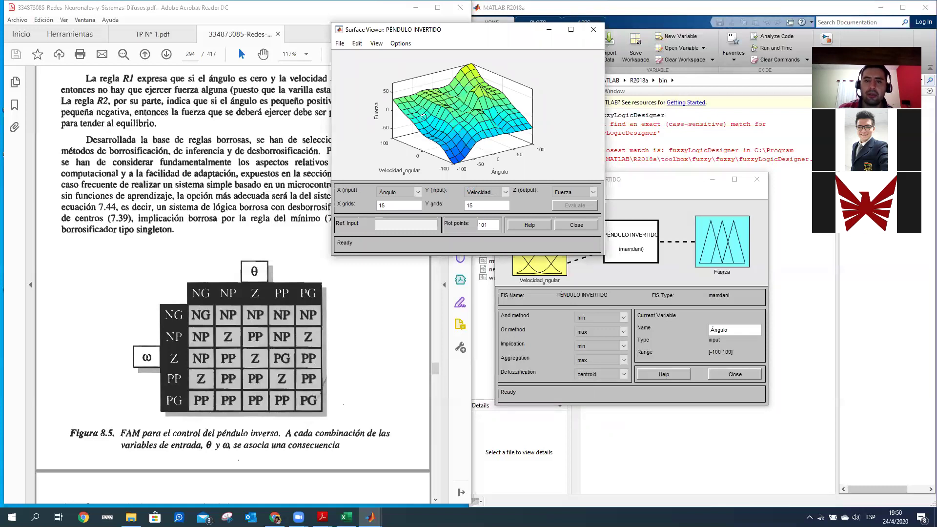
pyautogui.moveTo(453, 118); pyautogui.dragTo(507, 133)
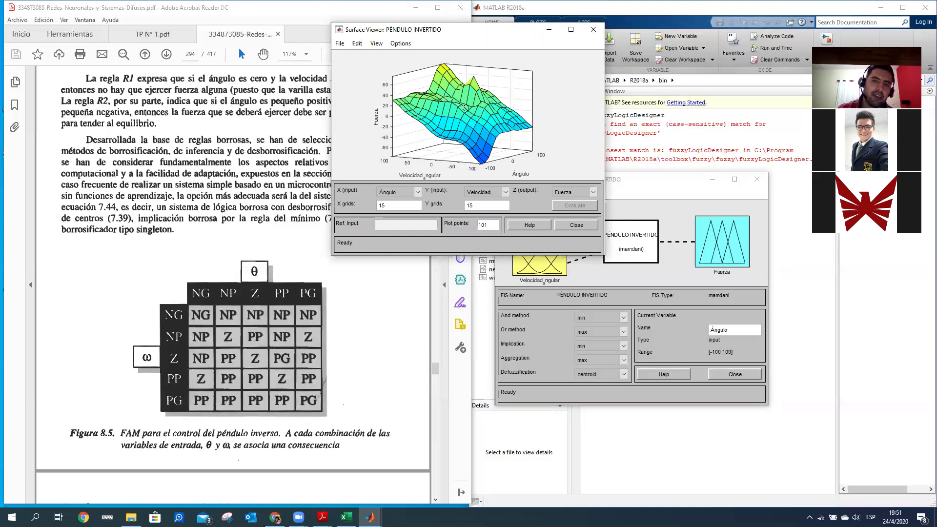
pyautogui.moveTo(435, 131)
pyautogui.mouseDown()
pyautogui.moveTo(385, 134)
pyautogui.moveTo(448, 136)
pyautogui.moveTo(472, 122)
pyautogui.moveTo(439, 141)
pyautogui.mouseUp()
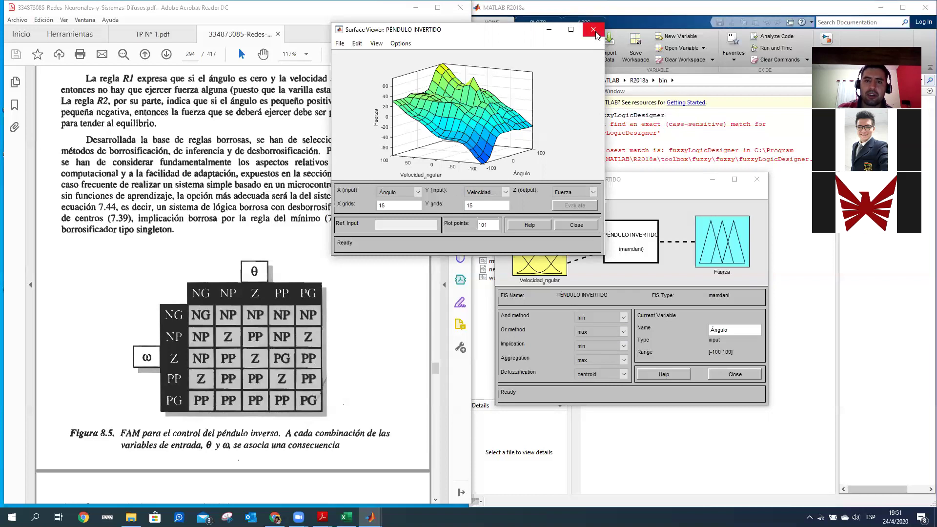
pyautogui.moveTo(507, 140); pyautogui.dragTo(484, 92)
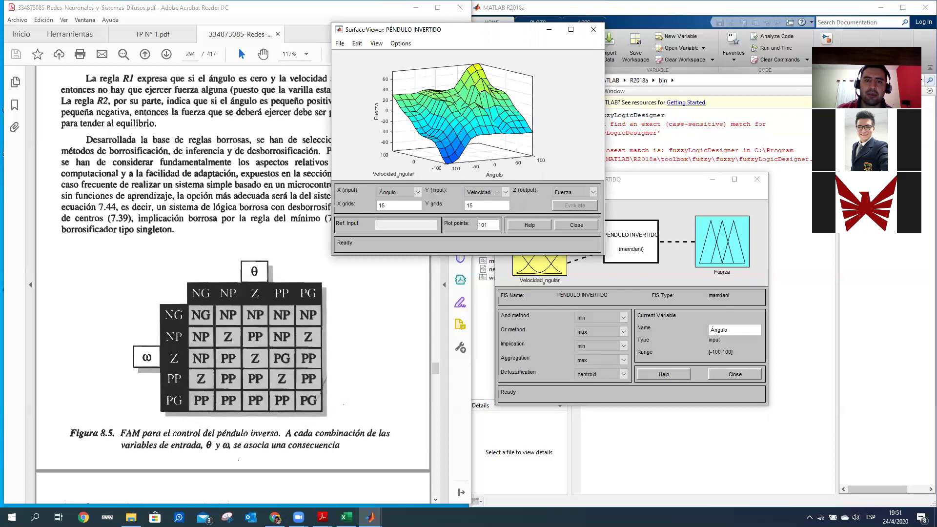
pyautogui.click(595, 32)
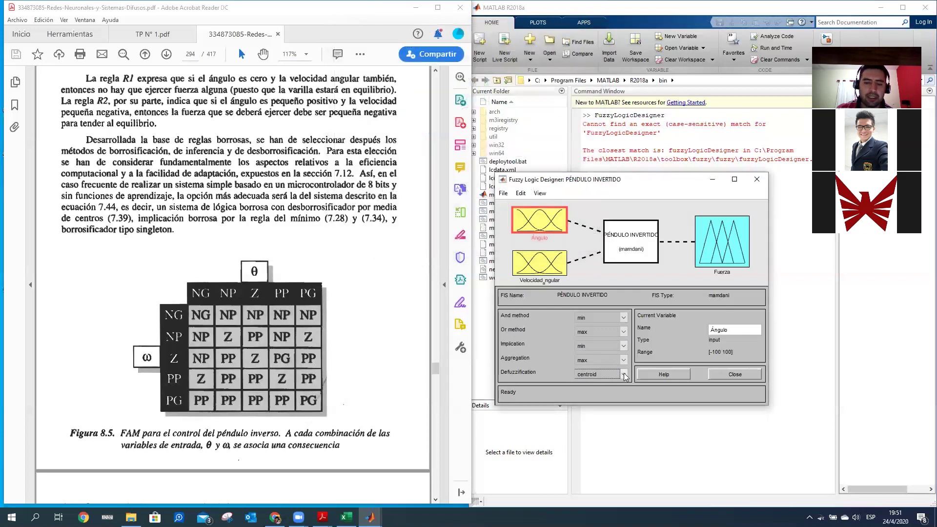
# Set the defuzzification method to som and examine the resulting control surface from another angle.
pyautogui.click(624, 374)
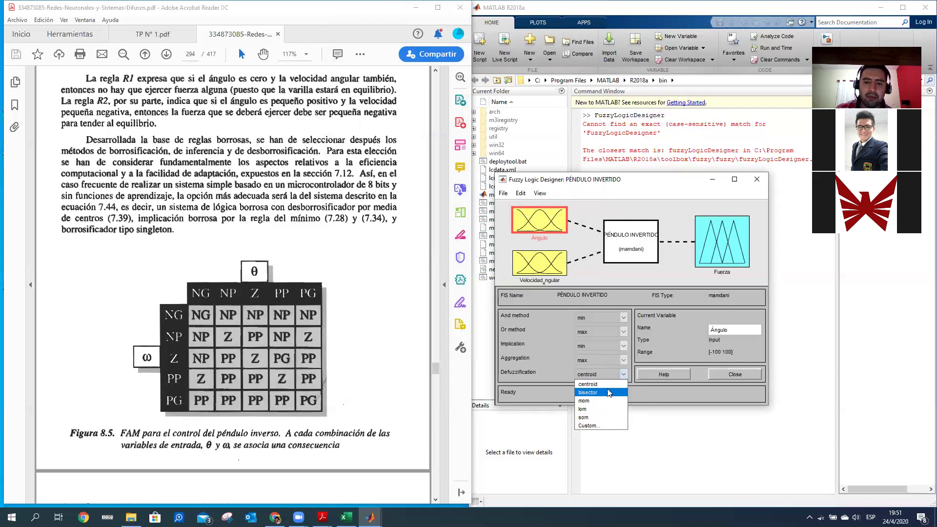
pyautogui.click(604, 422)
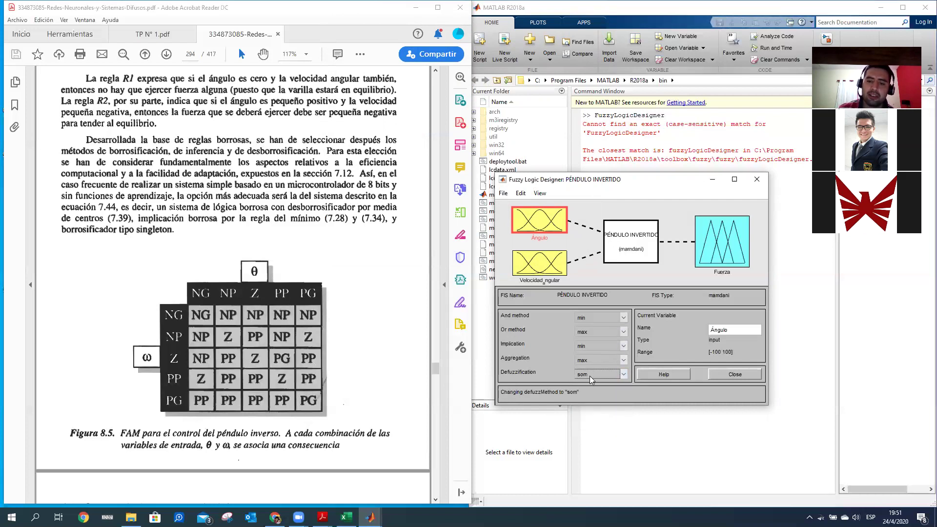
pyautogui.click(540, 193)
pyautogui.click(556, 217)
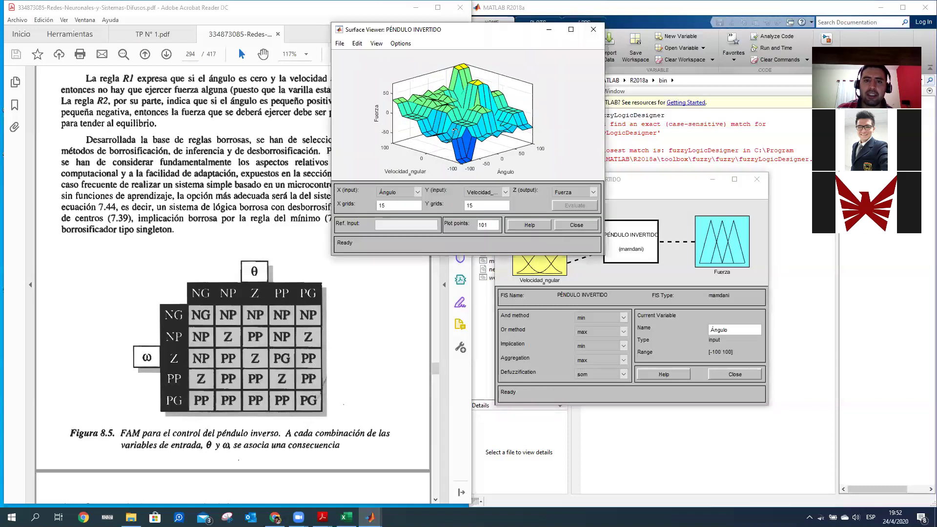
pyautogui.moveTo(454, 141); pyautogui.dragTo(458, 120)
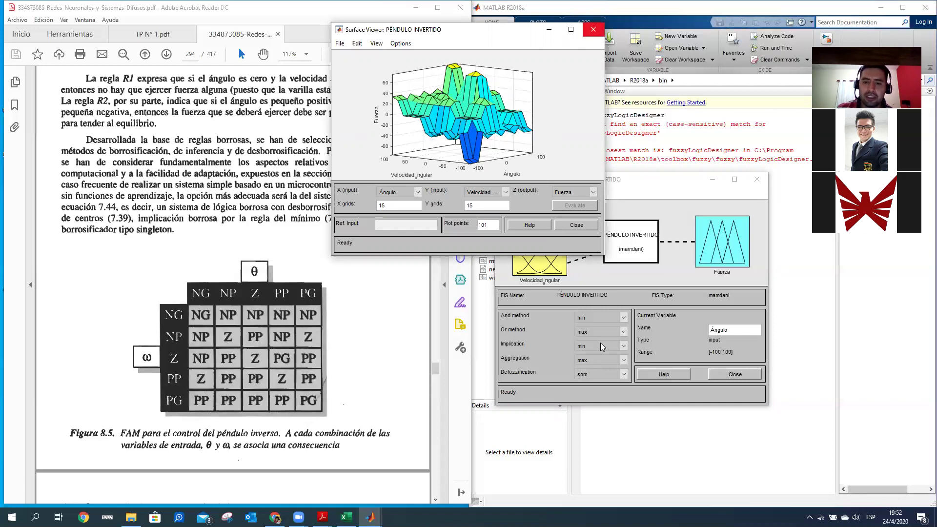
# Change the defuzzification method to bisector and inspect the control surface from several angles.
pyautogui.click(624, 375)
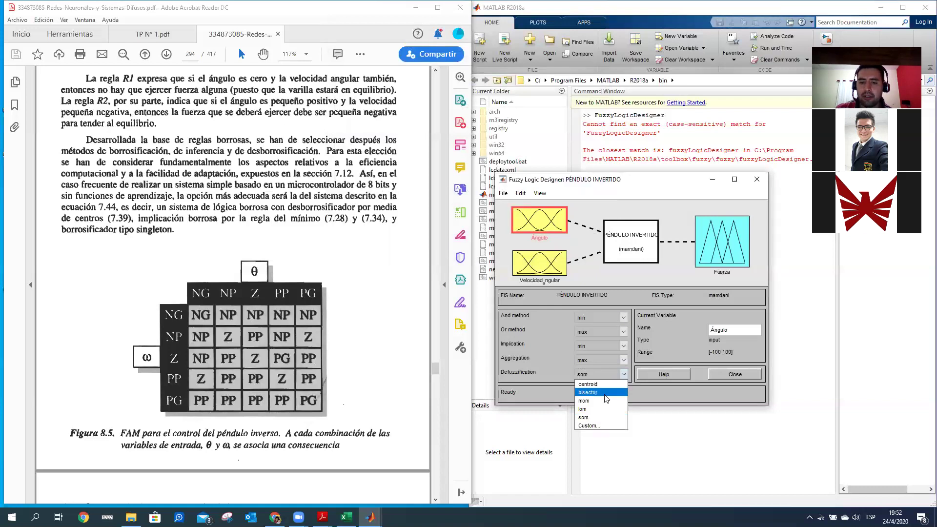
pyautogui.click(598, 392)
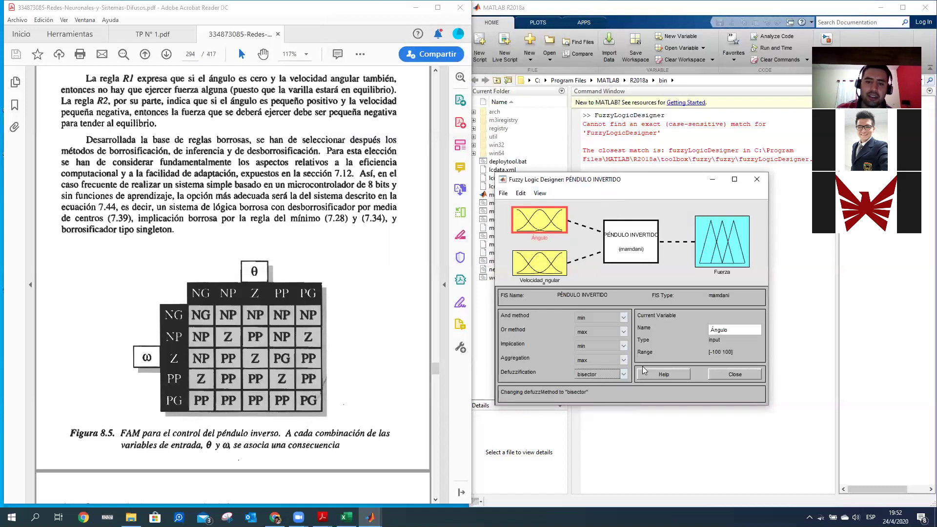
pyautogui.click(540, 194)
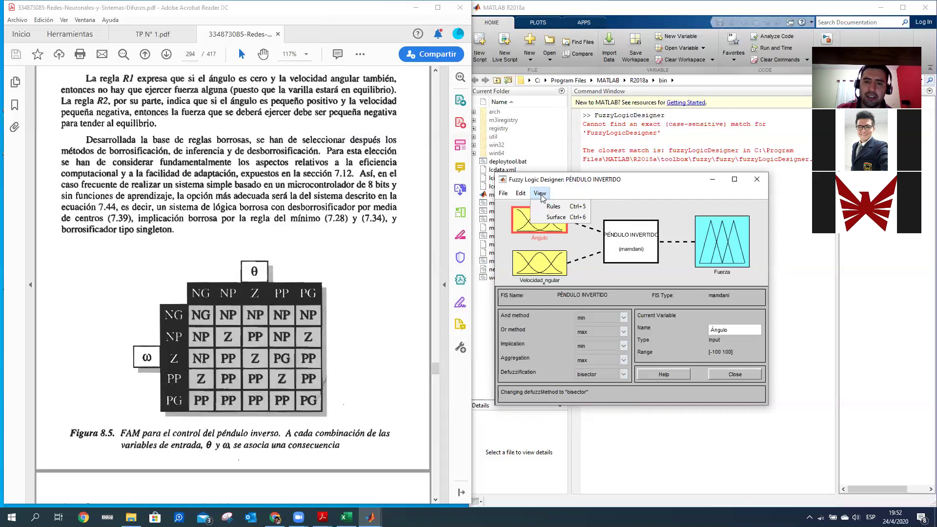
pyautogui.click(552, 217)
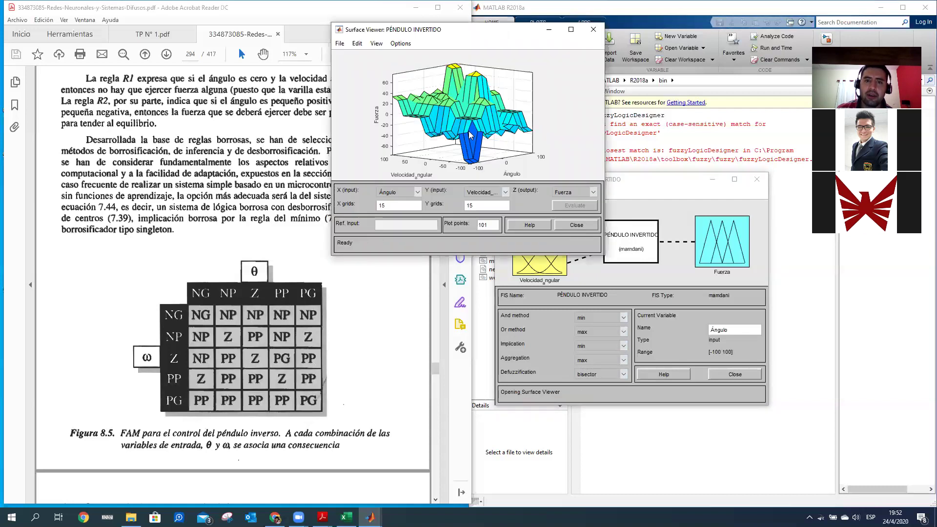
pyautogui.moveTo(473, 122); pyautogui.dragTo(420, 151)
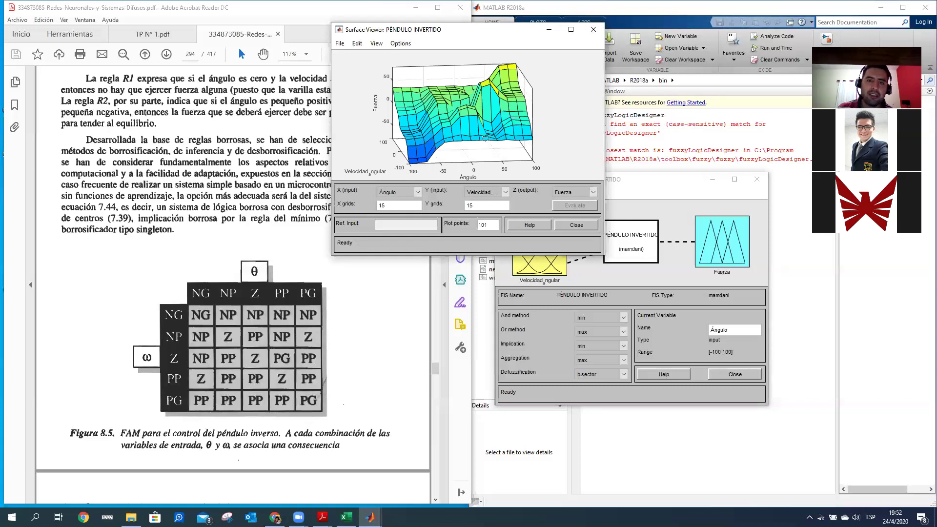
pyautogui.moveTo(503, 144); pyautogui.dragTo(460, 93)
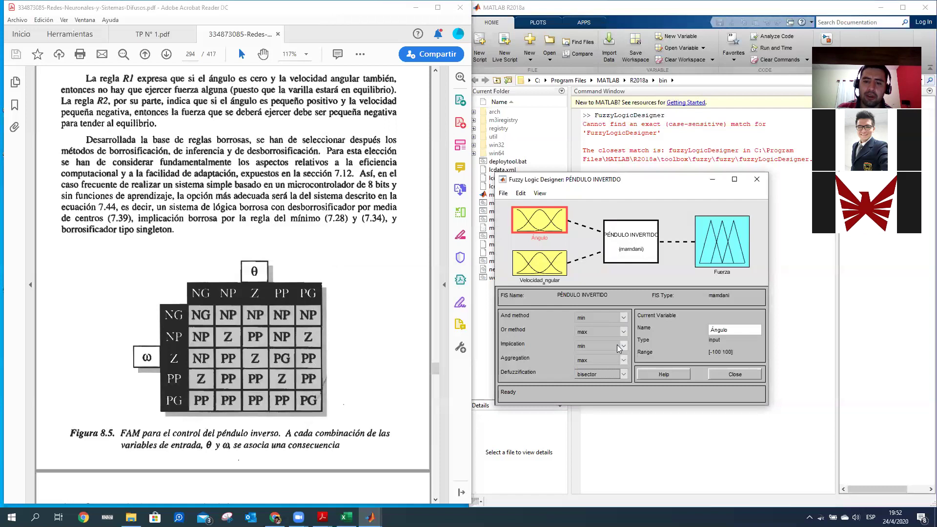
# Set the implication method to prod and view the control surface from another angle.
pyautogui.press('Down')
pyautogui.click(540, 193)
pyautogui.click(556, 218)
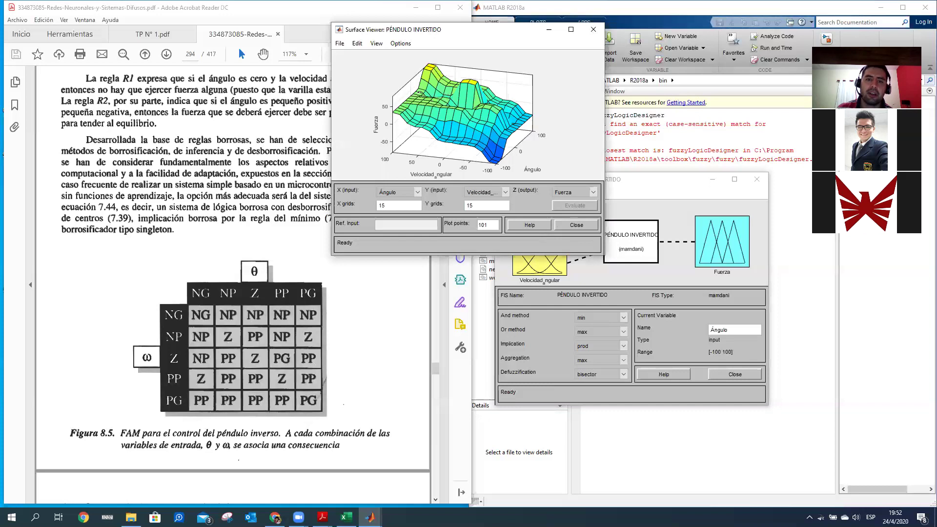
pyautogui.moveTo(457, 120)
pyautogui.mouseDown()
pyautogui.moveTo(466, 142)
pyautogui.moveTo(463, 110)
pyautogui.moveTo(442, 80)
pyautogui.moveTo(444, 110)
pyautogui.mouseUp()
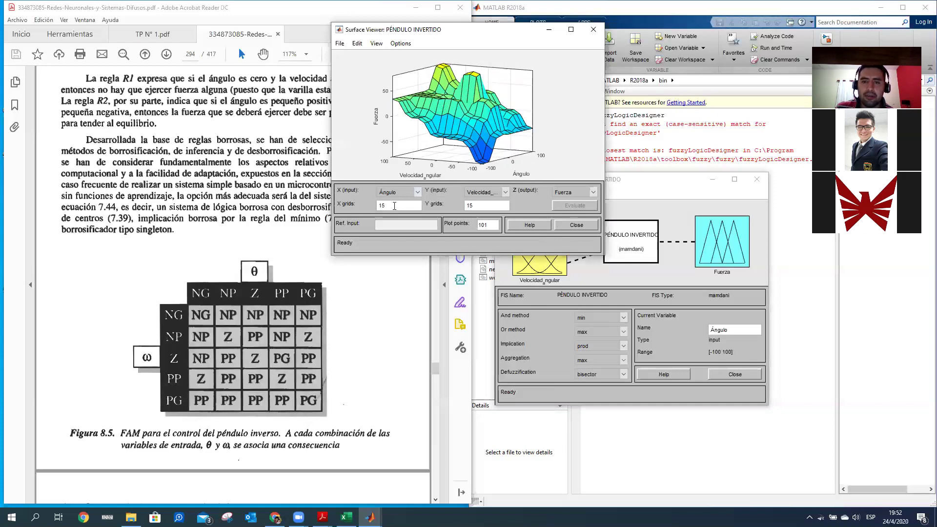
pyautogui.click(418, 192)
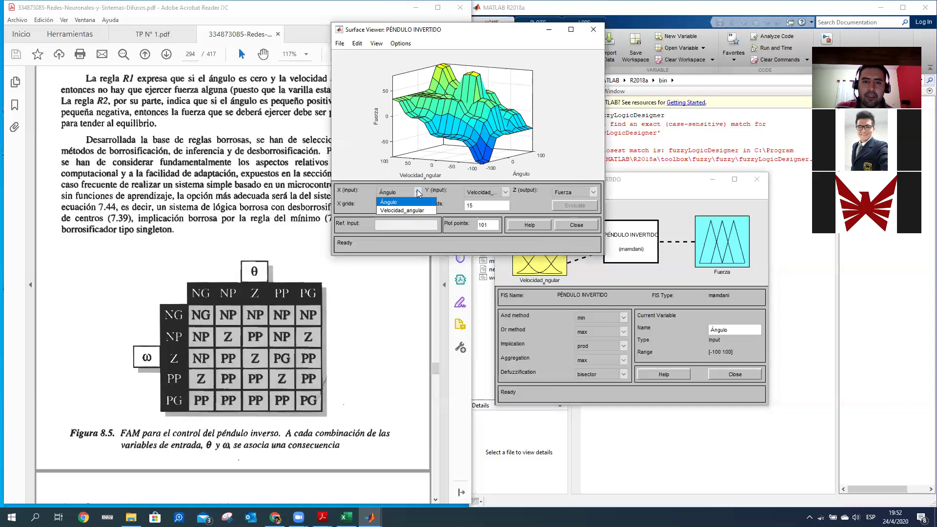
pyautogui.click(418, 192)
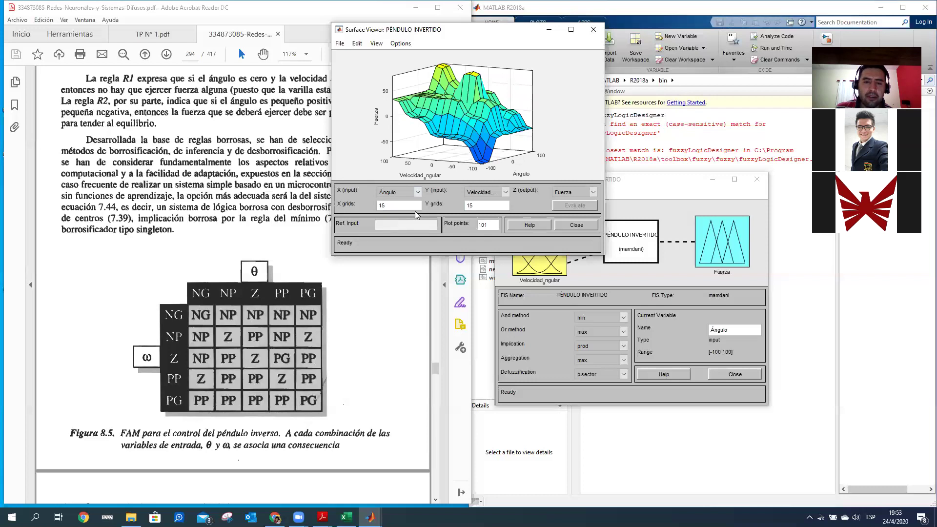
pyautogui.click(376, 43)
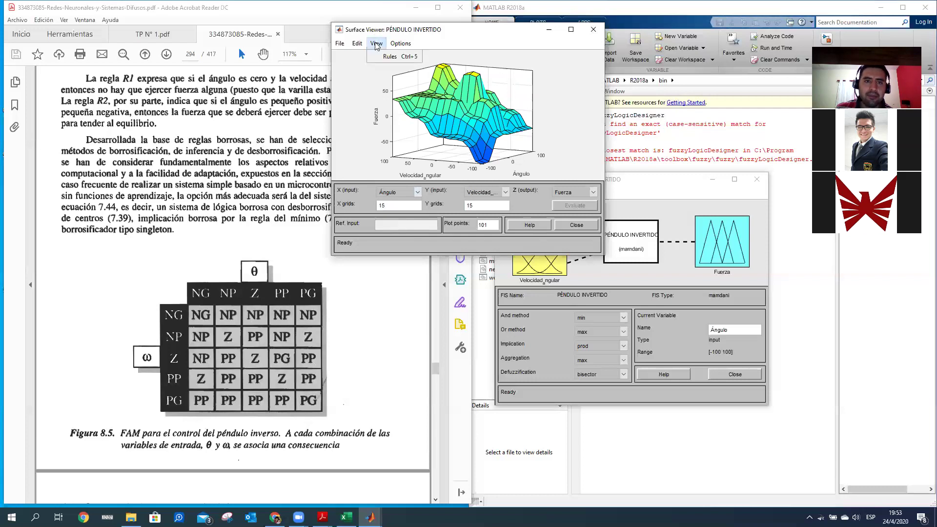
pyautogui.moveTo(402, 45)
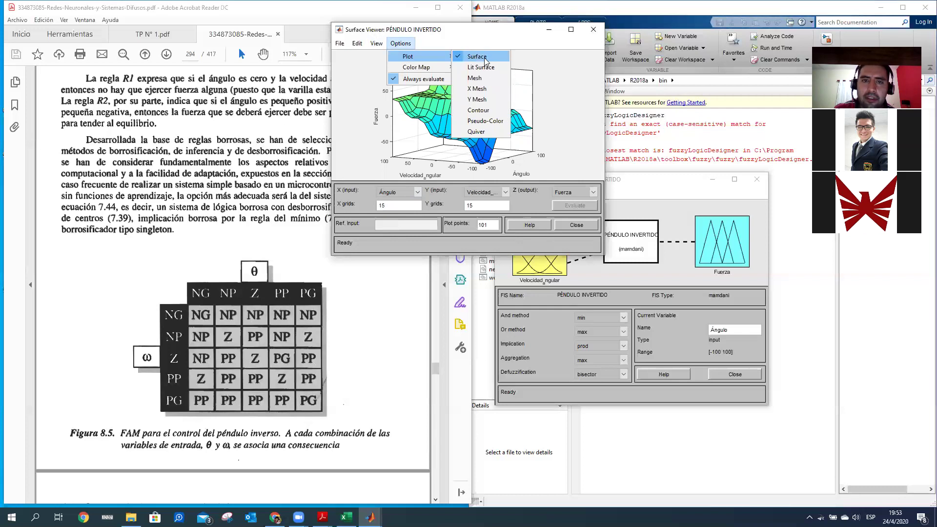
pyautogui.click(358, 44)
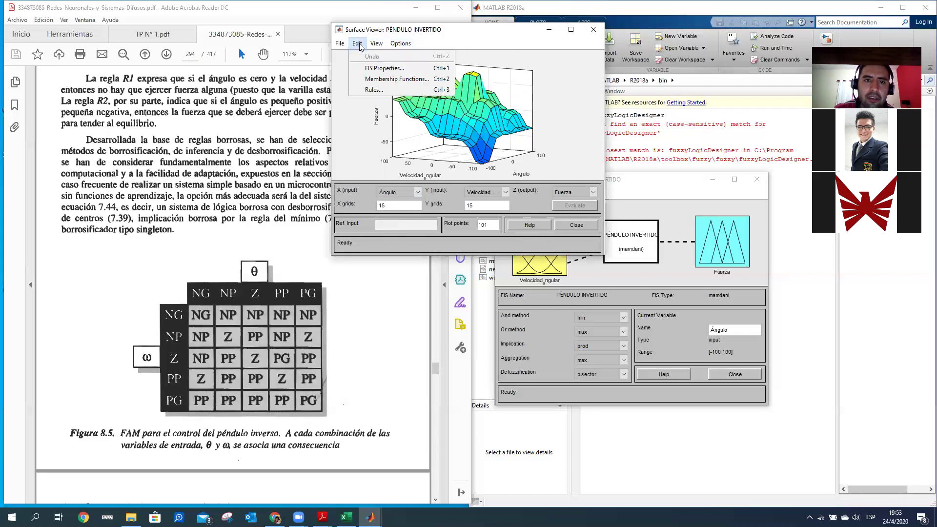
pyautogui.click(384, 156)
# Set the surface plot's number of X grids for Ángulo to 3.
pyautogui.doubleClick(396, 206)
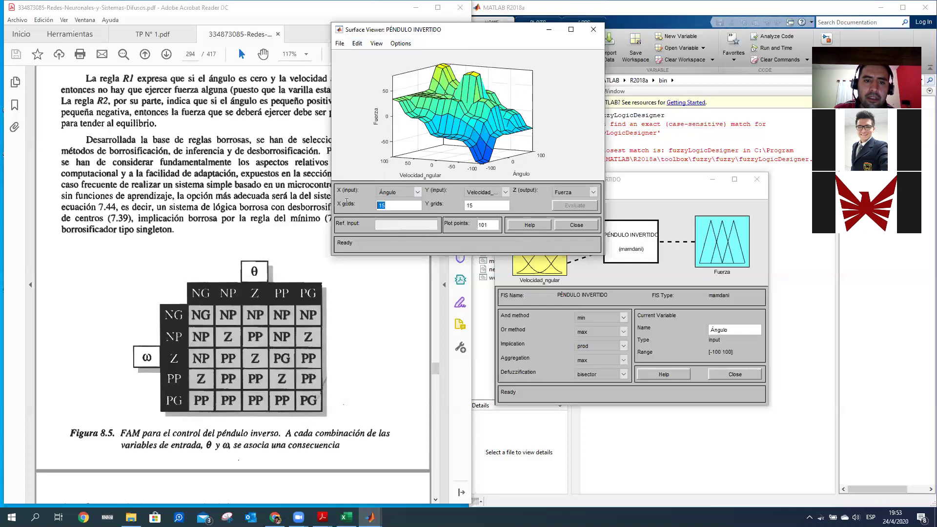
pyautogui.write('0')
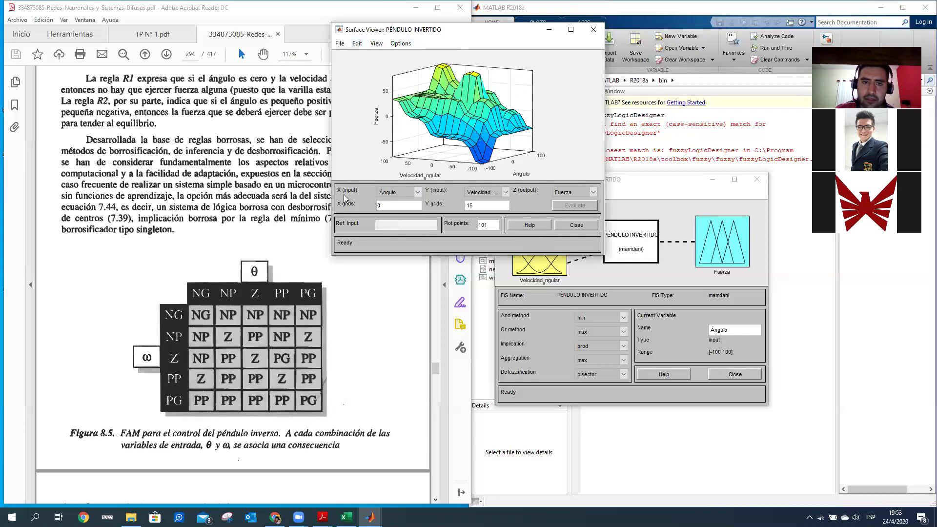
pyautogui.press('BackSpace')
pyautogui.write('3')
pyautogui.press('Return')
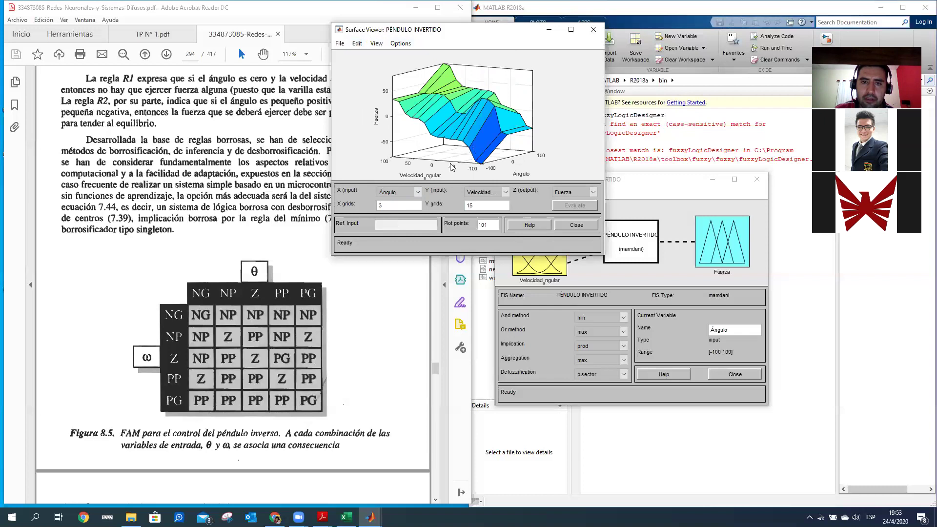
# View the control surface from another angle and set the number of X grids for Ángulo to 15.
pyautogui.moveTo(434, 135)
pyautogui.mouseDown()
pyautogui.moveTo(396, 146)
pyautogui.moveTo(453, 124)
pyautogui.moveTo(543, 124)
pyautogui.moveTo(465, 150)
pyautogui.moveTo(423, 141)
pyautogui.mouseUp()
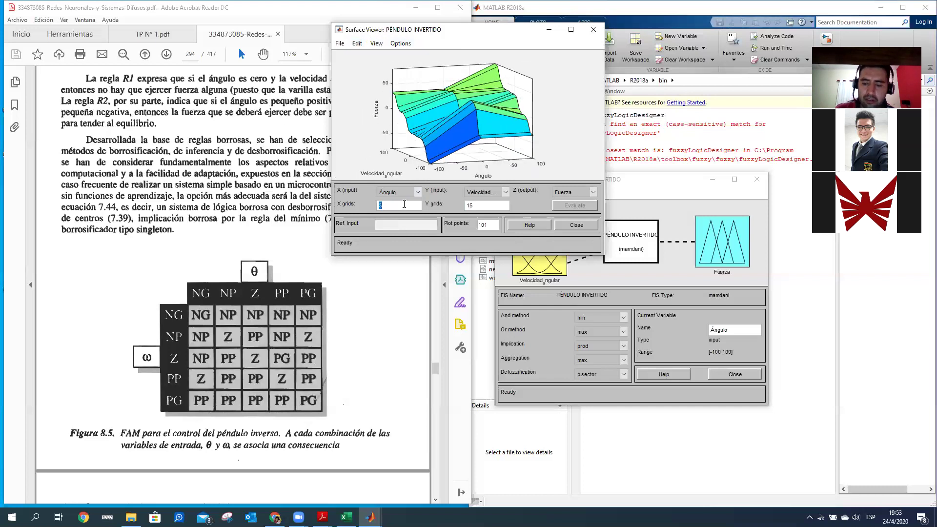
pyautogui.write('15')
pyautogui.press('Return')
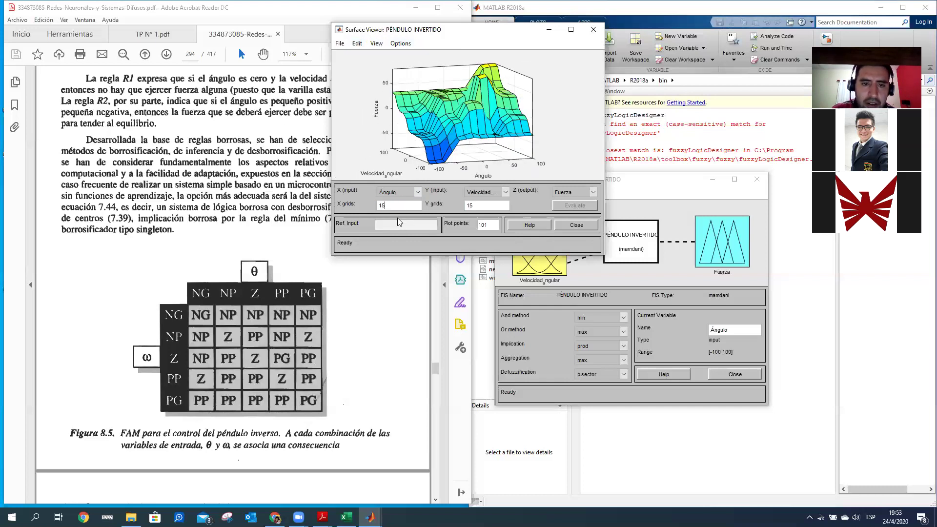
# Set the Surface Viewer's Y input to none to plot Fuerza against Ángulo alone.
pyautogui.click(505, 194)
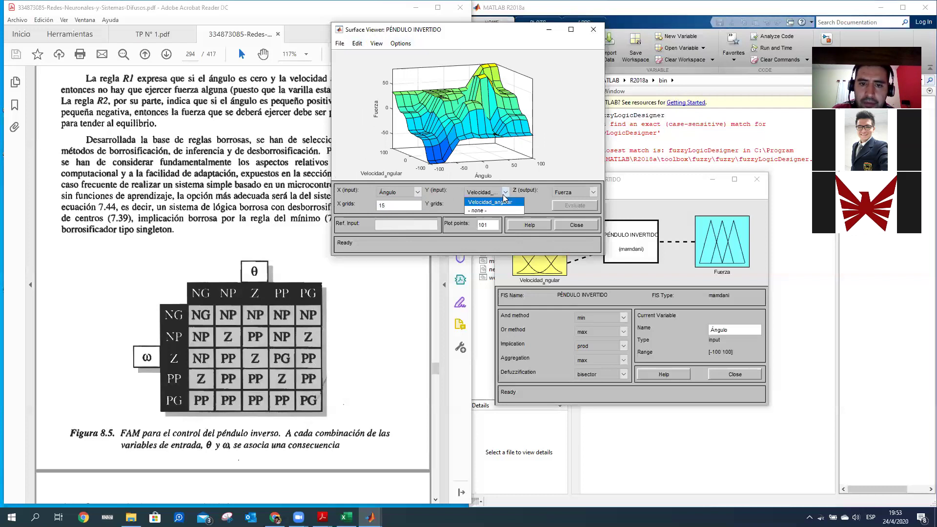
pyautogui.click(417, 192)
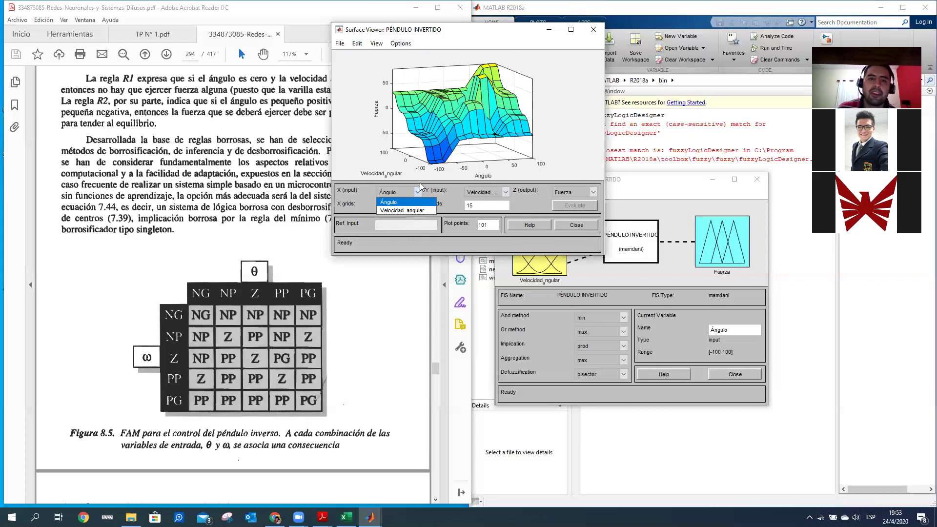
pyautogui.click(503, 193)
pyautogui.click(502, 191)
pyautogui.click(496, 210)
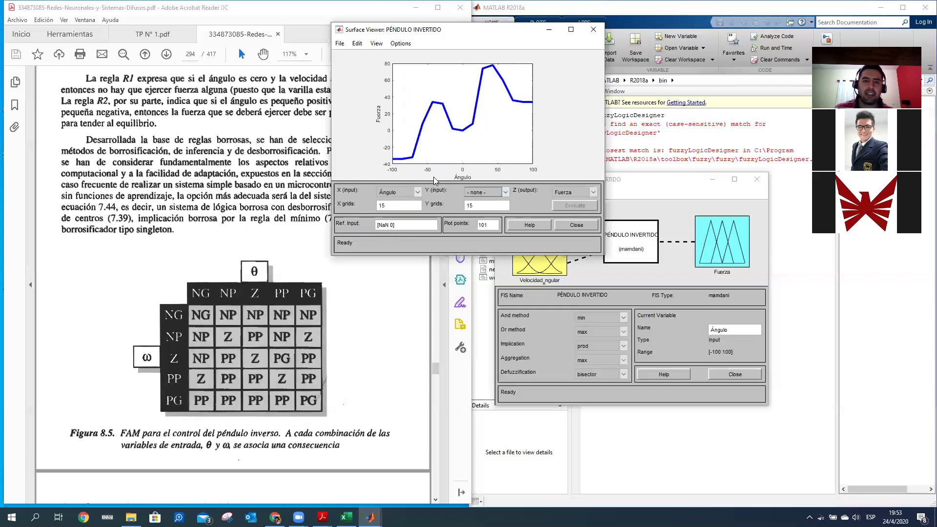
# Plot Fuerza against Velocidad_angular alone, select Ángulo as the Y input, and close the Surface Viewer.
pyautogui.click(419, 192)
pyautogui.click(390, 212)
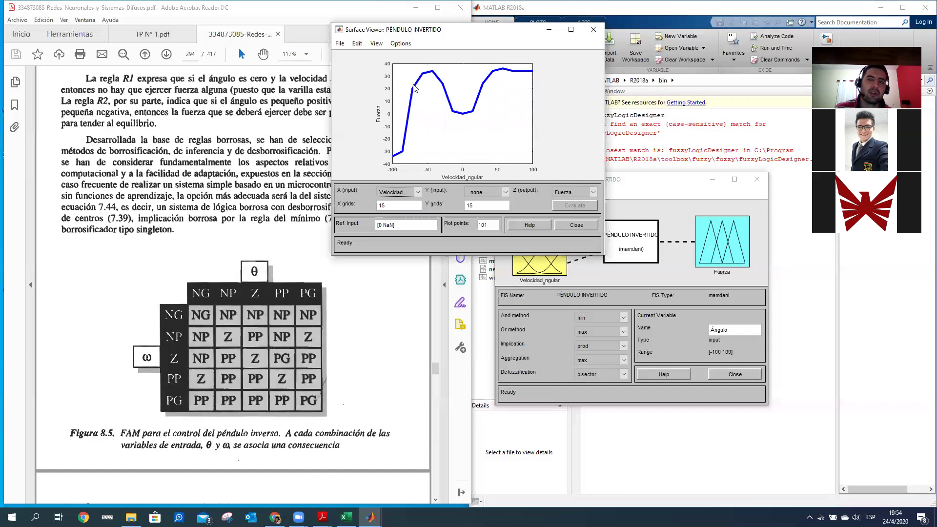
pyautogui.click(505, 192)
pyautogui.click(501, 202)
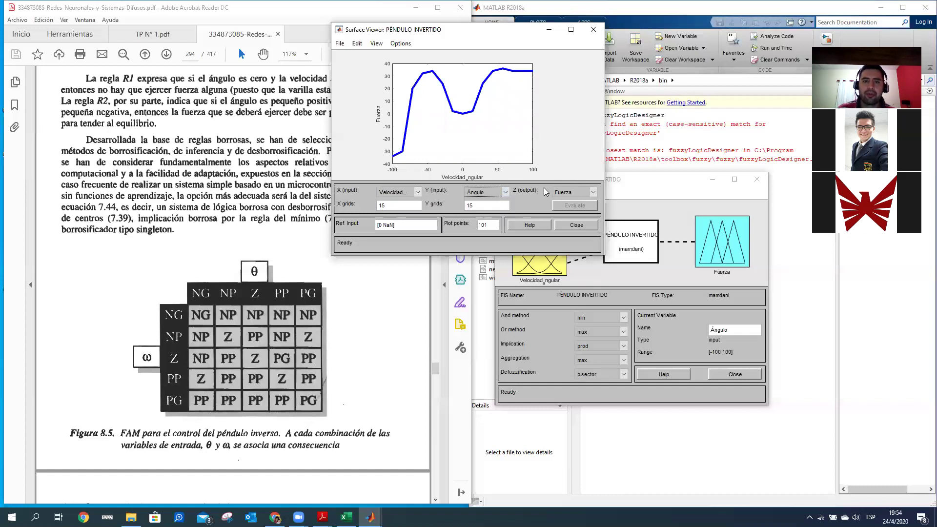
pyautogui.click(596, 32)
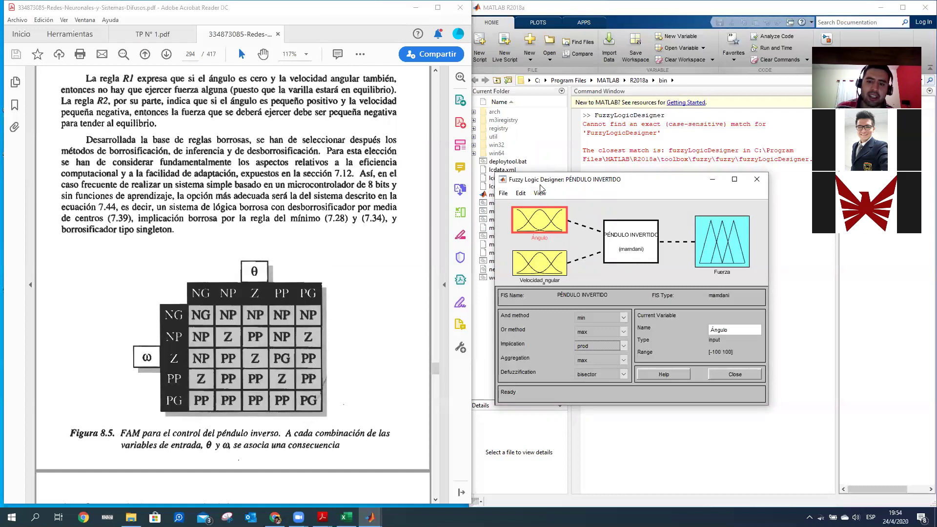
# Set the implication method to min and the defuzzification method to centroid.
pyautogui.click(620, 348)
pyautogui.click(608, 351)
pyautogui.click(612, 345)
pyautogui.click(612, 354)
pyautogui.click(613, 374)
pyautogui.click(613, 385)
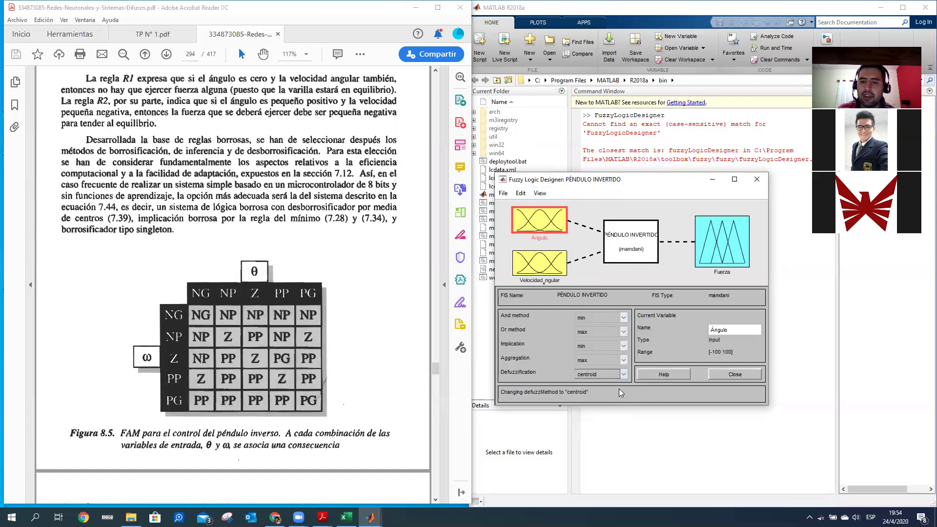
# Open the Rule Viewer and enlarge it to fit all 25 rules and the aggregated Fuerza output.
pyautogui.click(537, 193)
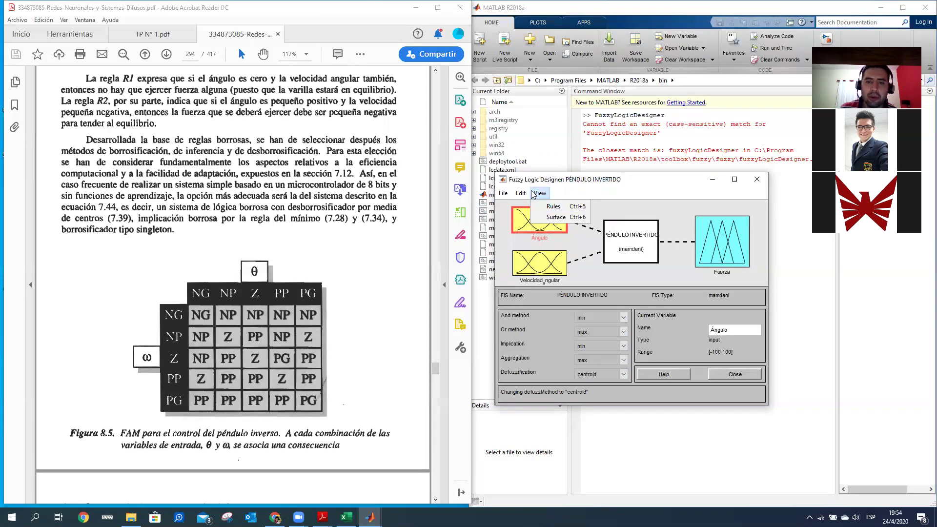
pyautogui.moveTo(526, 195)
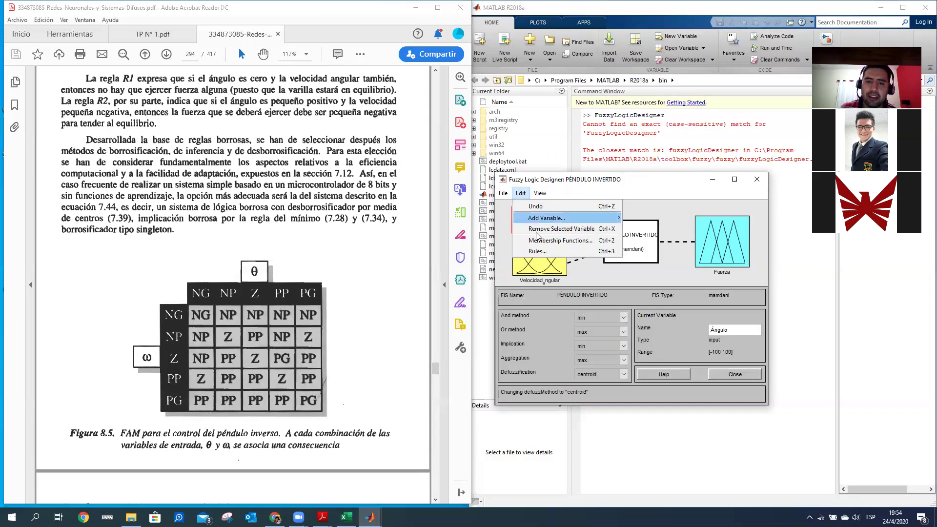
pyautogui.click(540, 189)
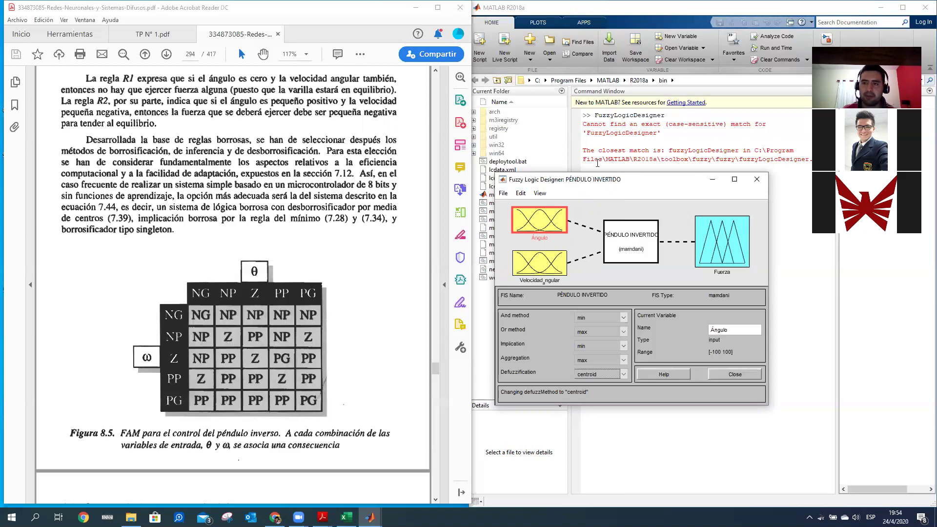
pyautogui.hotkey('ctrl', '5')
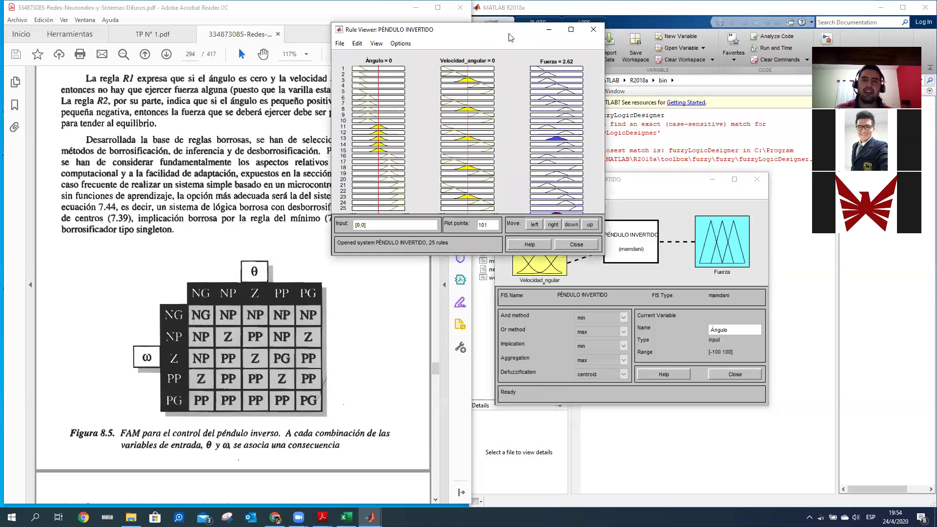
pyautogui.moveTo(519, 43); pyautogui.dragTo(669, 55)
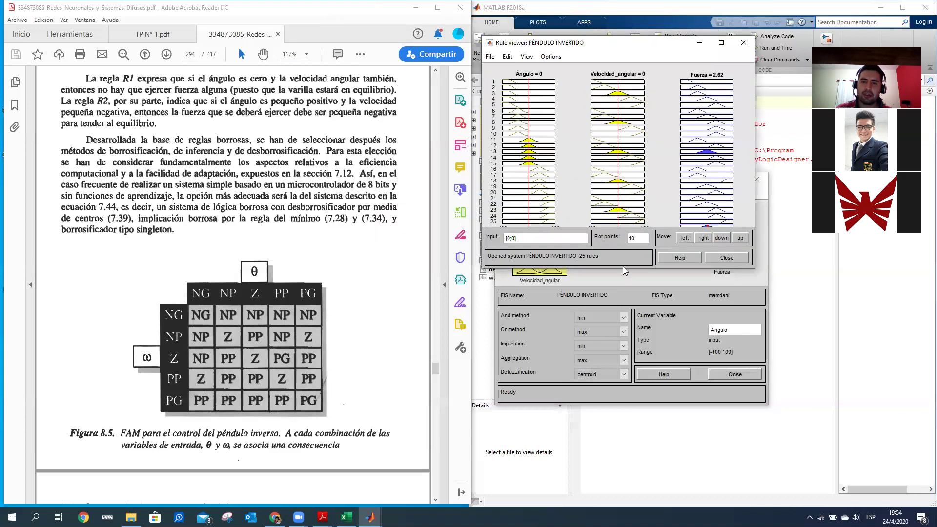
pyautogui.moveTo(620, 270); pyautogui.dragTo(623, 434)
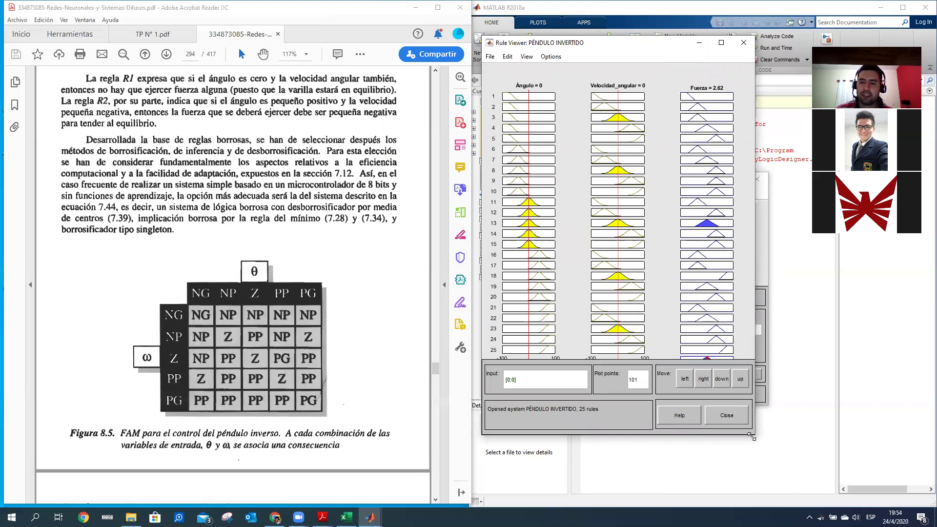
pyautogui.moveTo(752, 436); pyautogui.dragTo(816, 503)
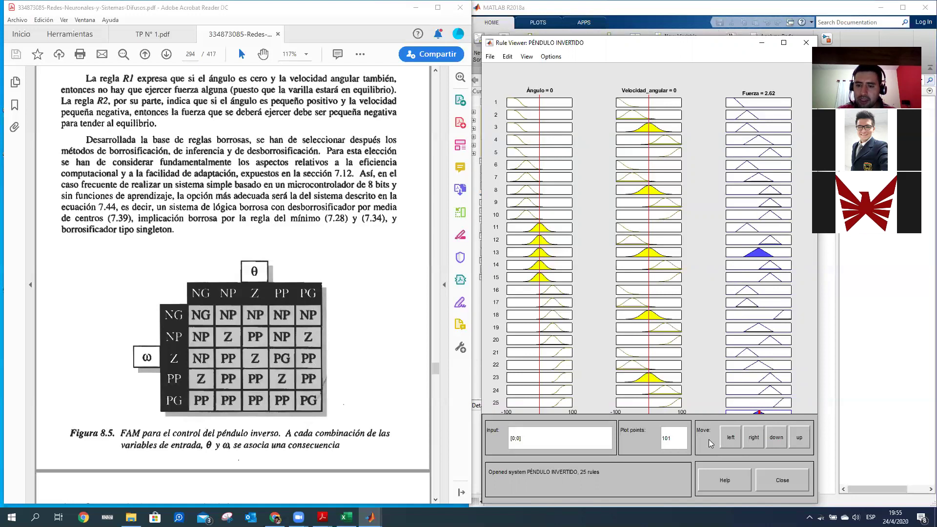
pyautogui.click(777, 442)
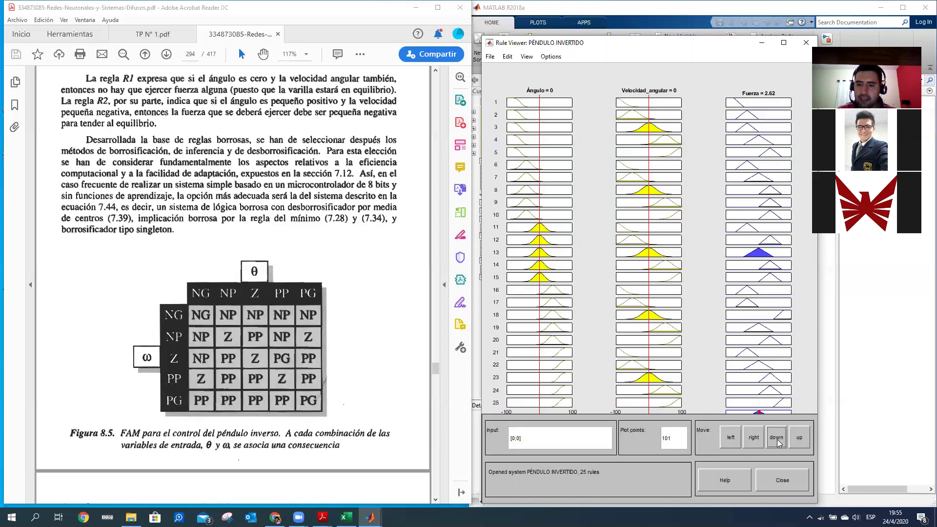
pyautogui.click(797, 437)
pyautogui.click(777, 440)
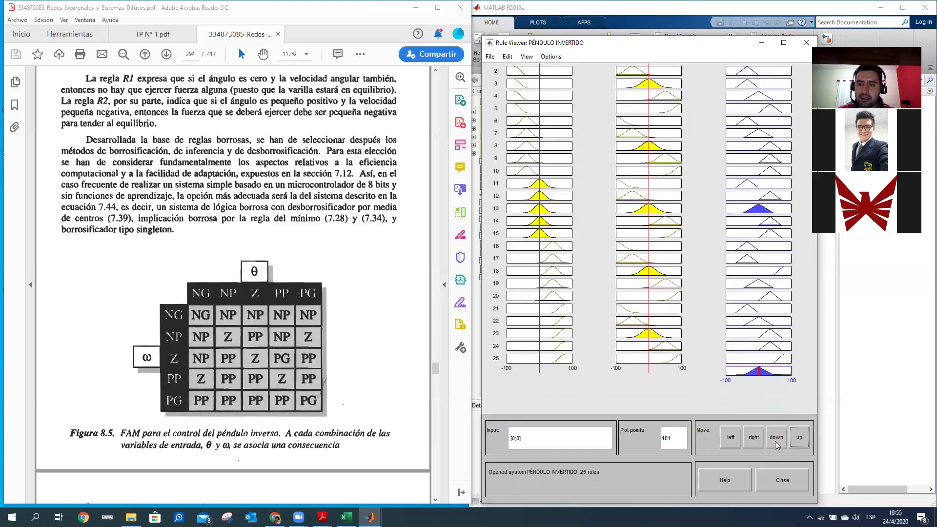
pyautogui.click(775, 442)
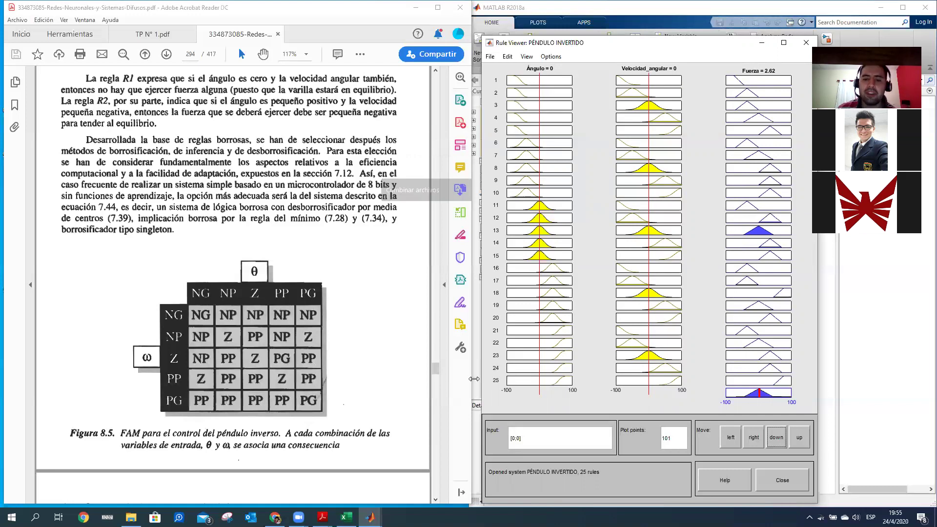
# Move the Ángulo input to about -56.3 and test Velocidad_angular at about 26.7 and -56.3 in the rule plots.
pyautogui.moveTo(539, 359); pyautogui.dragTo(521, 359)
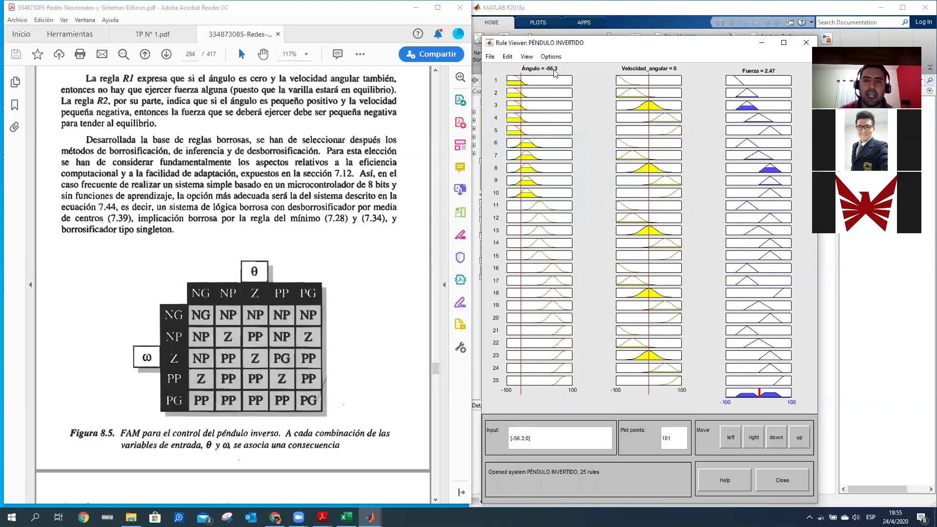
pyautogui.moveTo(650, 149); pyautogui.dragTo(659, 150)
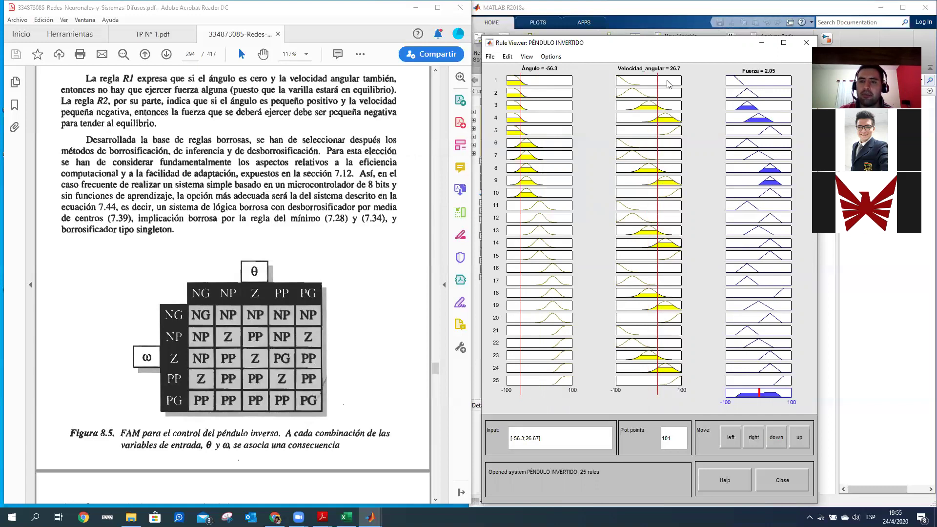
pyautogui.moveTo(631, 129); pyautogui.dragTo(631, 129)
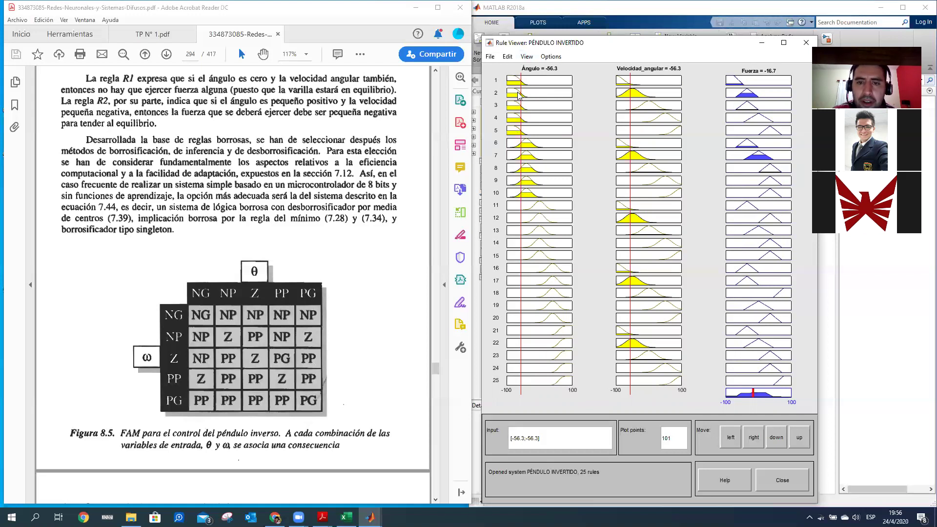
# Shift the Ángulo input to about -53.3 and Velocidad_angular to about -74.1, examining how the fired rules shape Fuerza.
pyautogui.moveTo(521, 101); pyautogui.dragTo(523, 102)
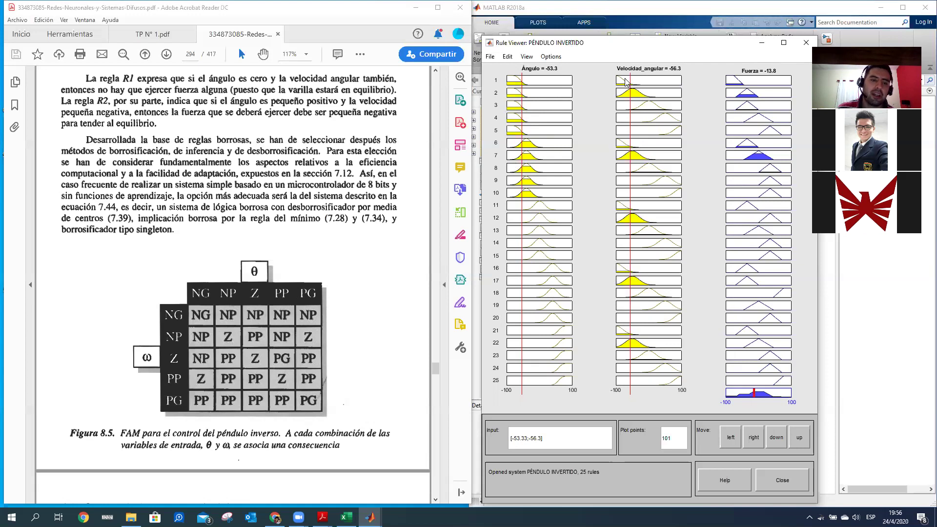
pyautogui.click(630, 107)
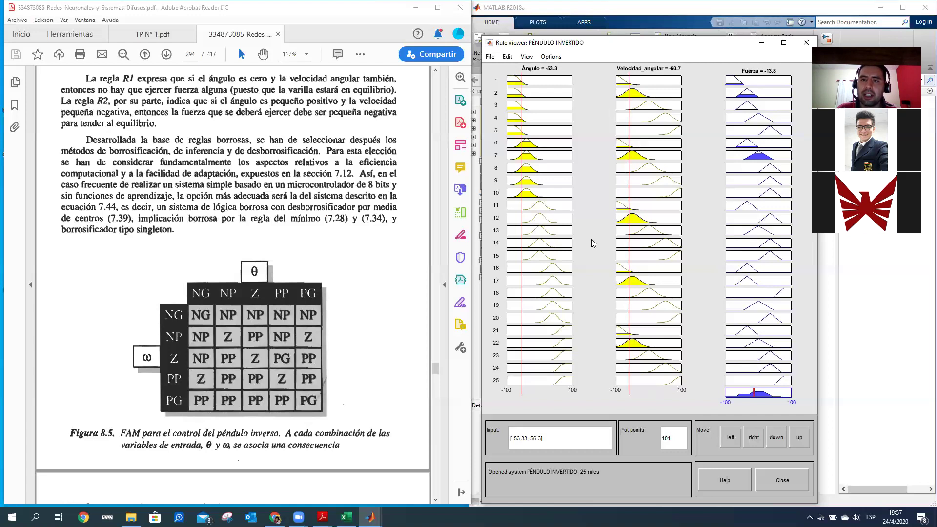
pyautogui.moveTo(630, 144); pyautogui.dragTo(625, 142)
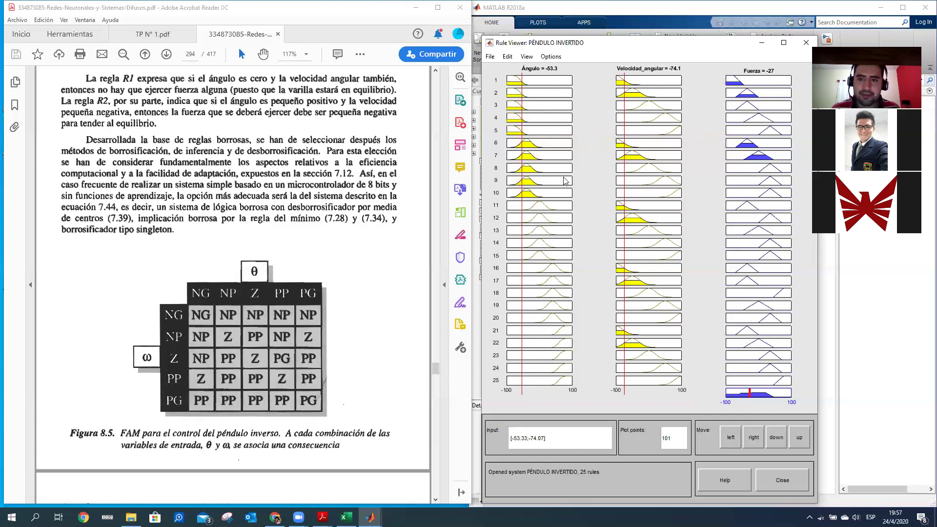
pyautogui.click(527, 57)
pyautogui.moveTo(545, 58)
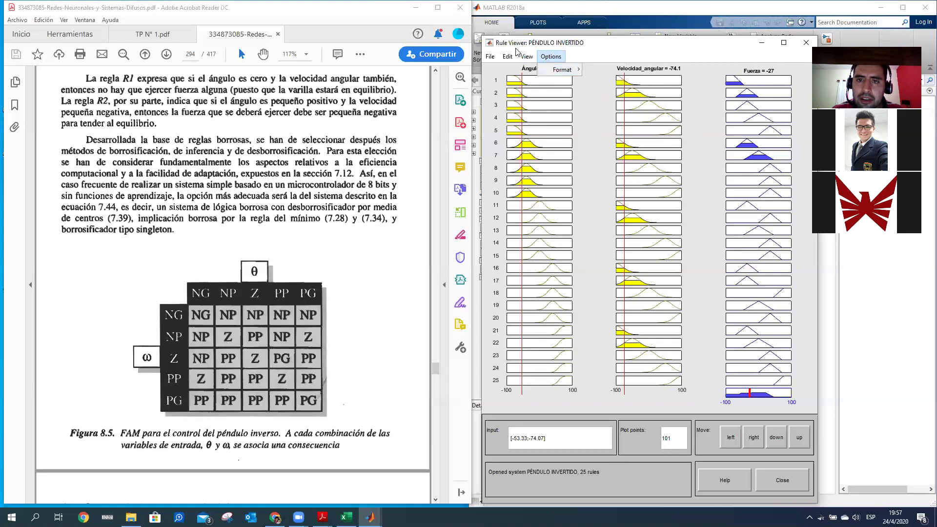
pyautogui.moveTo(509, 62)
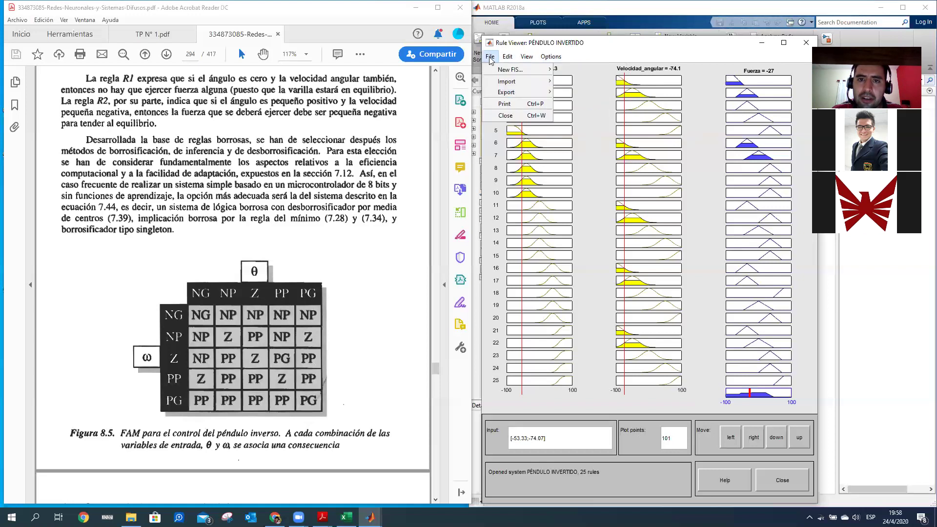
pyautogui.click(603, 163)
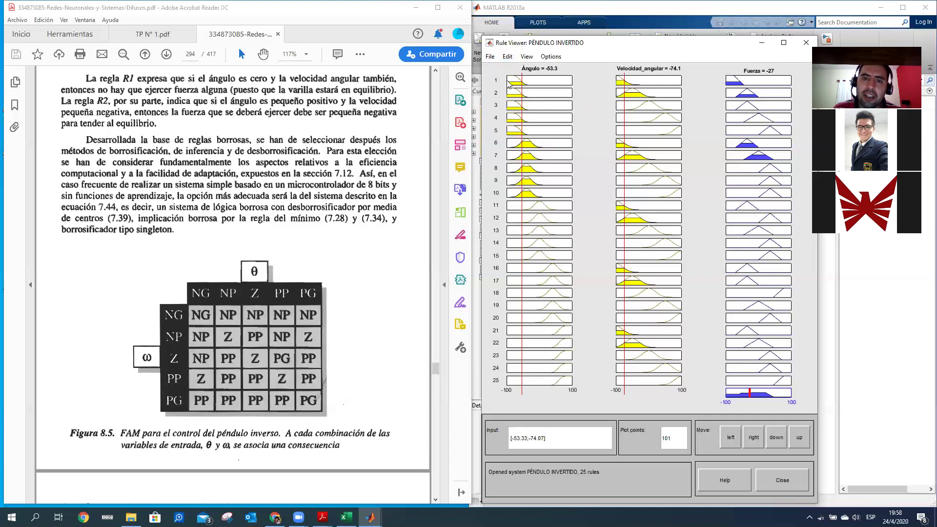
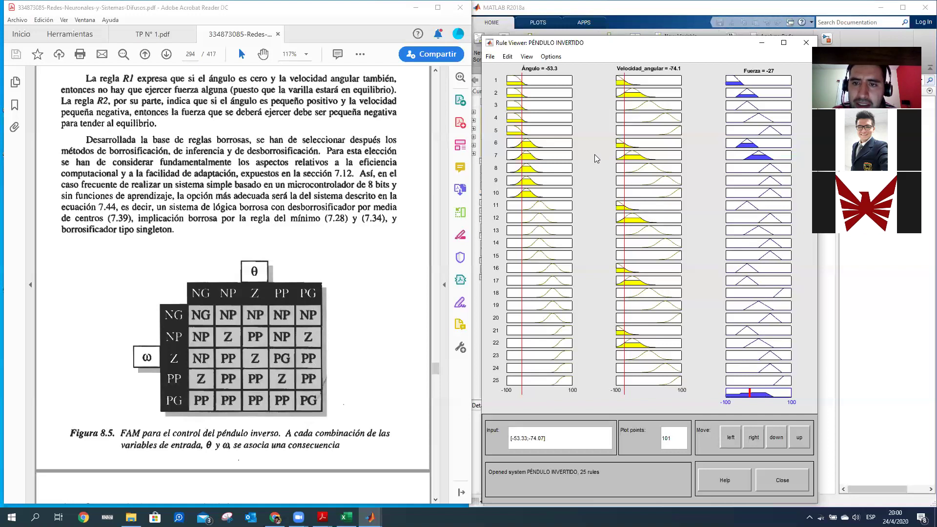
# Test Velocidad_angular at about -62.2, -4.44, 45.9 and 51.9 and compare the resulting Fuerza output.
pyautogui.moveTo(627, 168); pyautogui.dragTo(629, 167)
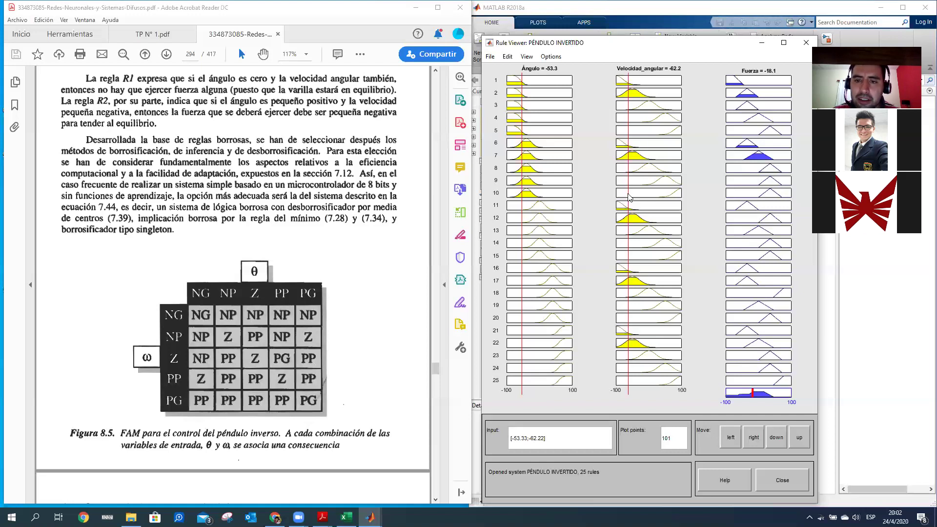
pyautogui.moveTo(643, 196); pyautogui.dragTo(649, 196)
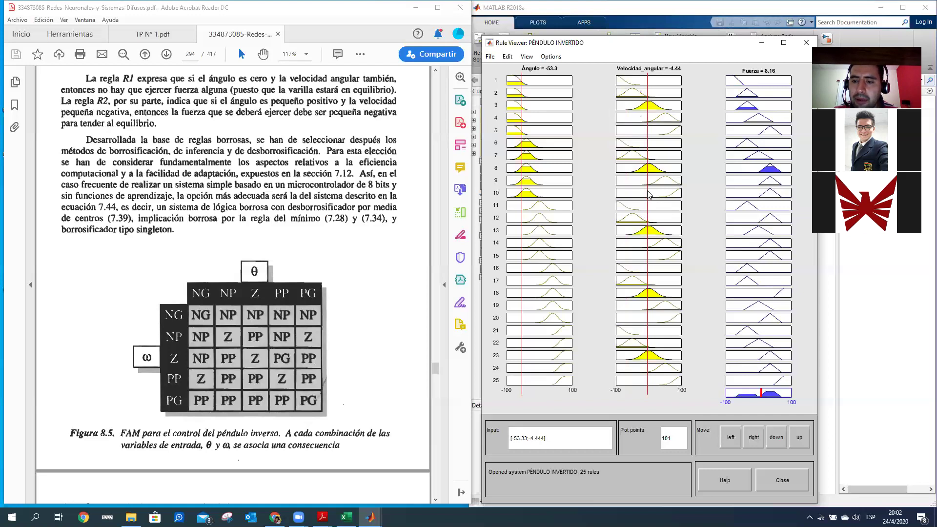
pyautogui.moveTo(649, 194); pyautogui.dragTo(666, 195)
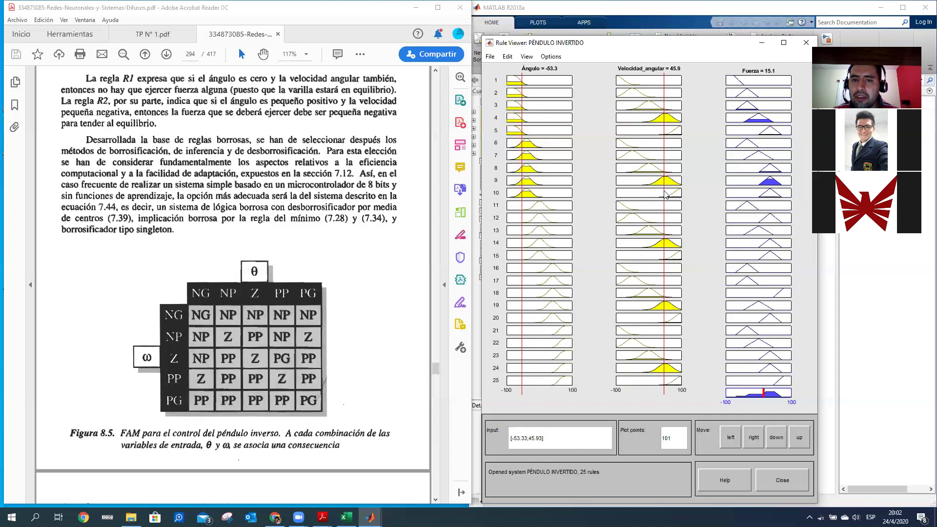
pyautogui.moveTo(665, 195); pyautogui.dragTo(667, 194)
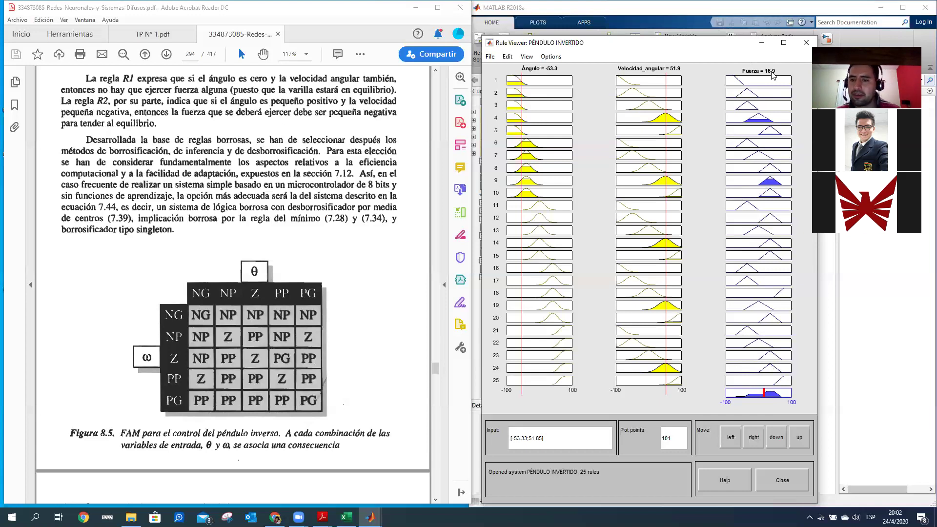
# Close the Rule Viewer and set the controller's defuzzification method to mom.
pyautogui.click(814, 43)
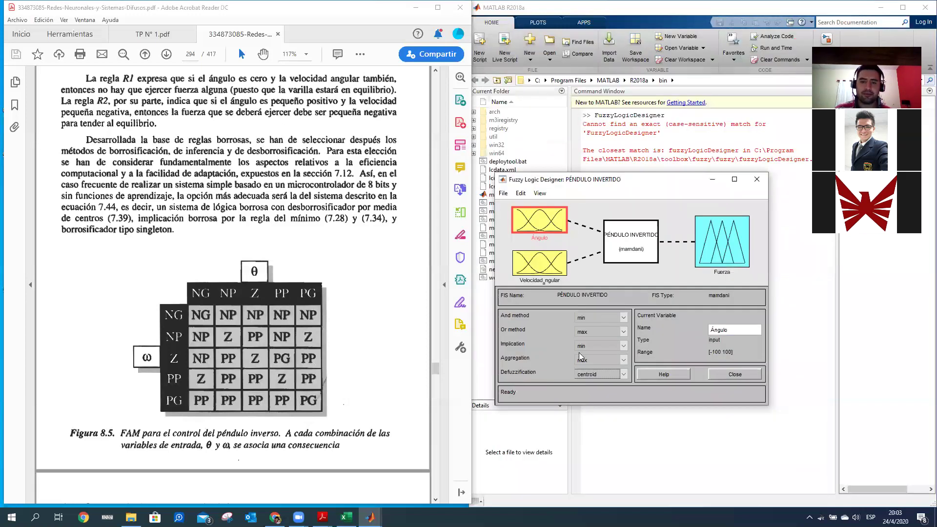
pyautogui.click(616, 374)
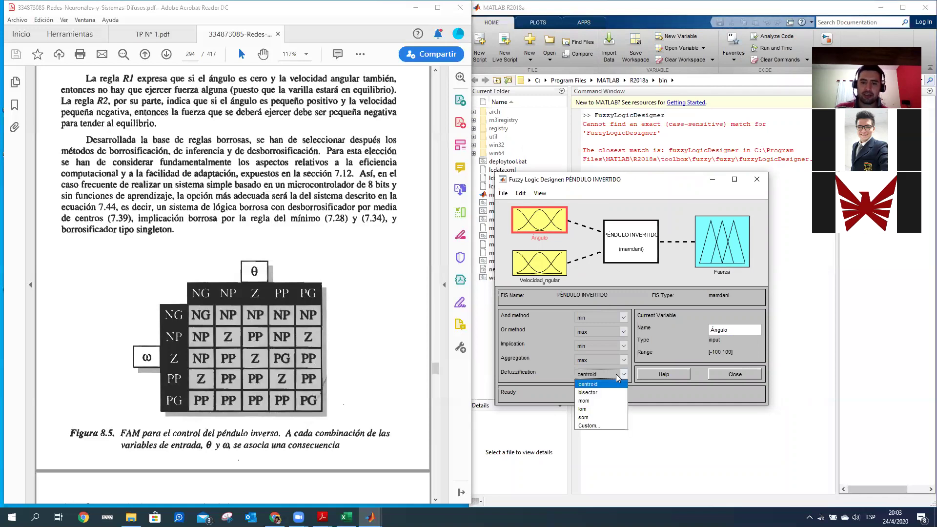
pyautogui.click(590, 401)
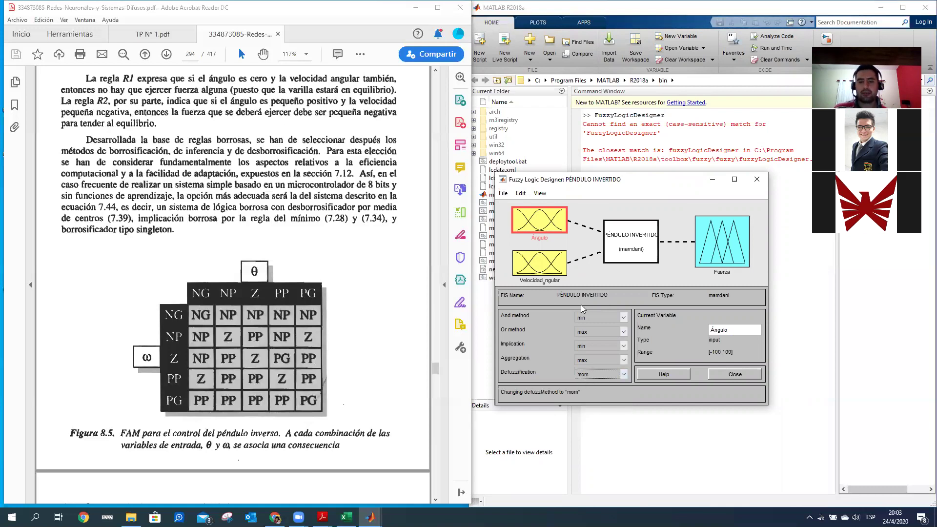
# Reopen the Rule Viewer beside the PDF and make it tall enough to fit all 25 rules and the aggregated output.
pyautogui.click(539, 194)
pyautogui.click(554, 206)
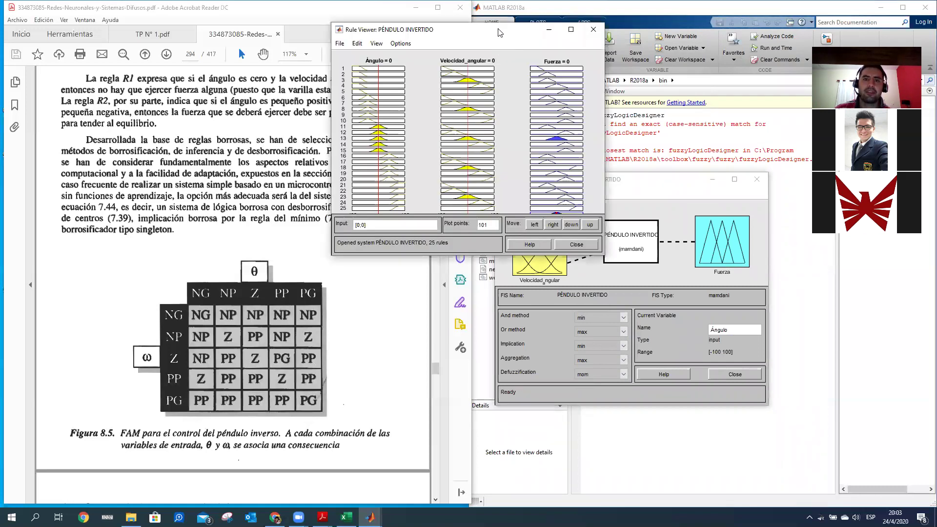
pyautogui.moveTo(502, 36); pyautogui.dragTo(678, 34)
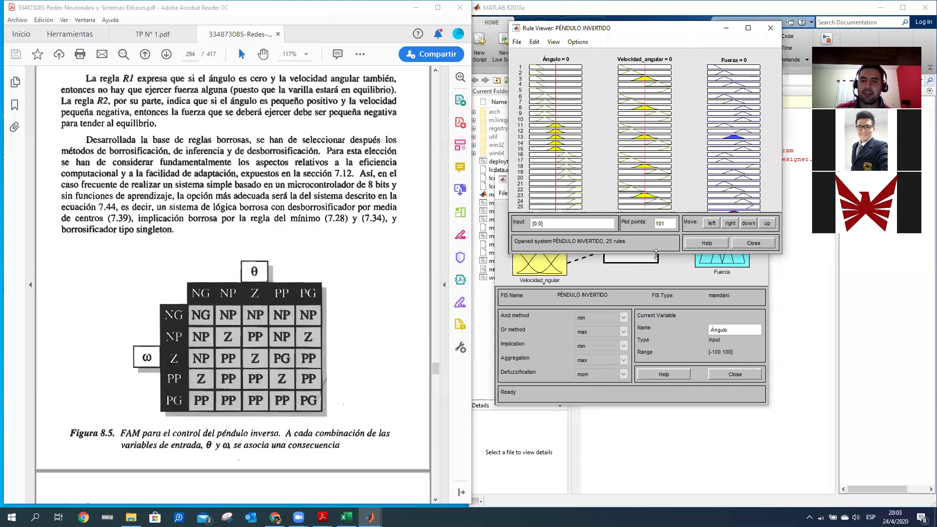
pyautogui.moveTo(656, 253); pyautogui.dragTo(656, 477)
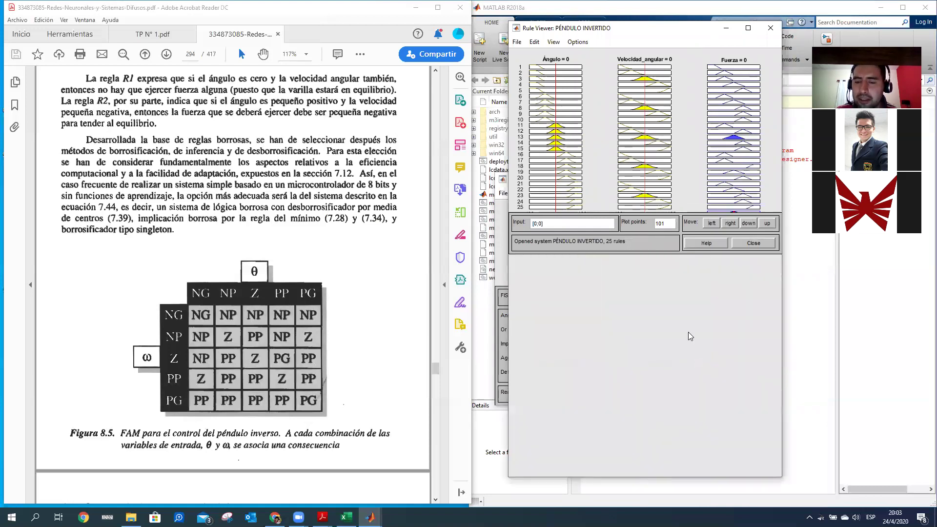
pyautogui.click(766, 411)
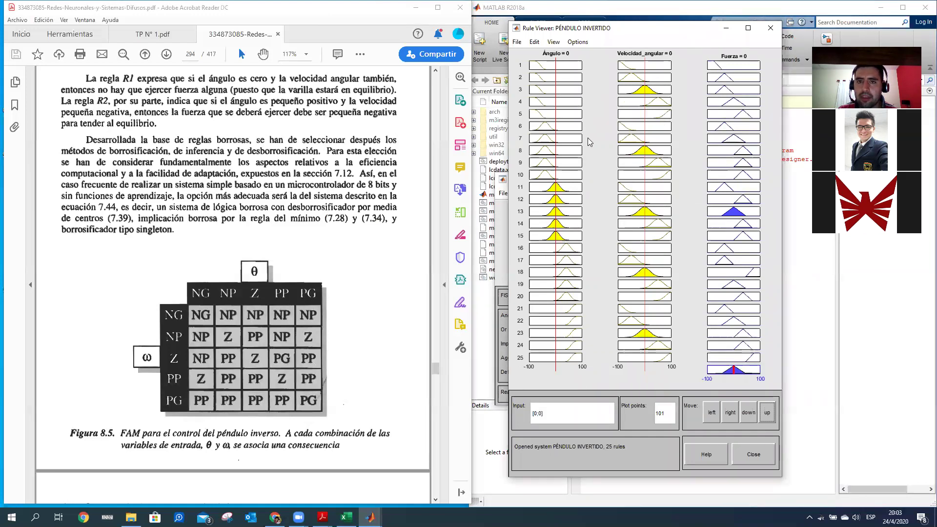
# Test Ángulo at about -53.2 and Velocidad_angular at about 48.2 to examine the Fuerza output under mom.
pyautogui.click(538, 65)
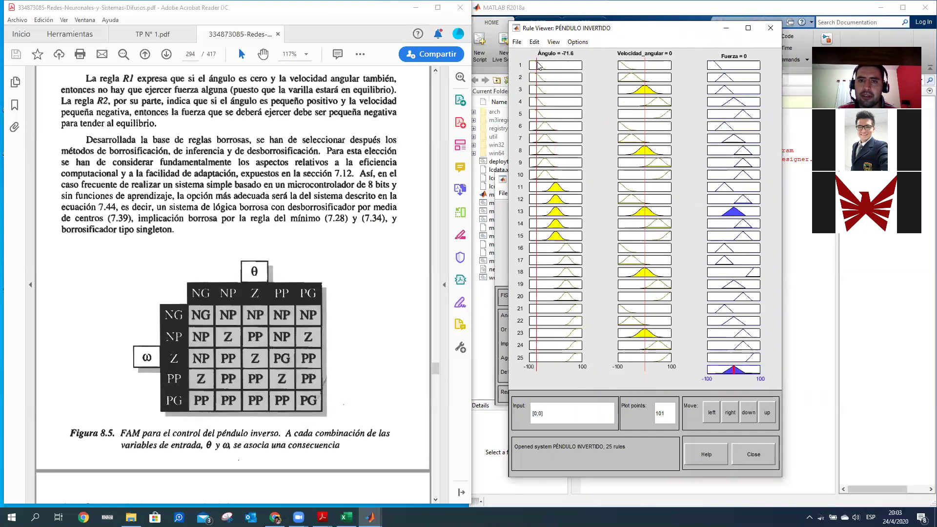
pyautogui.moveTo(538, 65); pyautogui.dragTo(542, 69)
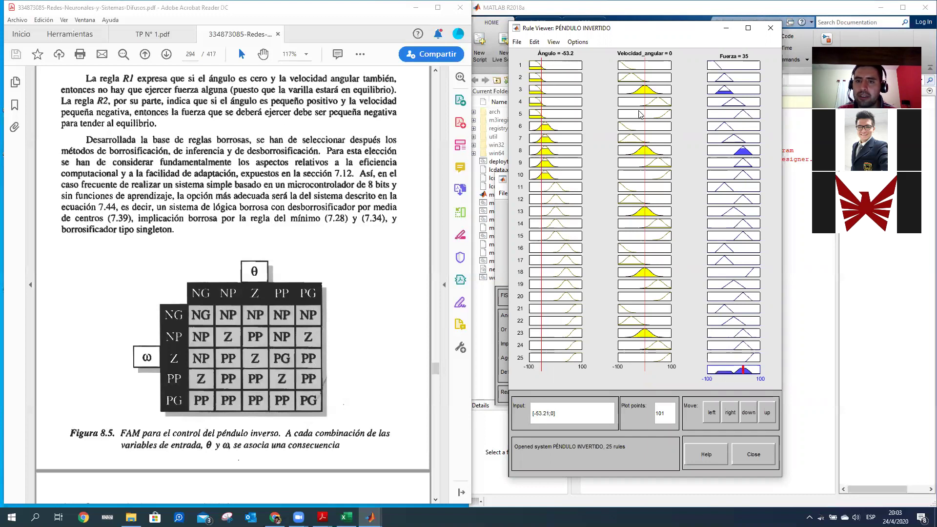
pyautogui.moveTo(655, 120); pyautogui.dragTo(659, 121)
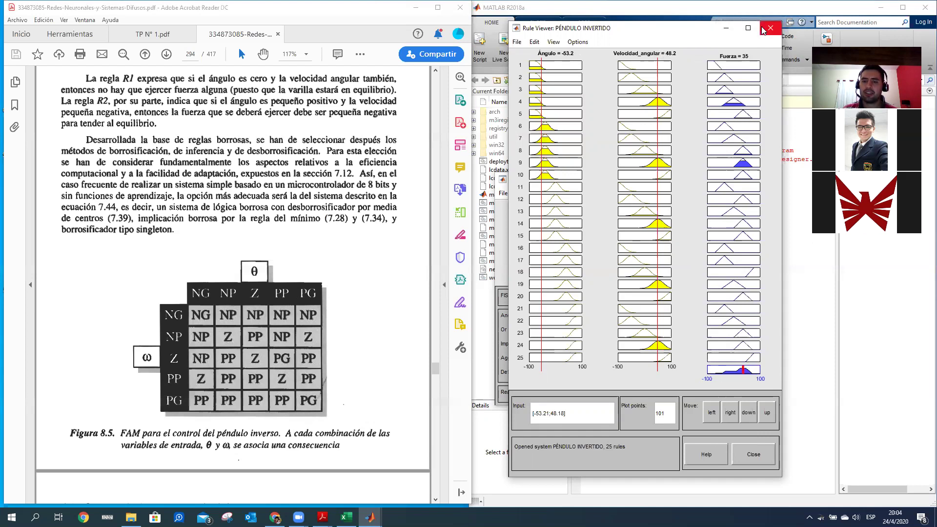
# Return to the FIS properties from the Rule Viewer and set the defuzzification method to som.
pyautogui.click(535, 42)
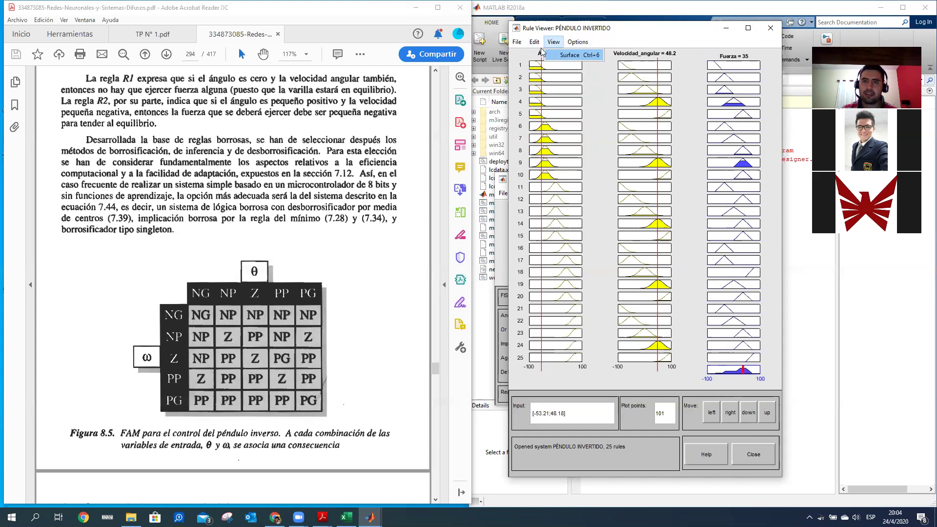
pyautogui.click(557, 67)
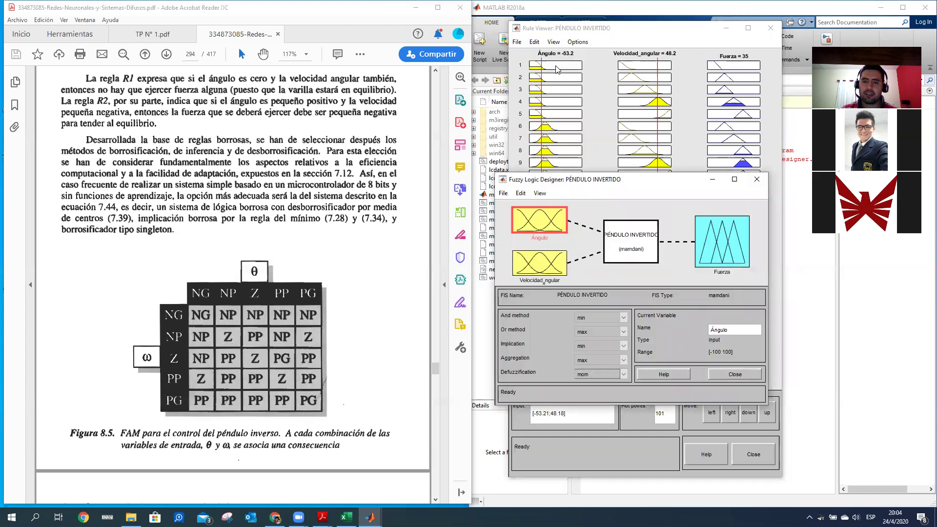
pyautogui.click(624, 374)
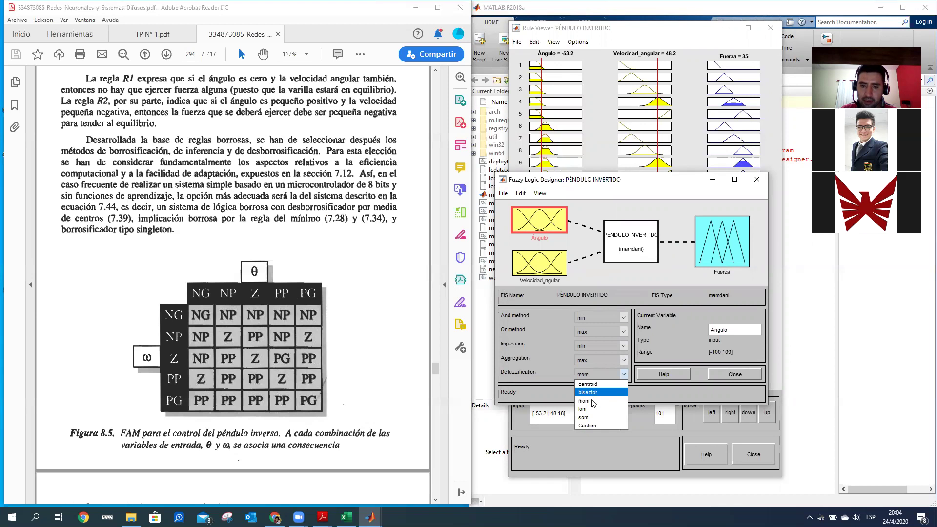
pyautogui.click(588, 418)
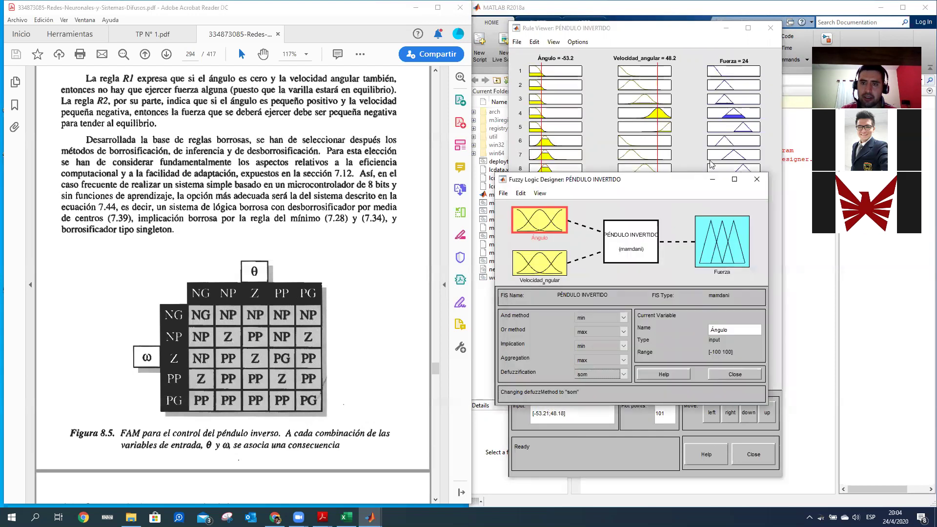
# Examine the rule plots and the Fuerza output under som, trying the Rule Viewer at full-screen size before restoring it.
pyautogui.click(687, 110)
pyautogui.click(767, 413)
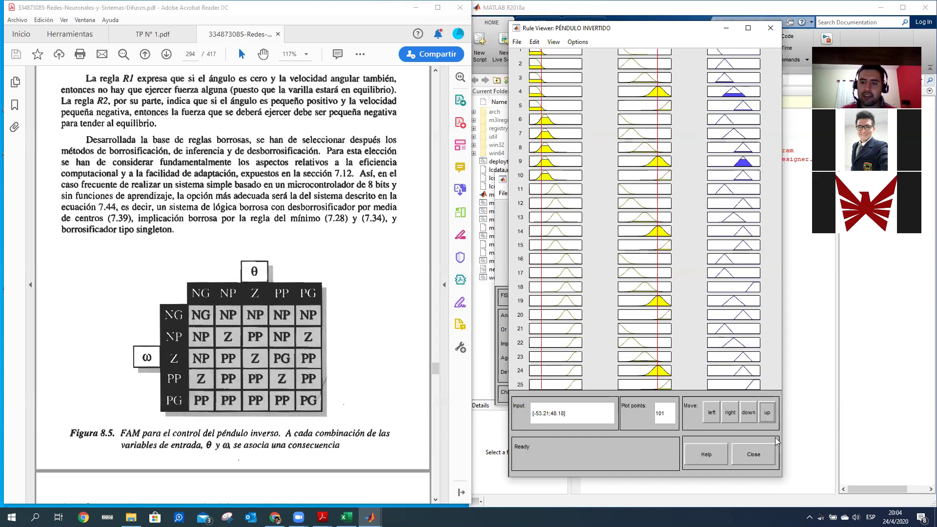
pyautogui.click(748, 27)
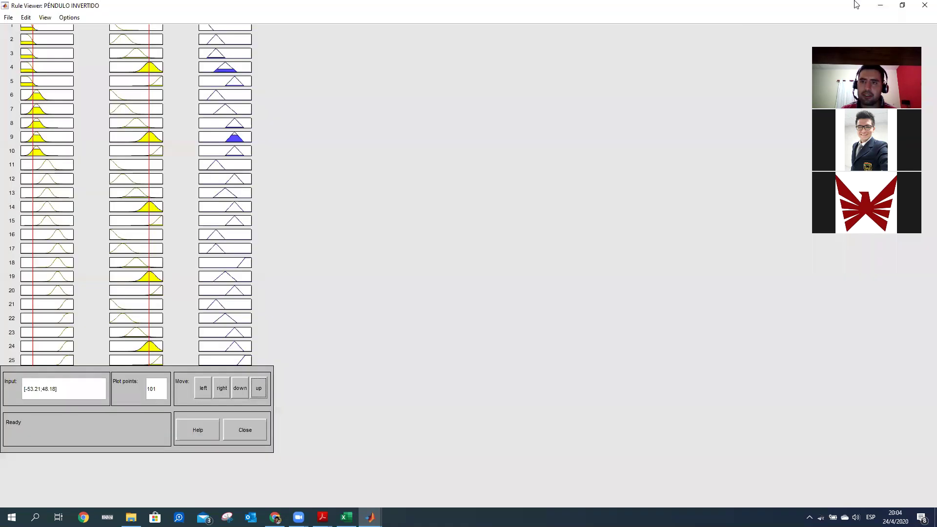
pyautogui.click(902, 5)
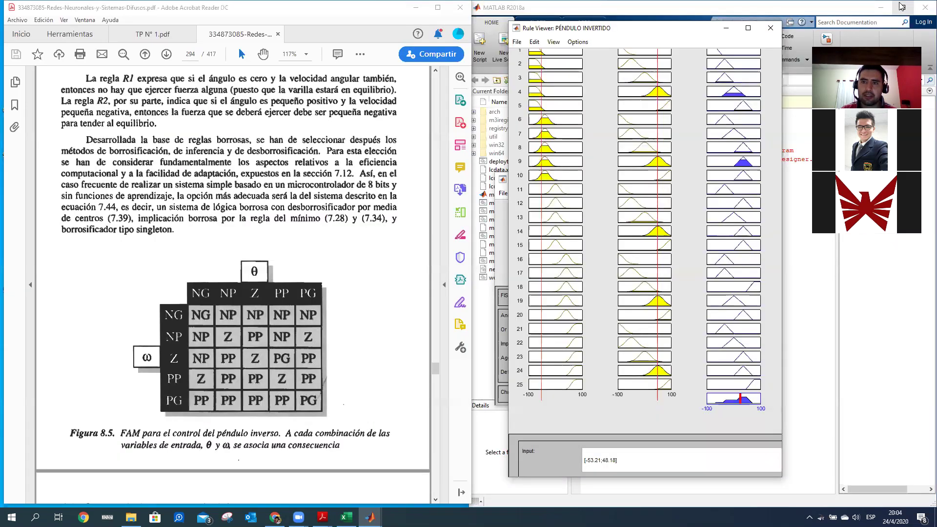
pyautogui.click(748, 28)
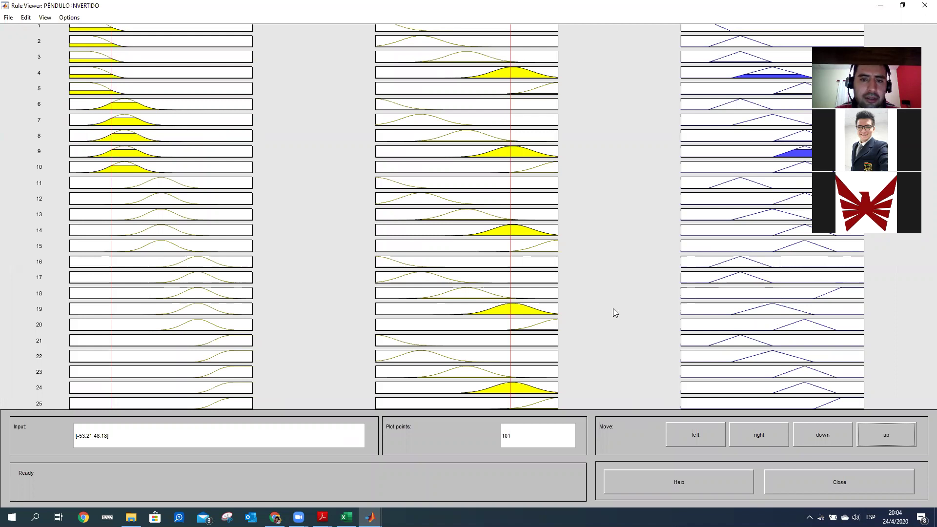
pyautogui.click(820, 434)
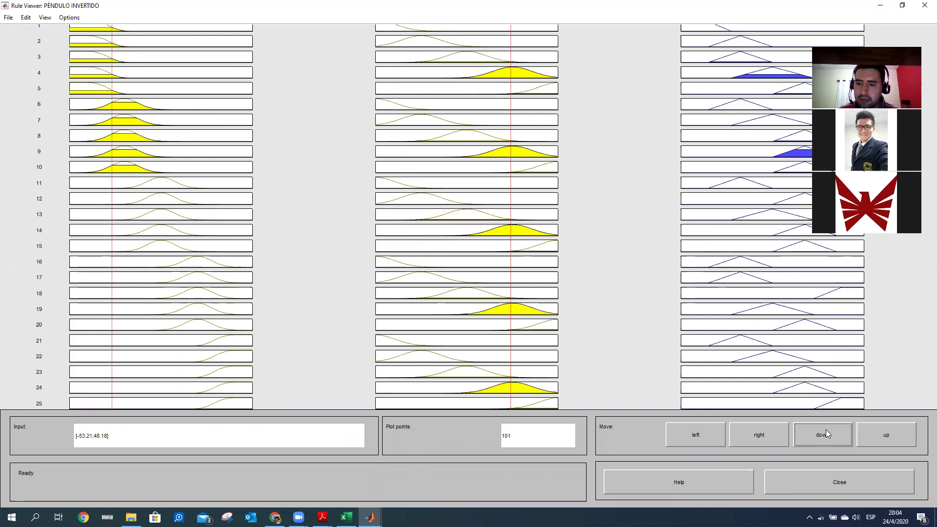
pyautogui.click(885, 435)
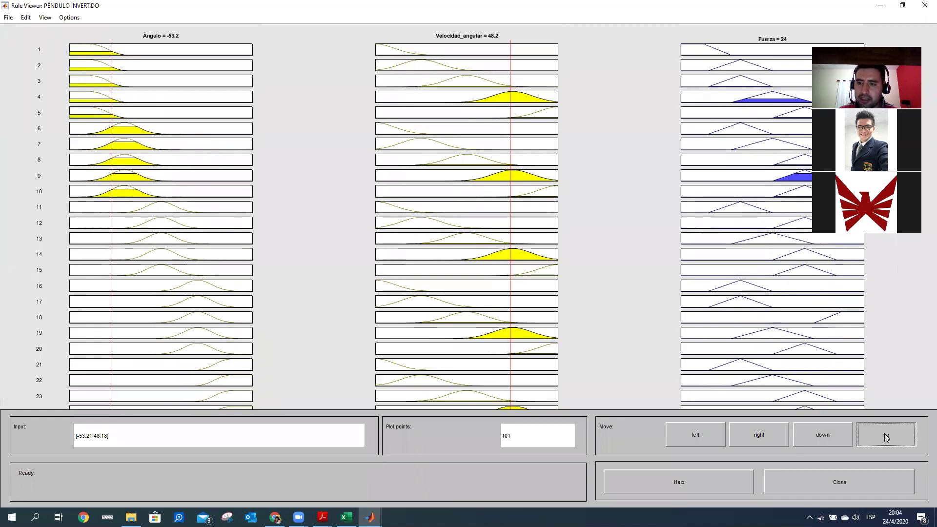
pyautogui.click(902, 5)
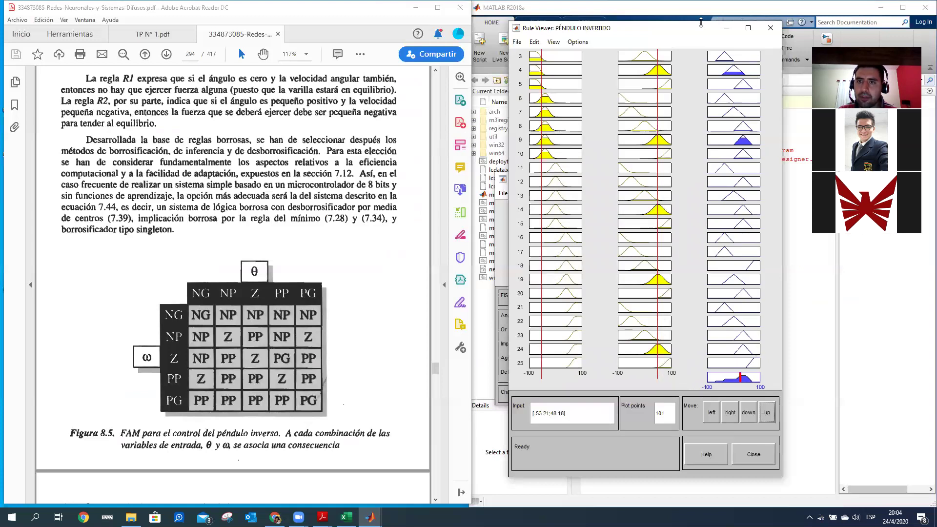
# Make the Rule Viewer window taller and shift its plots to reveal the first rules and the Fuerza value.
pyautogui.moveTo(701, 23); pyautogui.dragTo(701, 1)
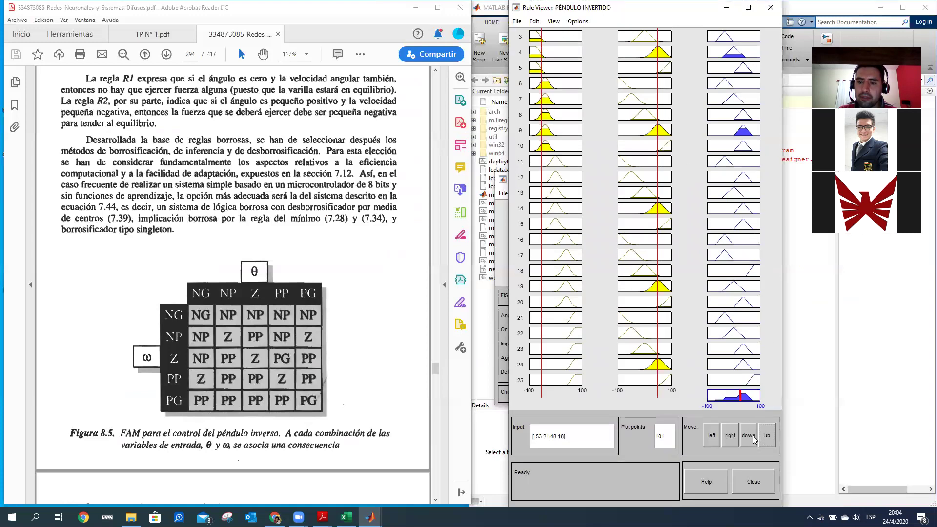
pyautogui.click(753, 438)
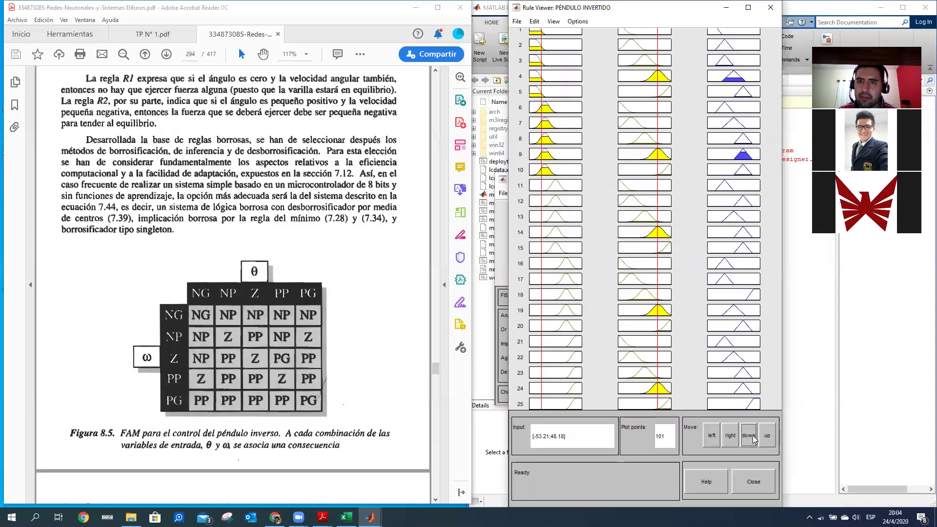
pyautogui.click(754, 439)
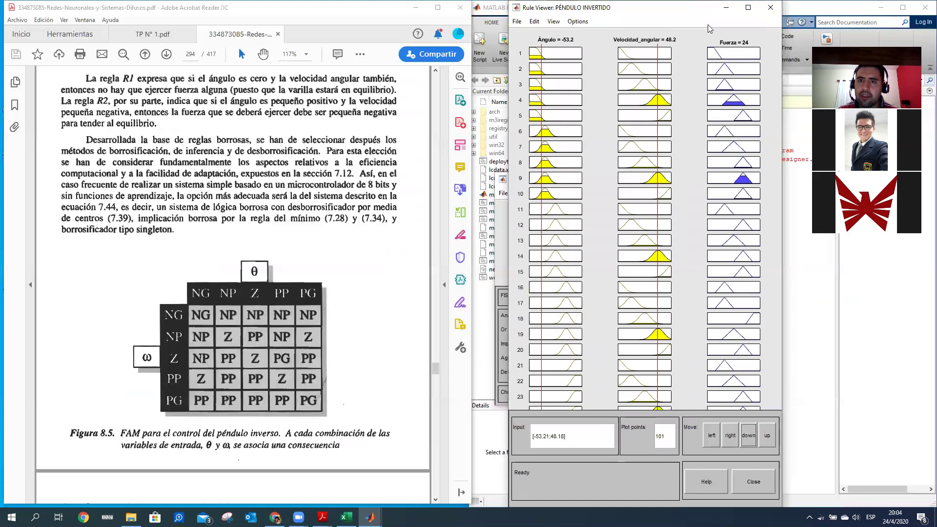
# Return to the FIS properties and set the defuzzification method to bisector.
pyautogui.click(554, 23)
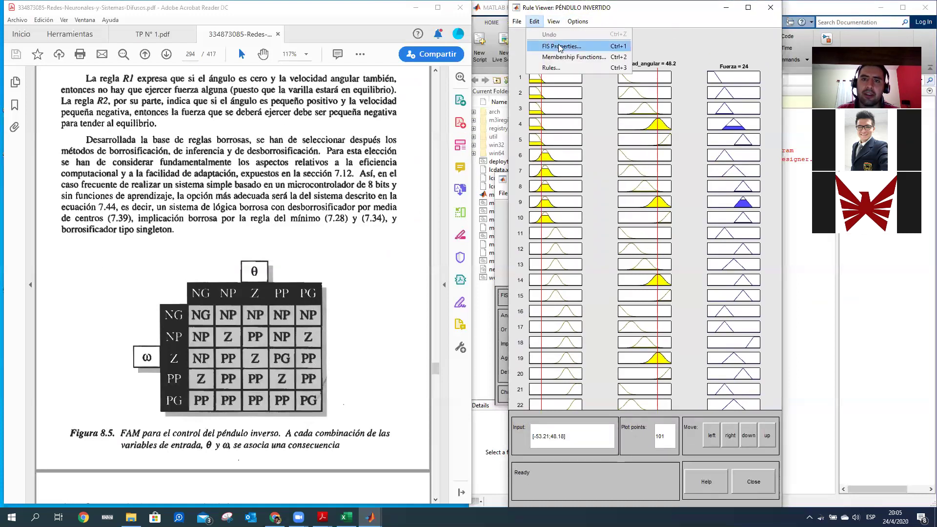
pyautogui.click(560, 47)
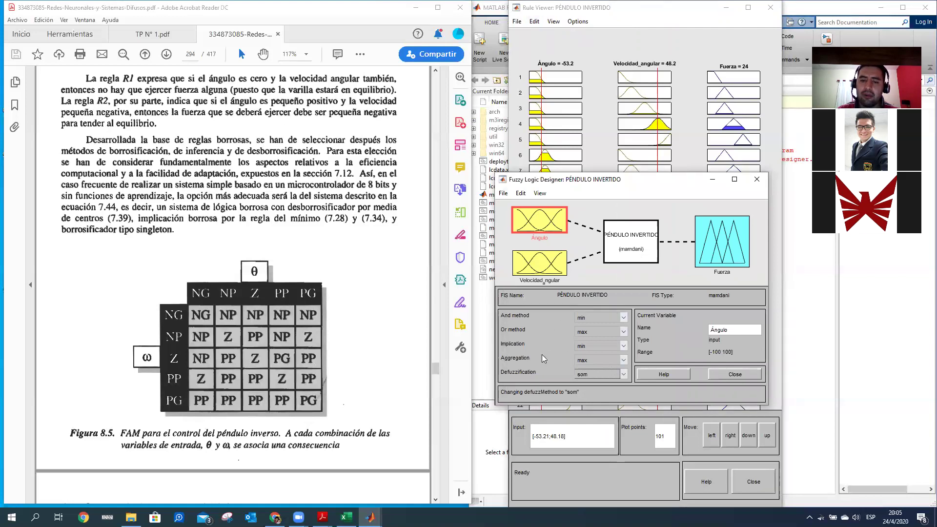
pyautogui.click(627, 377)
pyautogui.click(613, 394)
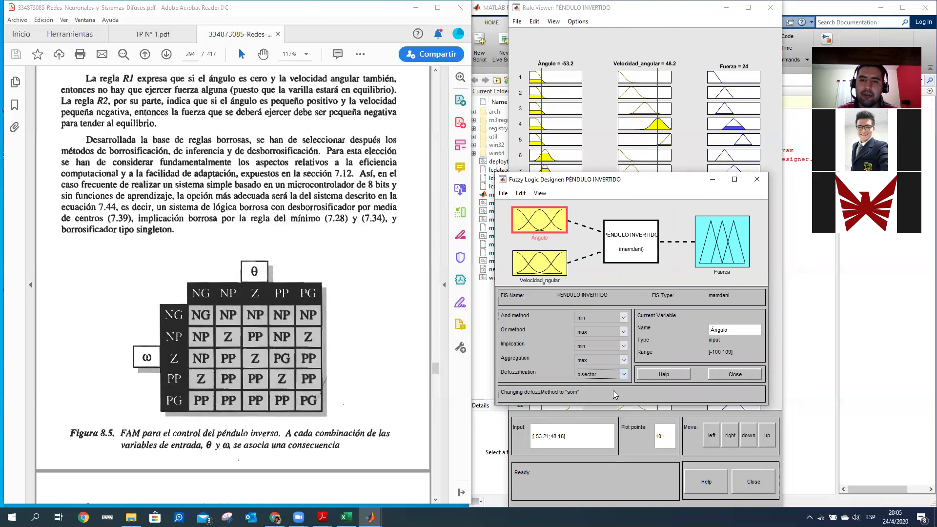
# Place the Fuzzy Logic Designer window over the PDF so it sits beside the Rule Viewer without covering the plots.
pyautogui.click(766, 128)
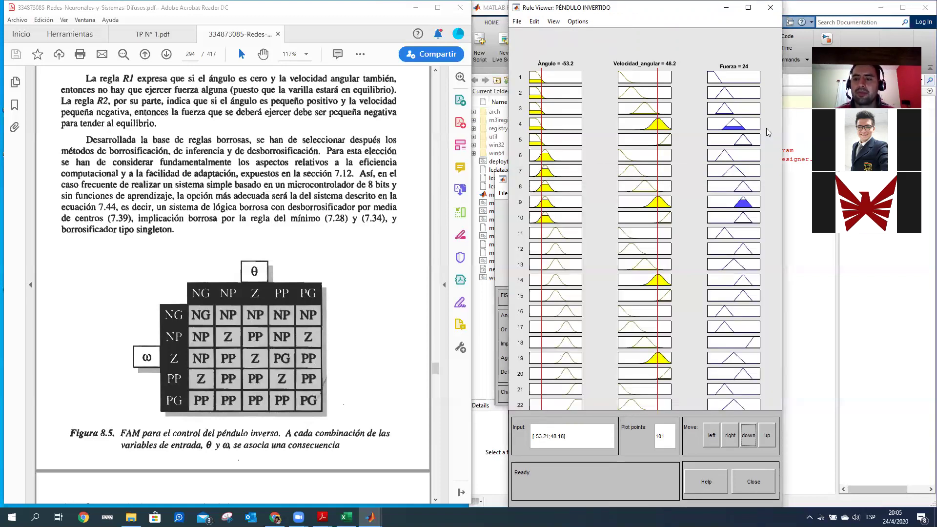
pyautogui.hotkey('alt', 'Tab')
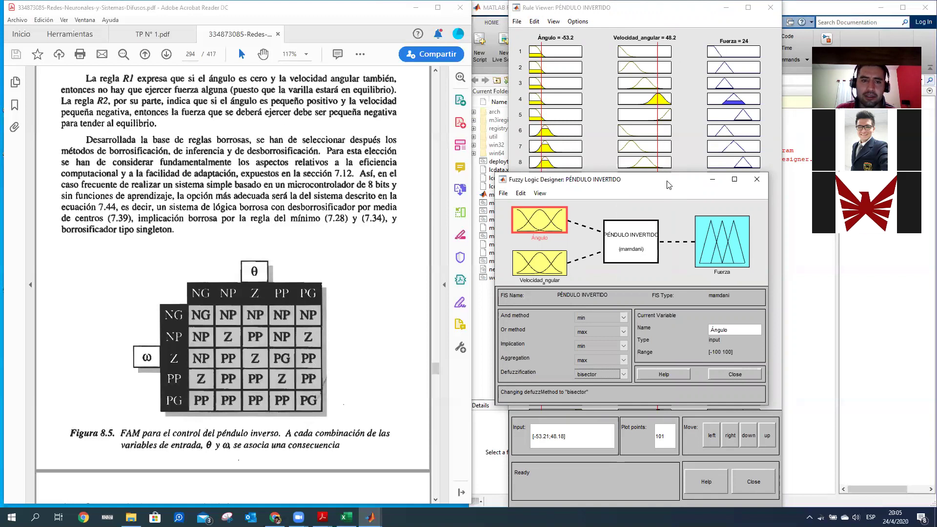
pyautogui.moveTo(668, 184); pyautogui.dragTo(402, 103)
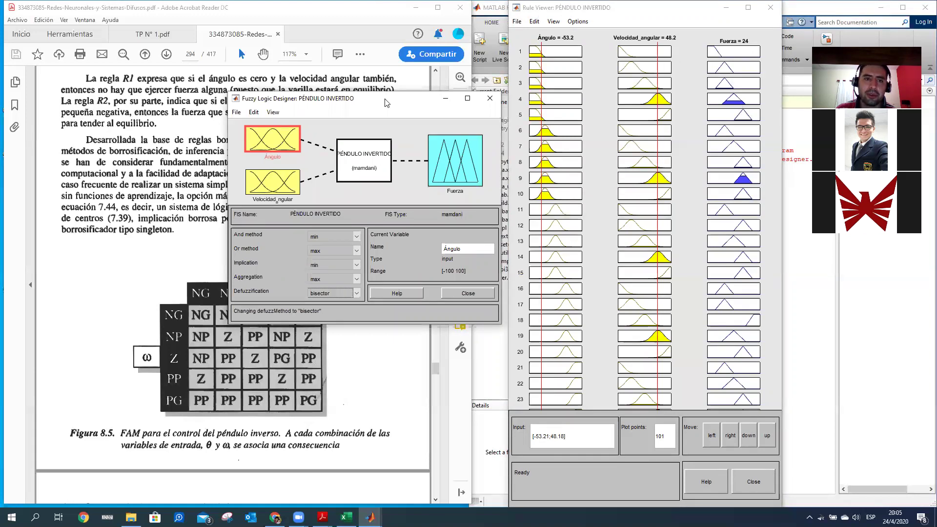
pyautogui.moveTo(386, 103); pyautogui.dragTo(353, 120)
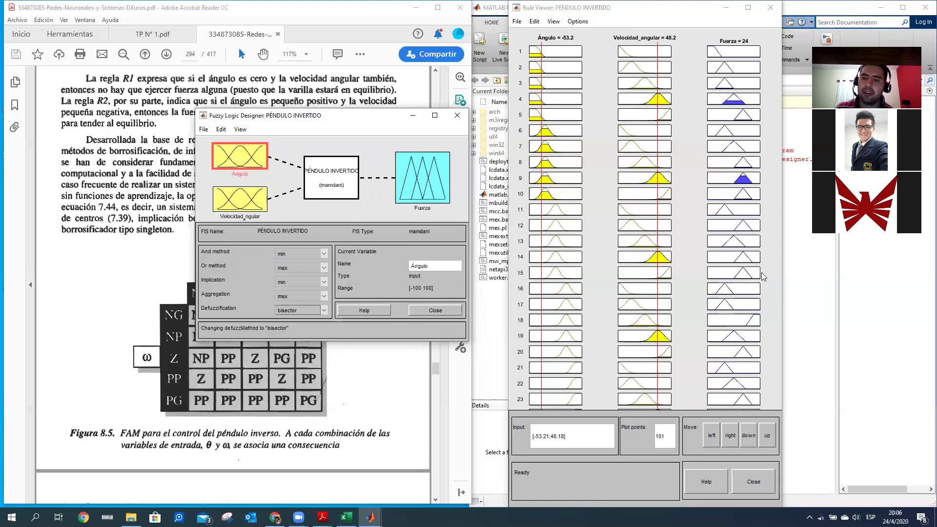
# Shift the Rule Viewer plots to examine the Fuerza value and the aggregated output below rule 25 under bisector.
pyautogui.click(749, 440)
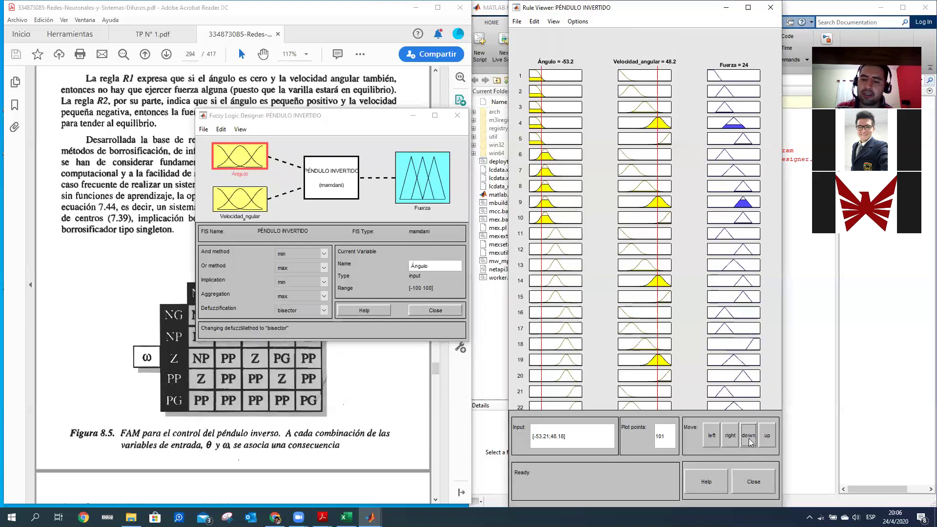
pyautogui.click(769, 436)
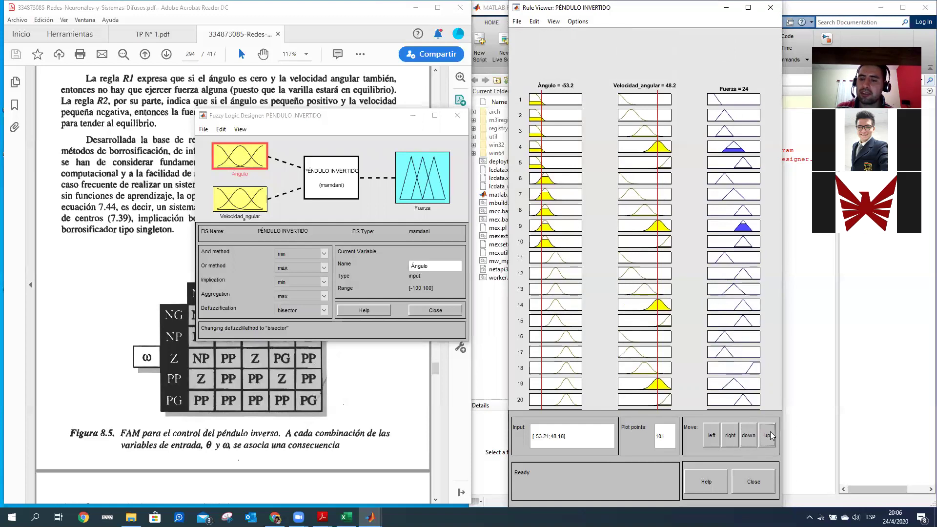
pyautogui.click(769, 436)
pyautogui.click(768, 436)
pyautogui.scroll(-1, 771, 356)
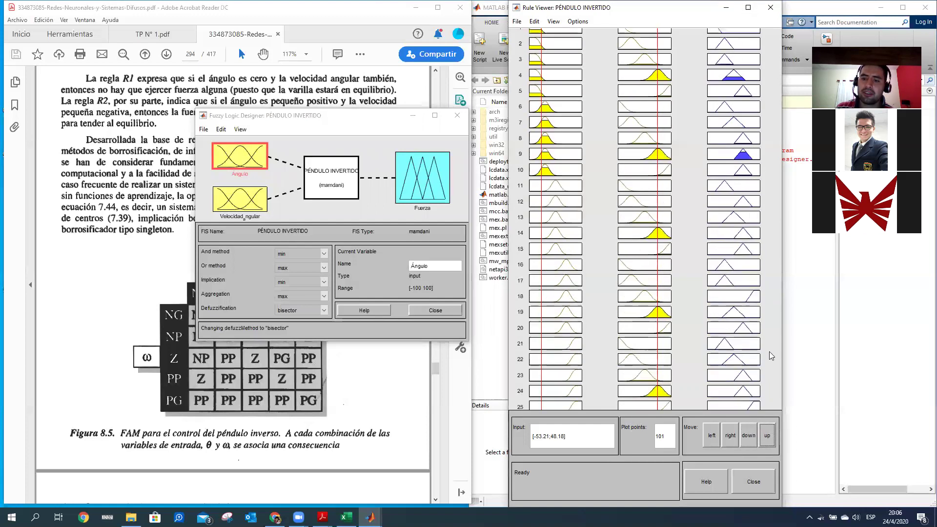
pyautogui.click(769, 443)
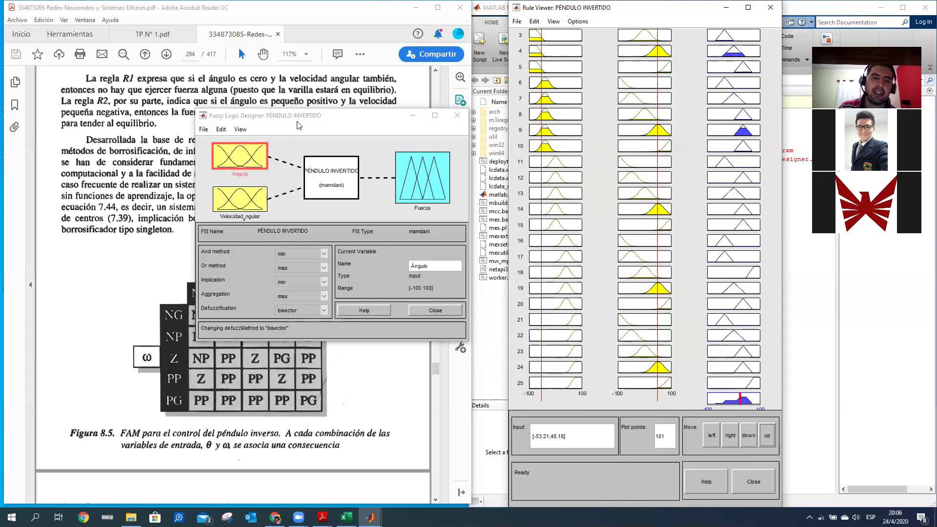
# Move the Fuzzy Logic Designer window off the PDF page so the FAM table is uncovered.
pyautogui.moveTo(298, 119); pyautogui.dragTo(384, 116)
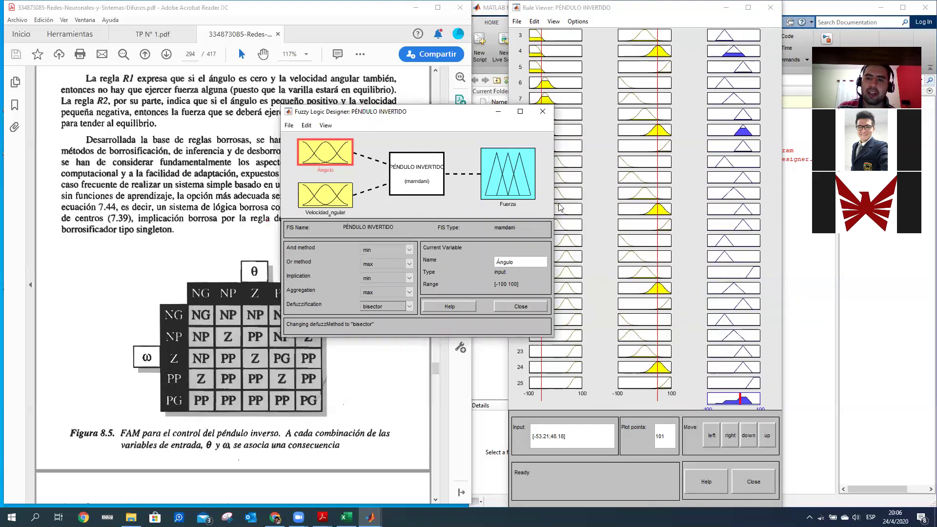
pyautogui.moveTo(471, 123); pyautogui.dragTo(384, 139)
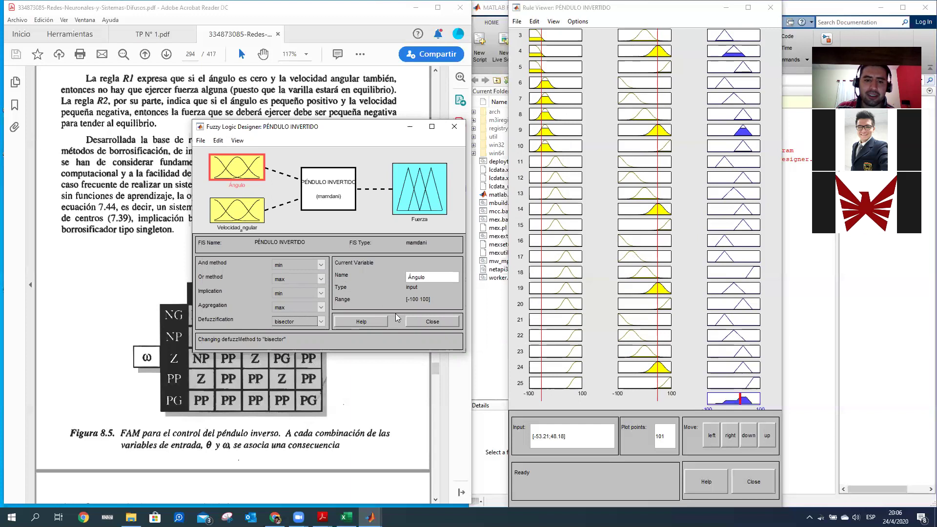
pyautogui.moveTo(365, 130); pyautogui.dragTo(595, 162)
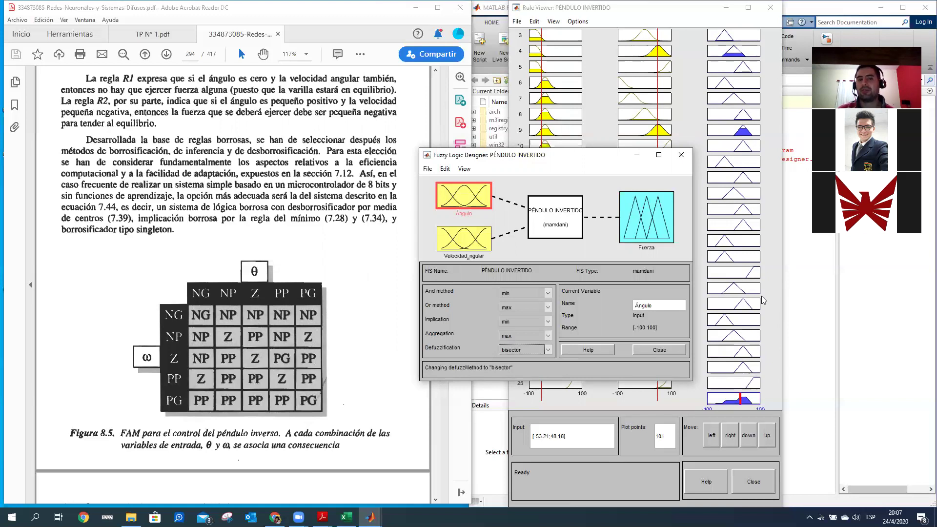
# Bring up TP N° 1.pdf with its tools pane collapsed and mark the heading, due dates and group-work instruction.
pyautogui.click(152, 34)
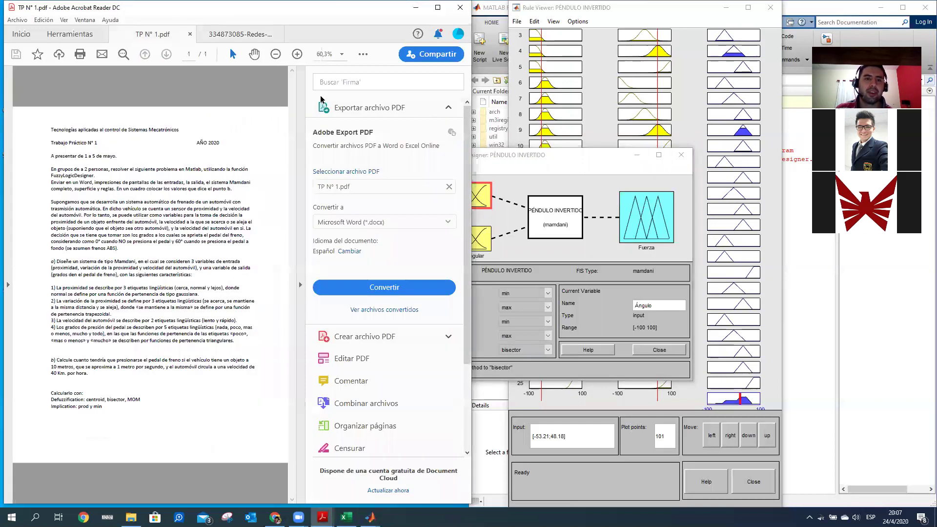
pyautogui.click(301, 234)
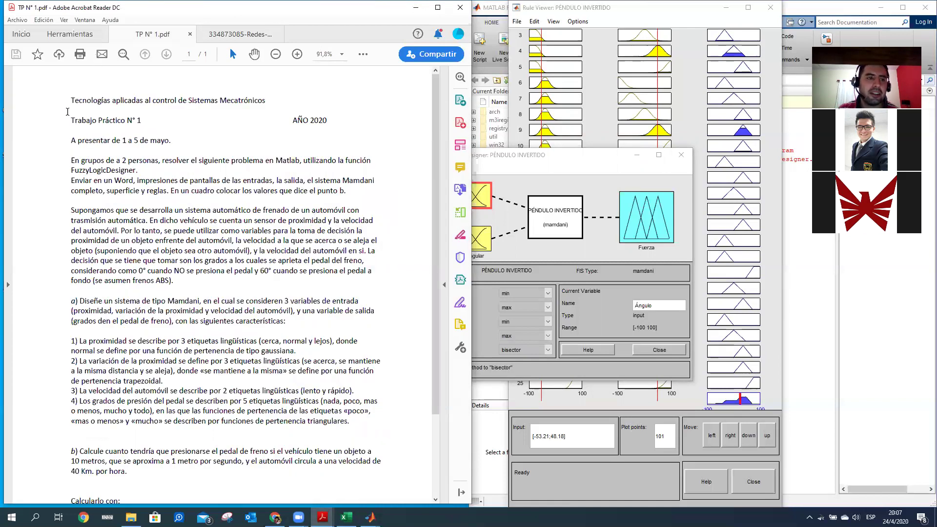
pyautogui.moveTo(68, 119)
pyautogui.mouseDown()
pyautogui.moveTo(170, 101)
pyautogui.moveTo(244, 128)
pyautogui.moveTo(348, 117)
pyautogui.moveTo(347, 129)
pyautogui.moveTo(226, 159)
pyautogui.moveTo(176, 137)
pyautogui.mouseUp()
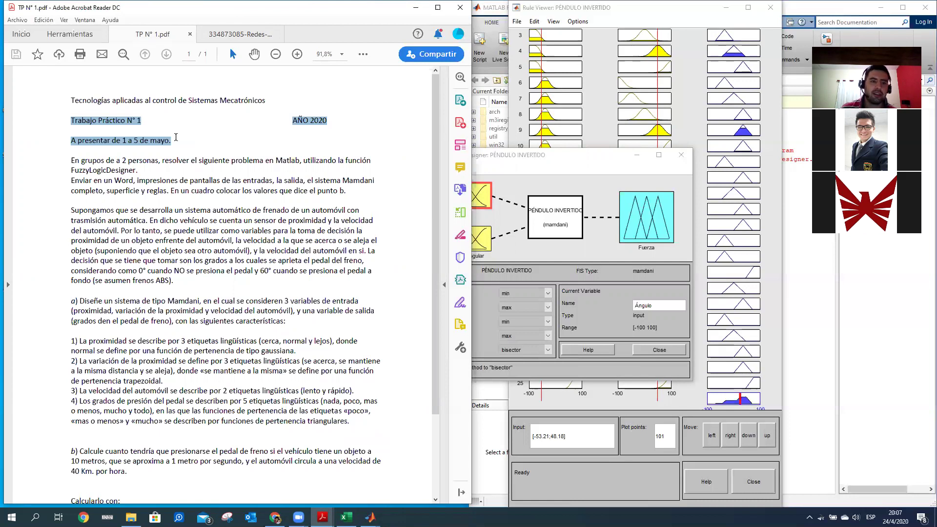
pyautogui.moveTo(71, 161); pyautogui.dragTo(189, 162)
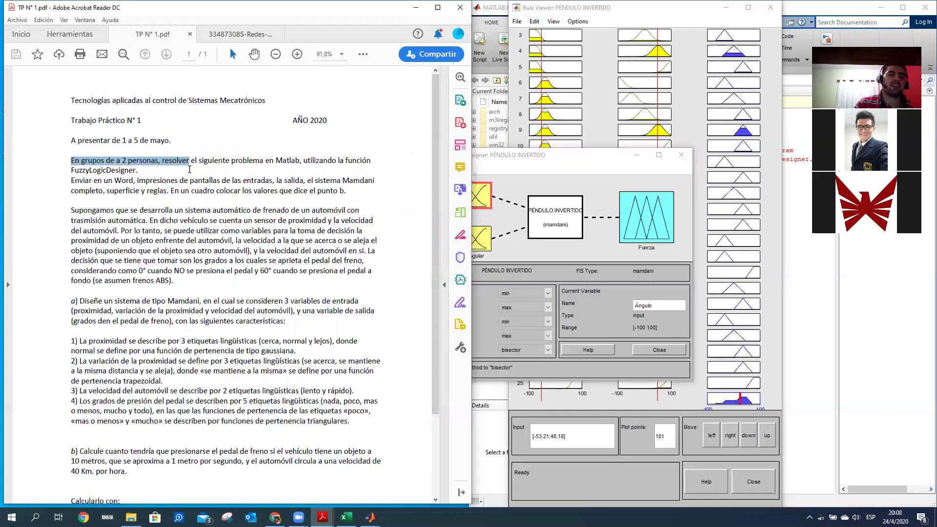
pyautogui.moveTo(189, 169); pyautogui.dragTo(196, 165)
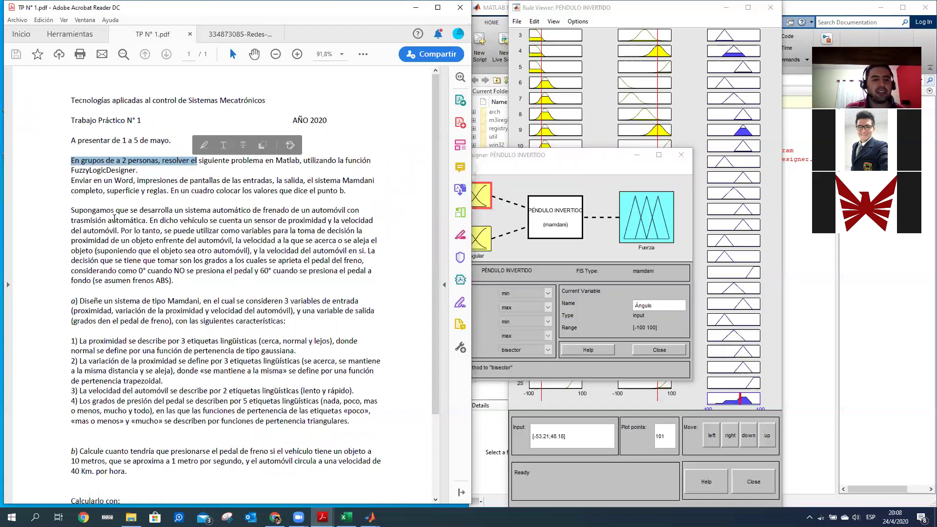
pyautogui.click(343, 158)
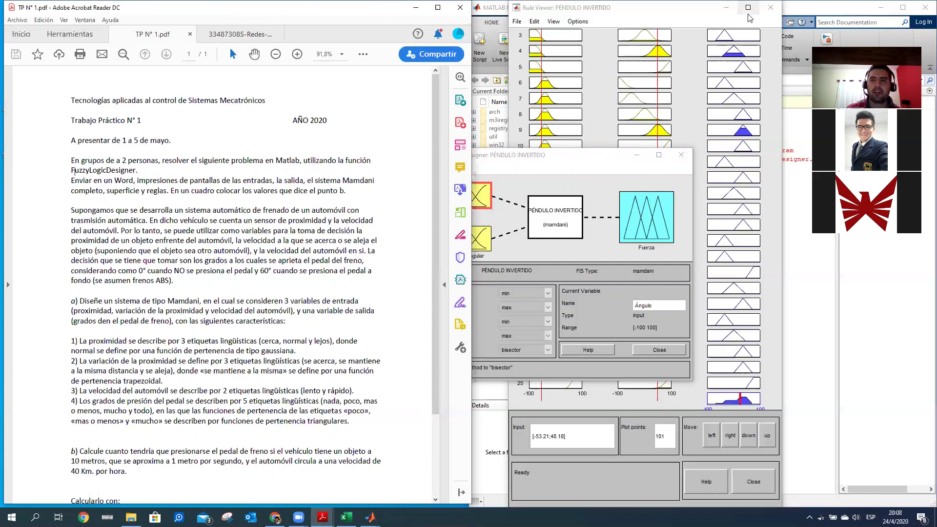
# Close the Fuzzy Logic Designer and Rule Viewer windows, and mark the fuzzyLogicDesigner command in the MATLAB Command Window.
pyautogui.click(685, 160)
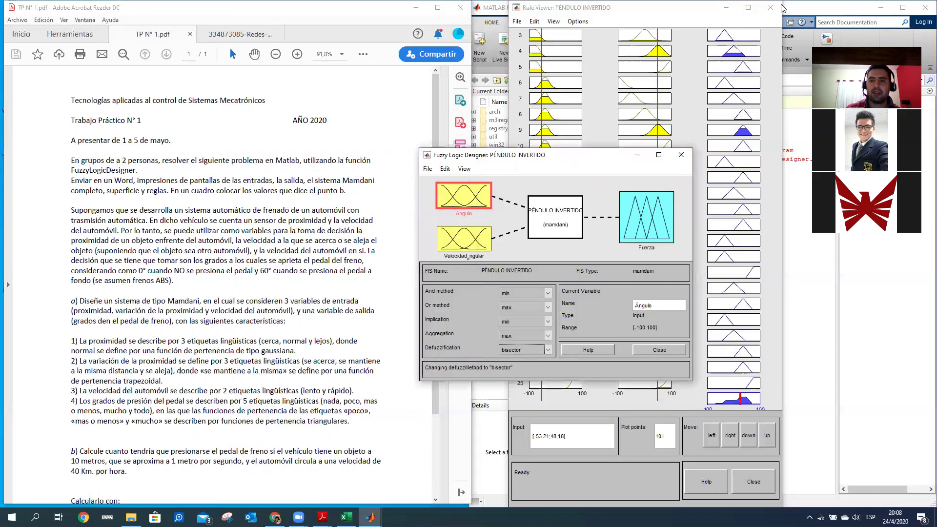
pyautogui.click(771, 8)
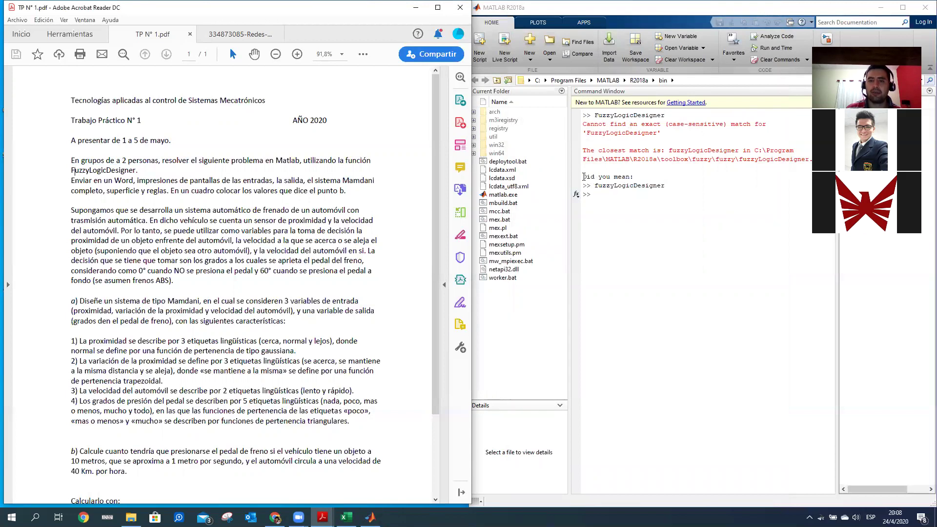
pyautogui.moveTo(584, 176); pyautogui.dragTo(635, 177)
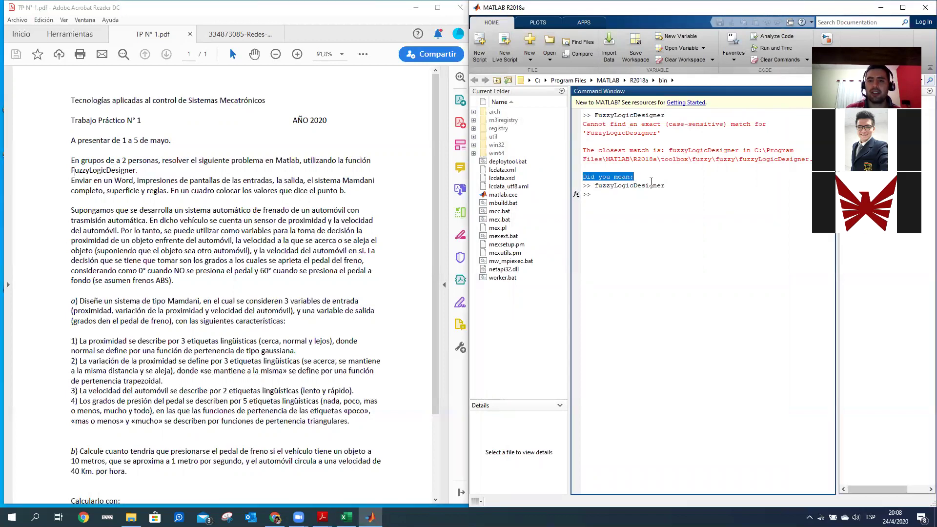
pyautogui.click(678, 188)
pyautogui.moveTo(596, 186); pyautogui.dragTo(666, 186)
pyautogui.click(683, 178)
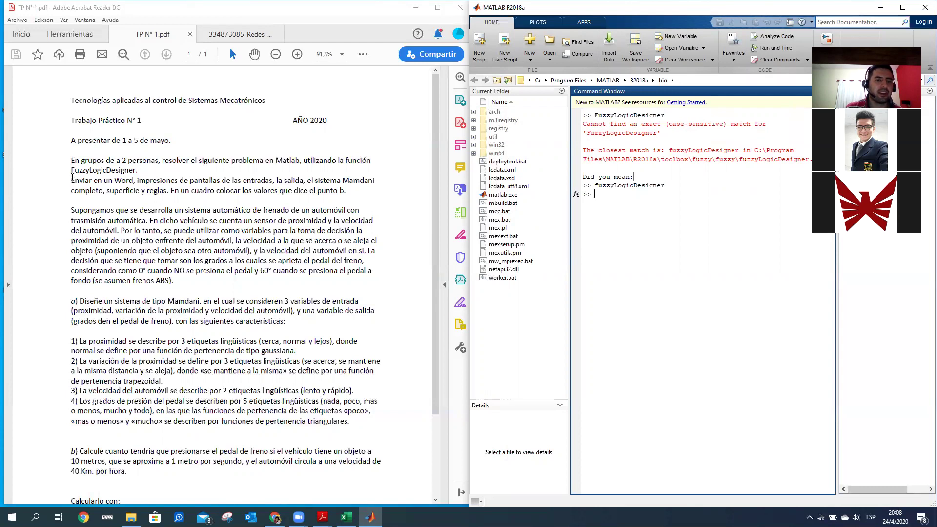
# Review the assignment's submission dates, the Word report requirement and the request for a table of part b values.
pyautogui.click(71, 180)
pyautogui.moveTo(71, 179); pyautogui.dragTo(181, 181)
pyautogui.moveTo(71, 140); pyautogui.dragTo(172, 141)
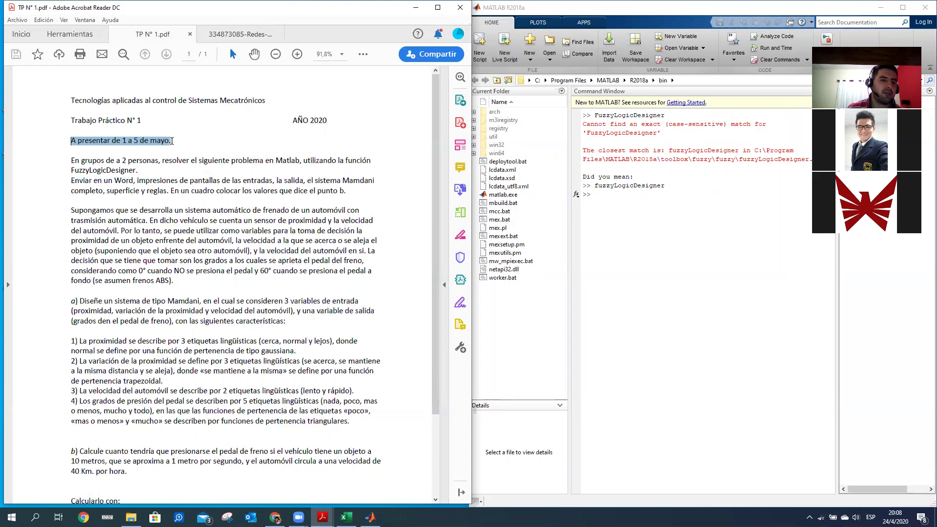
pyautogui.click(125, 140)
pyautogui.moveTo(125, 141); pyautogui.dragTo(123, 141)
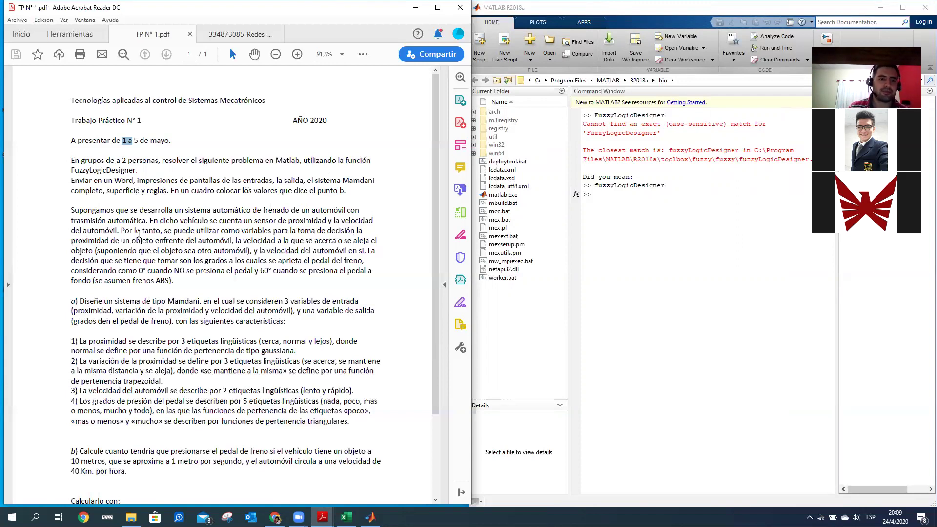
pyautogui.moveTo(170, 190); pyautogui.dragTo(347, 191)
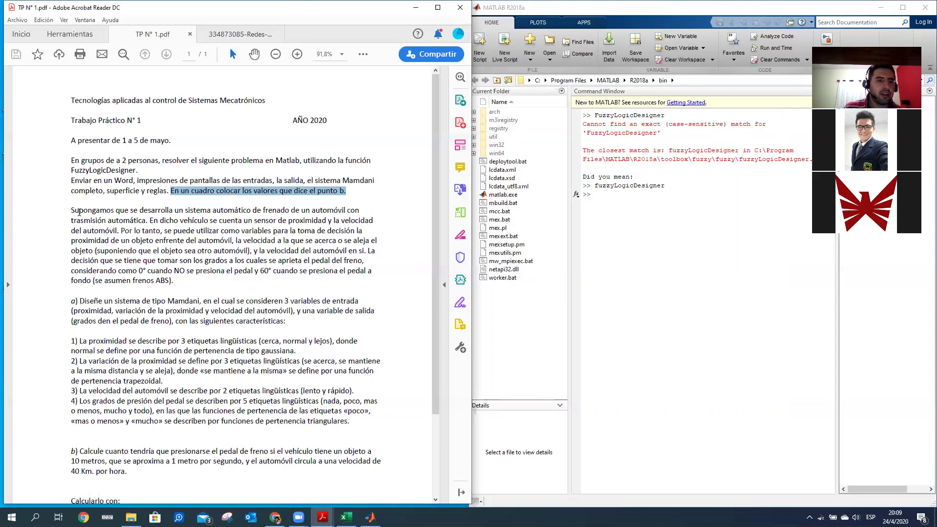
pyautogui.click(178, 210)
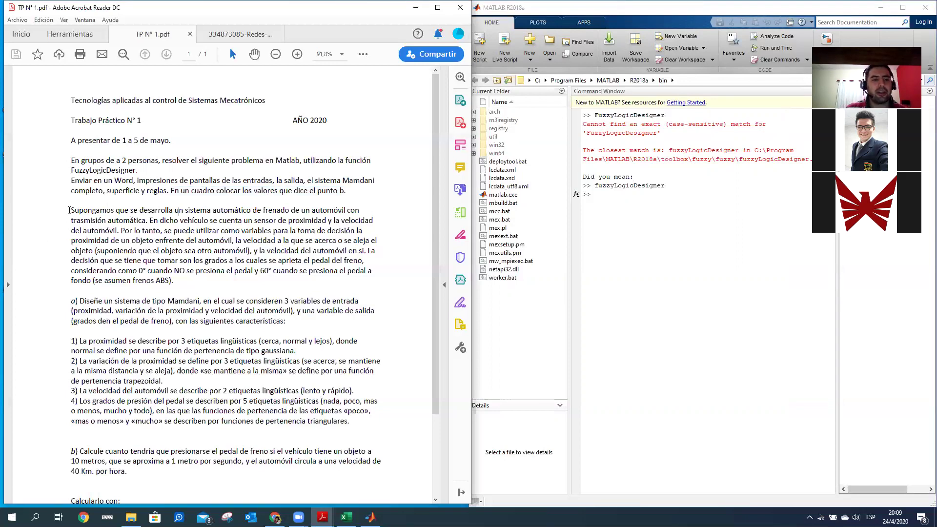
# Highlight the automatic braking problem statement from its beginning through the three input variables.
pyautogui.moveTo(69, 211); pyautogui.dragTo(237, 219)
pyautogui.moveTo(267, 218); pyautogui.dragTo(292, 227)
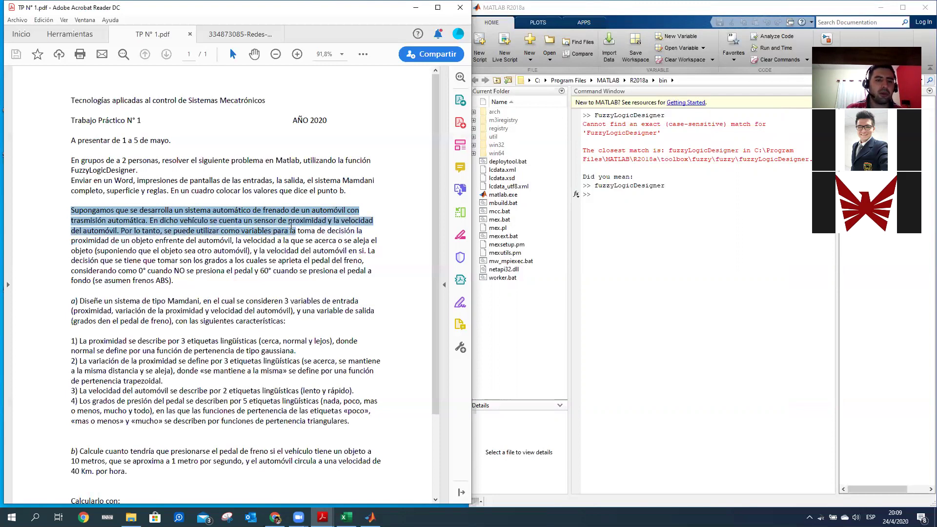
pyautogui.moveTo(291, 227); pyautogui.dragTo(371, 252)
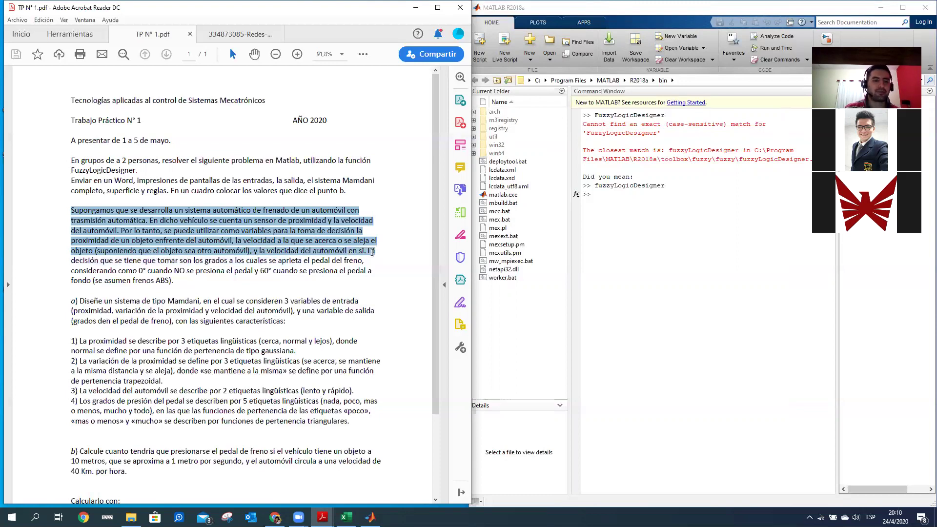
pyautogui.click(373, 257)
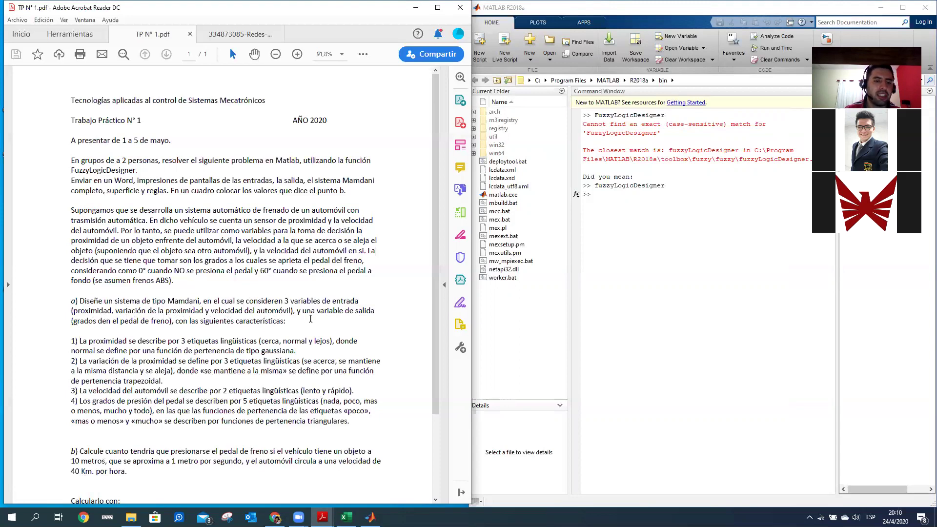
# Examine item 1 of part a, marking the Gaussian membership function requirement and the proximity labels cerca and lejos.
pyautogui.moveTo(80, 341); pyautogui.dragTo(301, 350)
pyautogui.click(335, 322)
pyautogui.moveTo(109, 351); pyautogui.dragTo(299, 351)
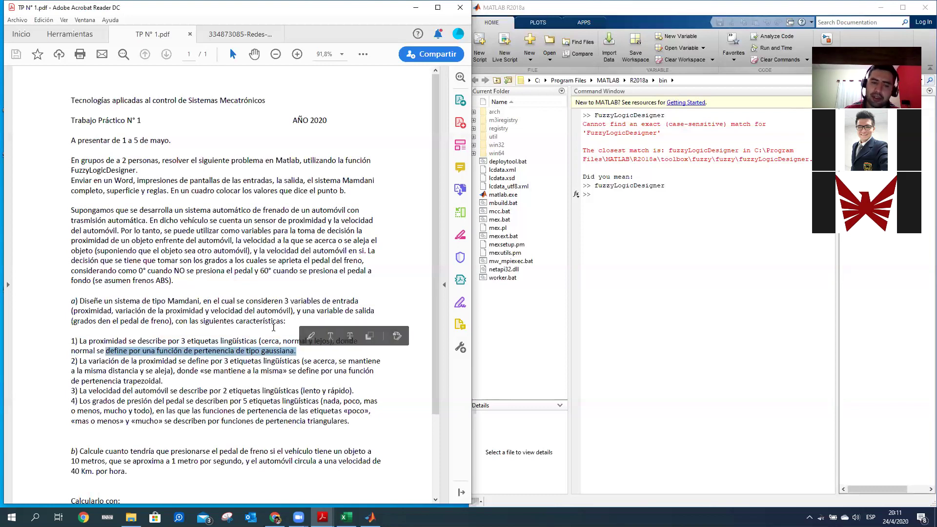
pyautogui.click(272, 347)
pyautogui.doubleClick(270, 341)
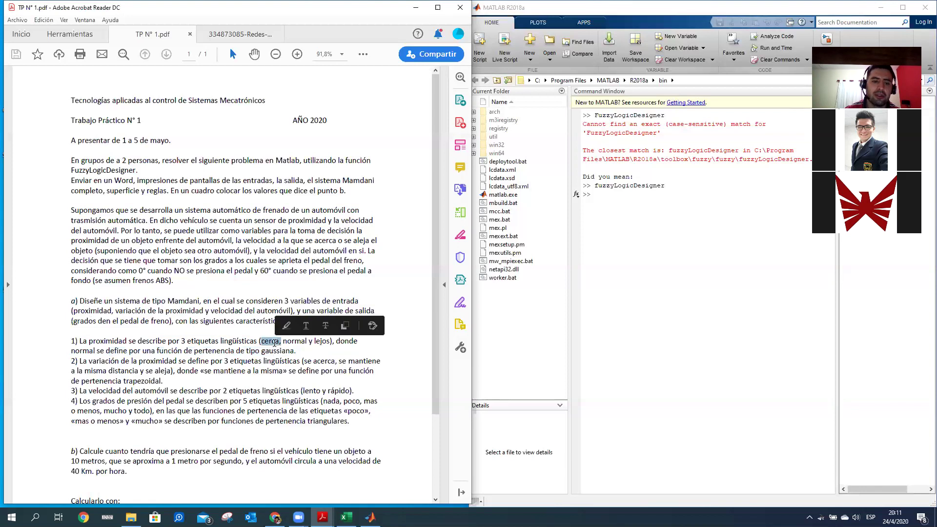
pyautogui.click(326, 342)
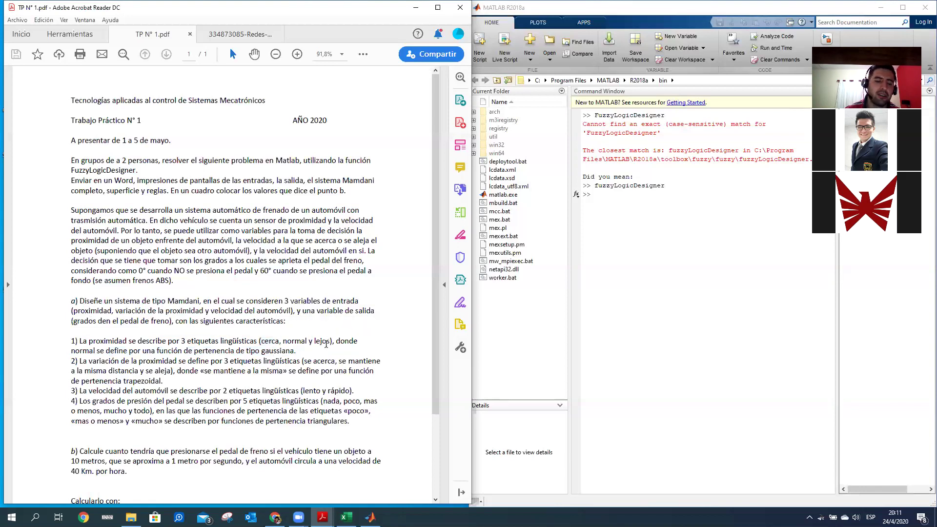
pyautogui.doubleClick(326, 342)
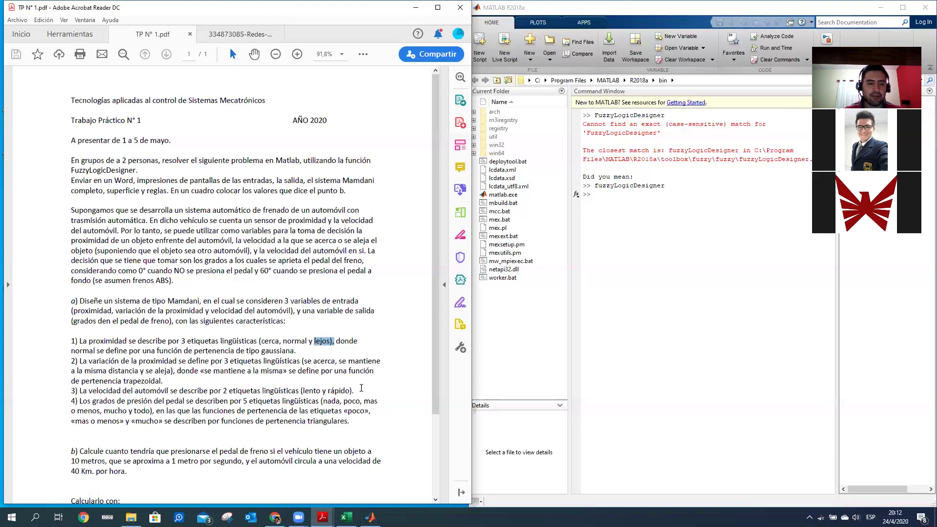
# Mark the two car speed labels in item 3 and the five brake pedal pressure labels in item 4.
pyautogui.moveTo(361, 388); pyautogui.dragTo(302, 390)
pyautogui.click(275, 392)
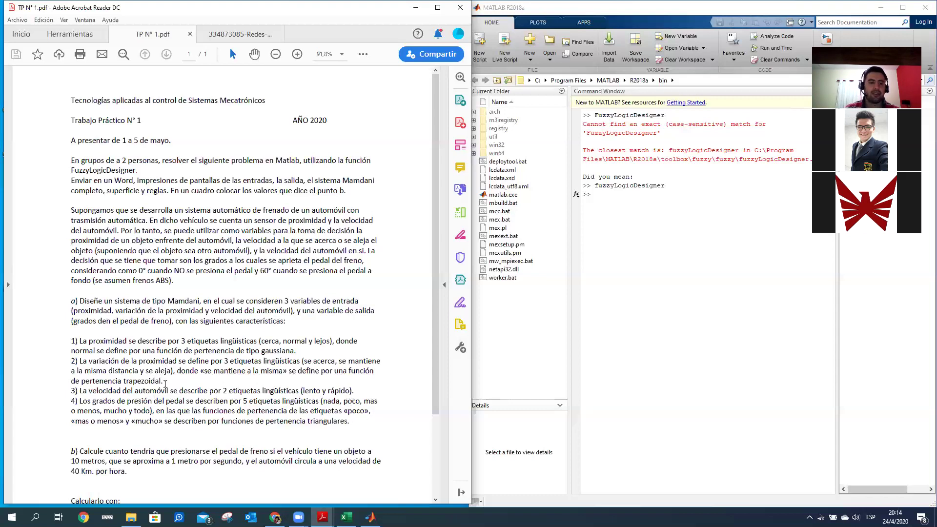
pyautogui.moveTo(217, 402); pyautogui.dragTo(149, 415)
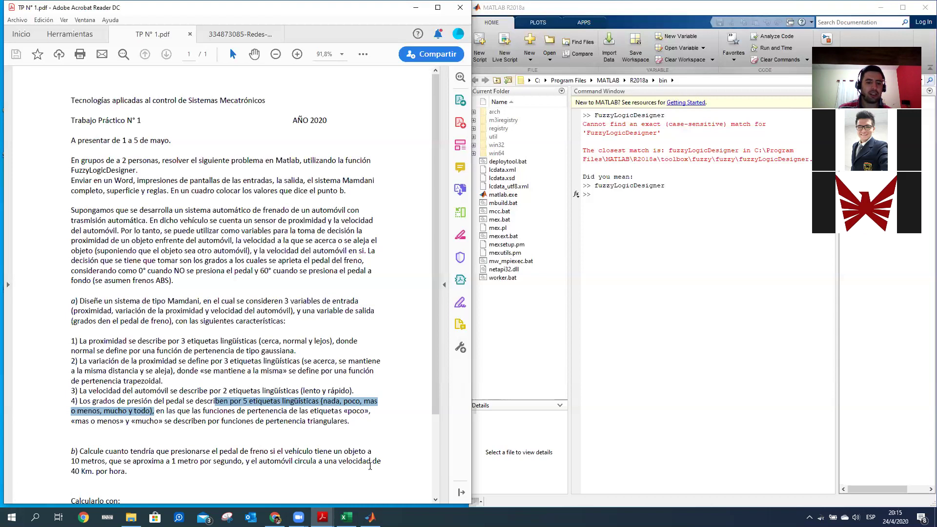
# Examine part b's distance, approach rate and speed values together with the required defuzzification and implication methods.
pyautogui.moveTo(71, 470); pyautogui.dragTo(128, 470)
pyautogui.click(151, 478)
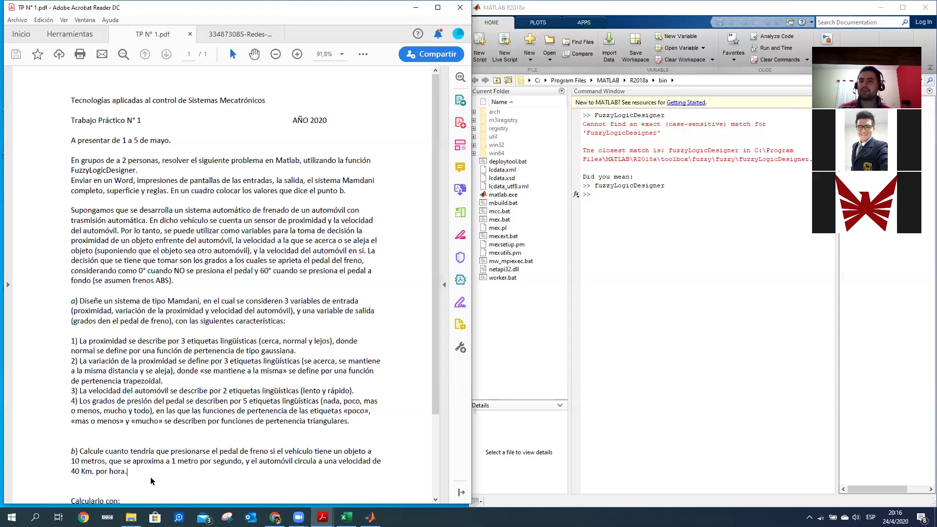
pyautogui.scroll(-2, 153, 477)
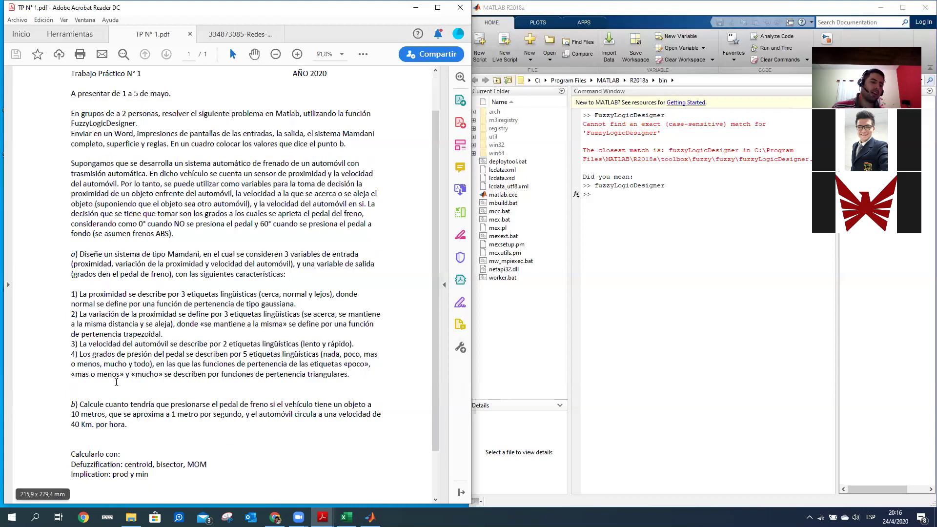
pyautogui.moveTo(140, 414); pyautogui.dragTo(71, 415)
pyautogui.click(128, 425)
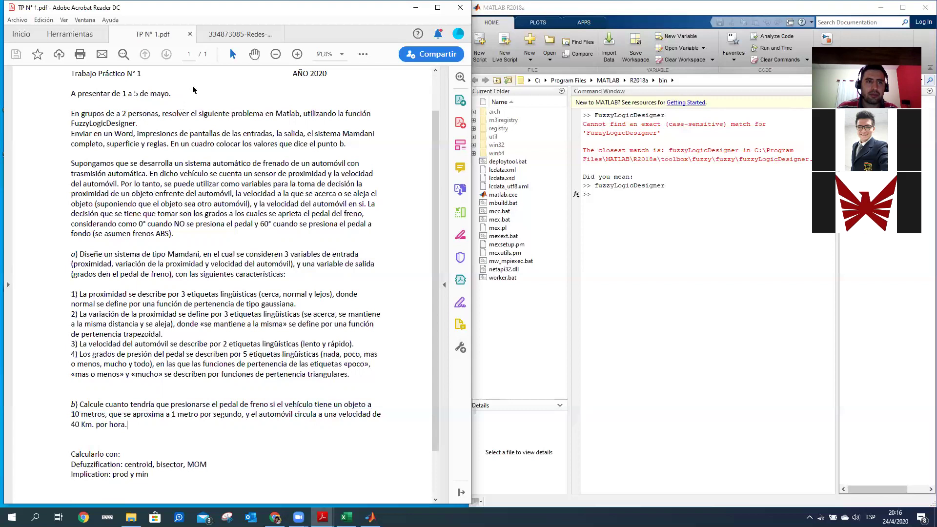
# Switch to File Explorer and open TP N° 1.docx from Mecatronica's Unidades - Material armado MEF folder in Word, maximized at its calculation section.
pyautogui.hotkey('alt', 'Tab')
pyautogui.hotkey('alt', 'Tab')
pyautogui.hotkey('alt', 'Tab')
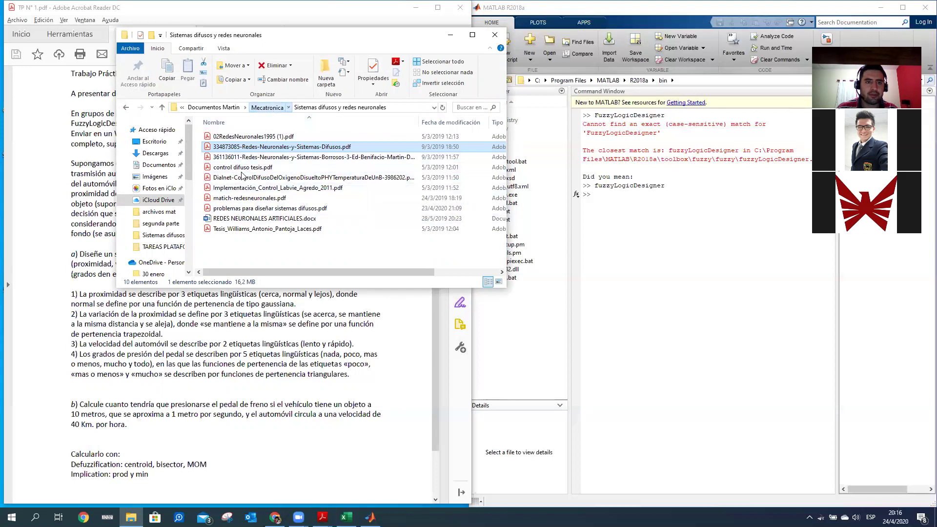
pyautogui.click(266, 107)
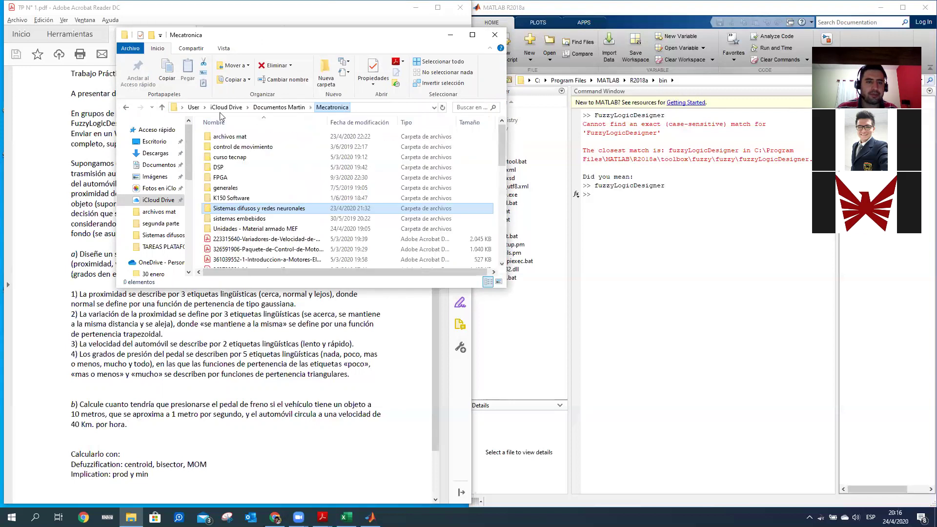
pyautogui.click(245, 230)
pyautogui.doubleClick(245, 229)
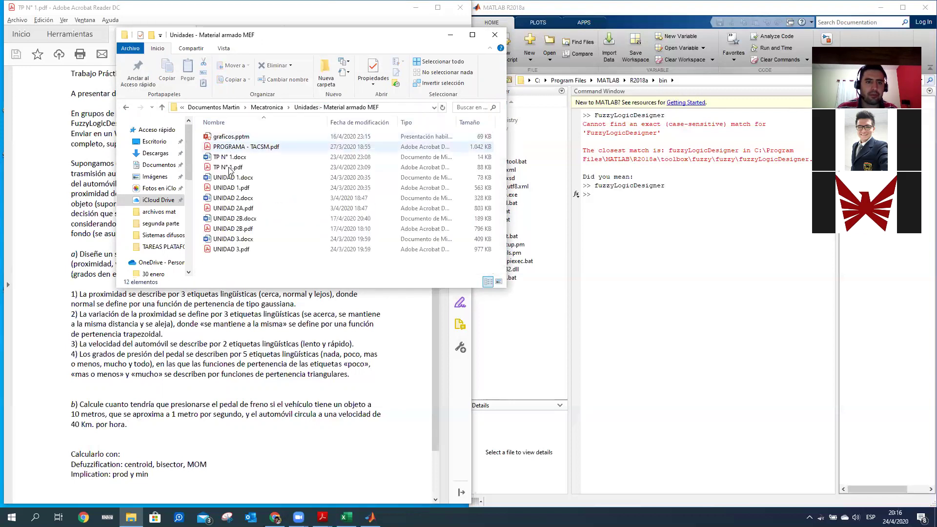
pyautogui.doubleClick(231, 158)
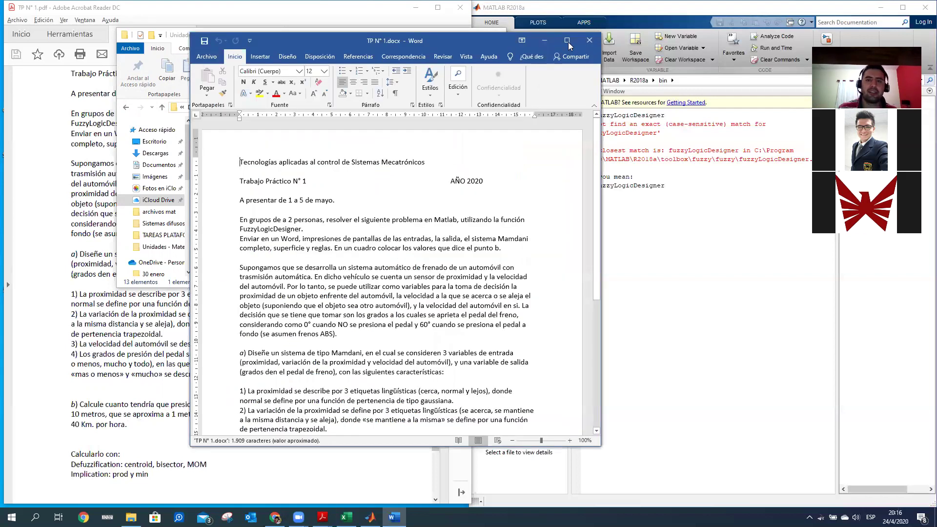
pyautogui.click(567, 41)
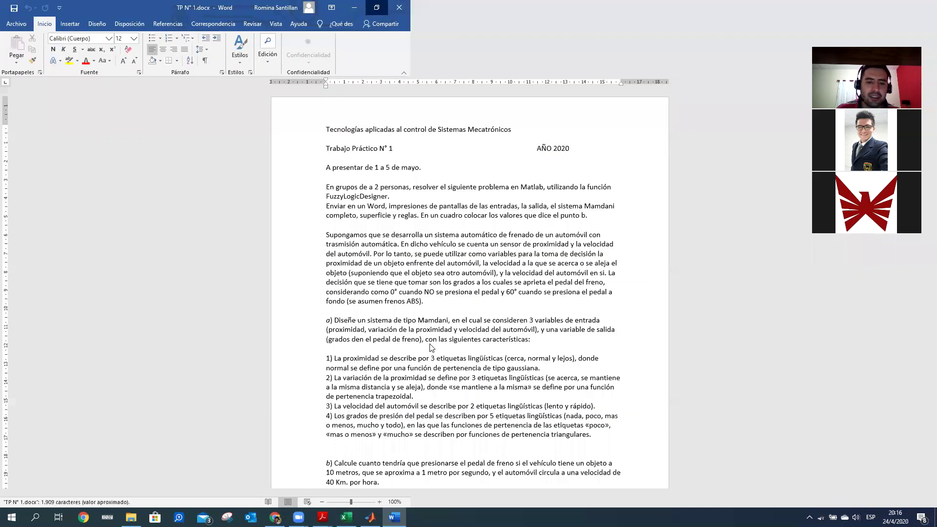
pyautogui.scroll(-4, 342, 343)
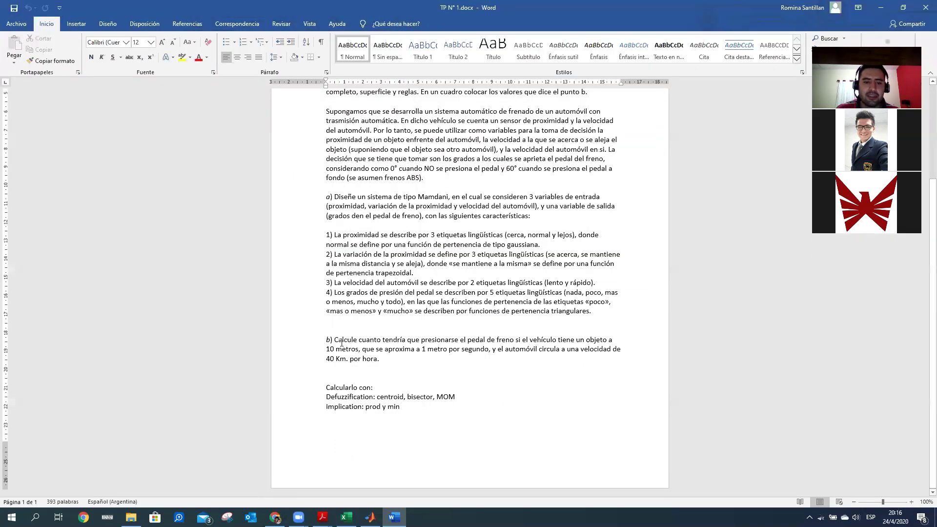
# Duplicate part b's brake pedal calculation paragraph on a new line directly below it and label the copy "C)".
pyautogui.moveTo(380, 359); pyautogui.dragTo(336, 338)
pyautogui.hotkey('ctrl', 'c')
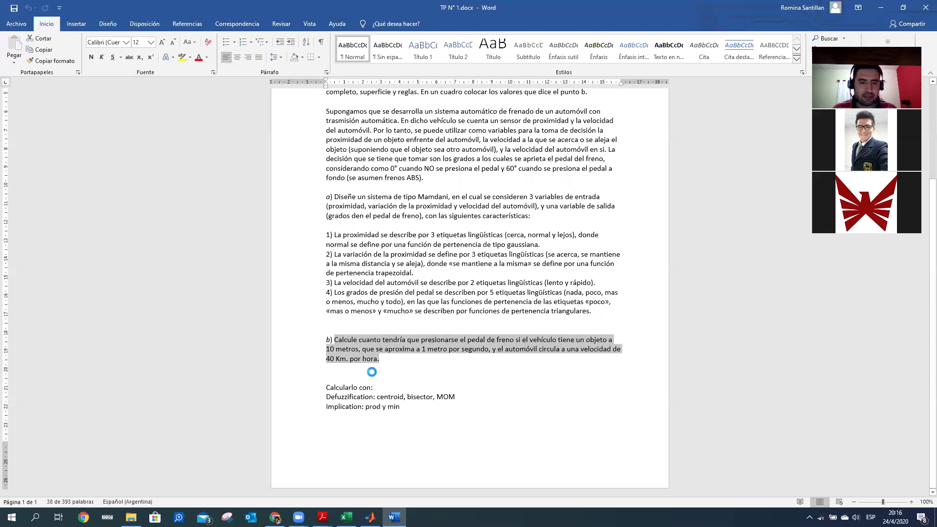
pyautogui.click(406, 359)
pyautogui.press('Return')
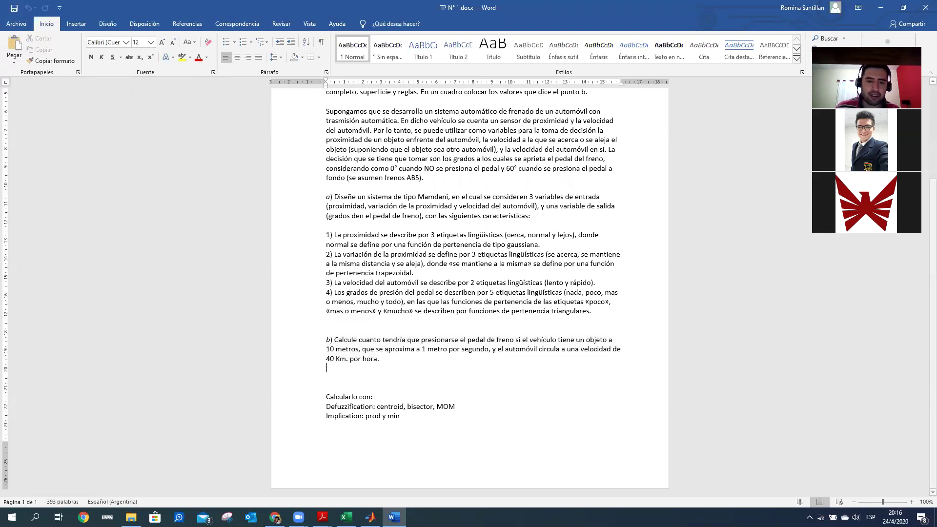
pyautogui.hotkey('ctrl', 'v')
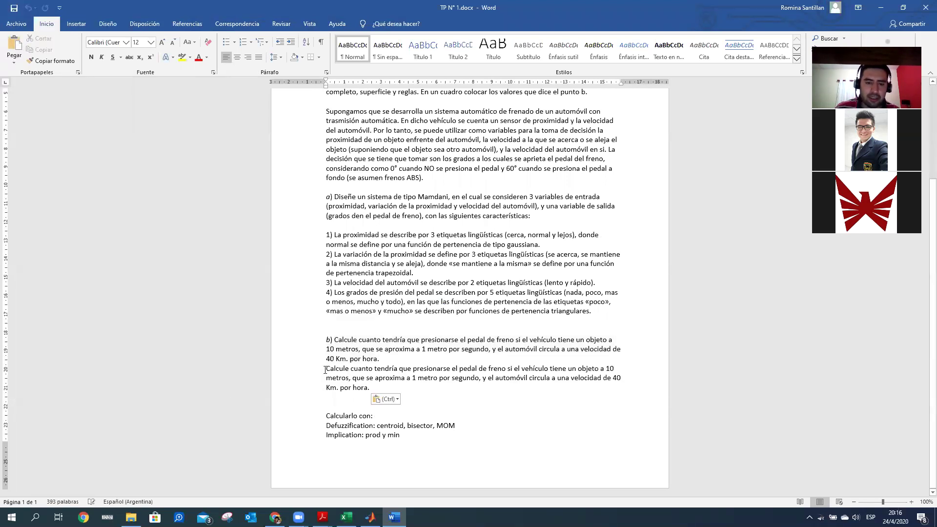
pyautogui.click(326, 368)
pyautogui.write('C)')
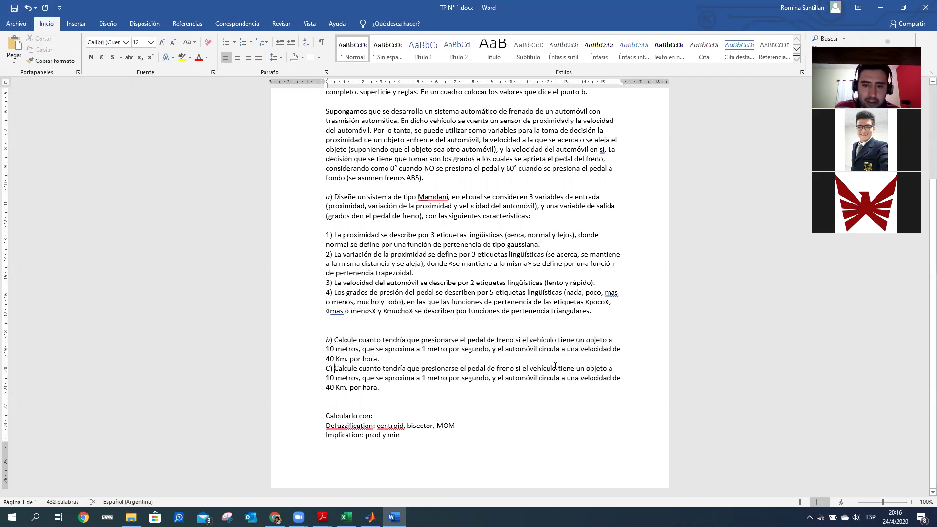
# Change part C's values to an object at 80 metros, approaching at 5 metro por segundo, with the car at 90 Km. por hora.
pyautogui.press('Down')
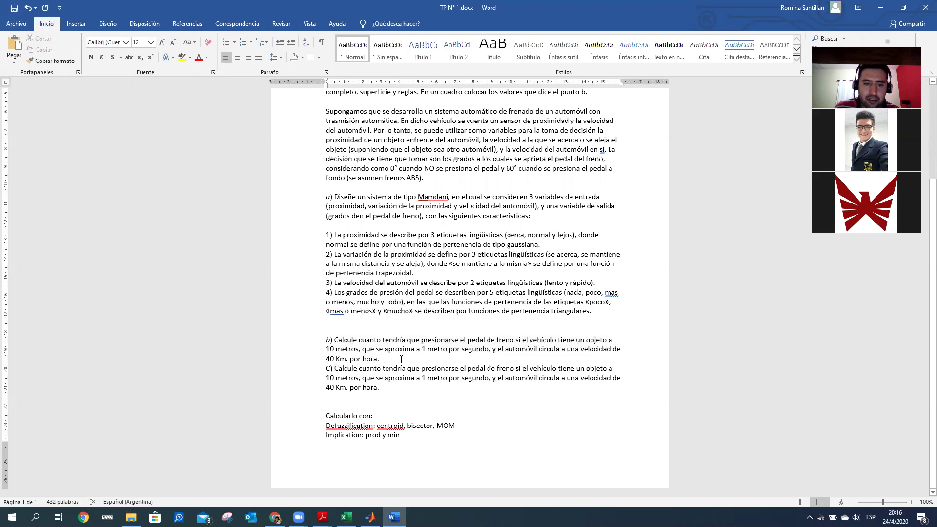
pyautogui.press('BackSpace')
pyautogui.write('8')
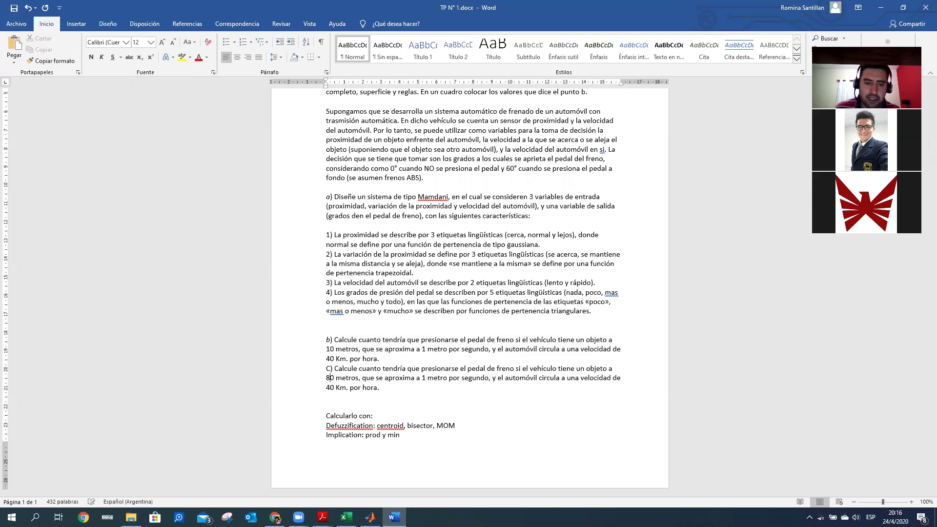
pyautogui.click(424, 375)
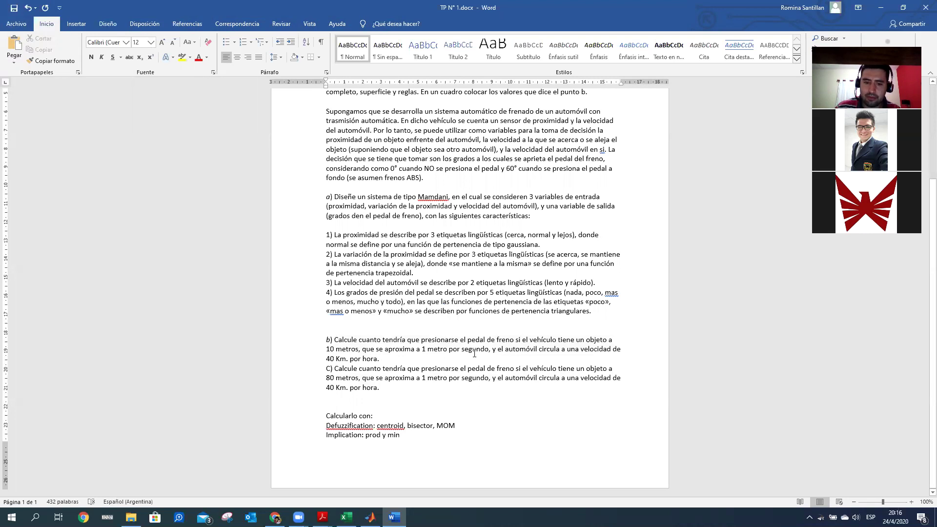
pyautogui.press('BackSpace')
pyautogui.write('5')
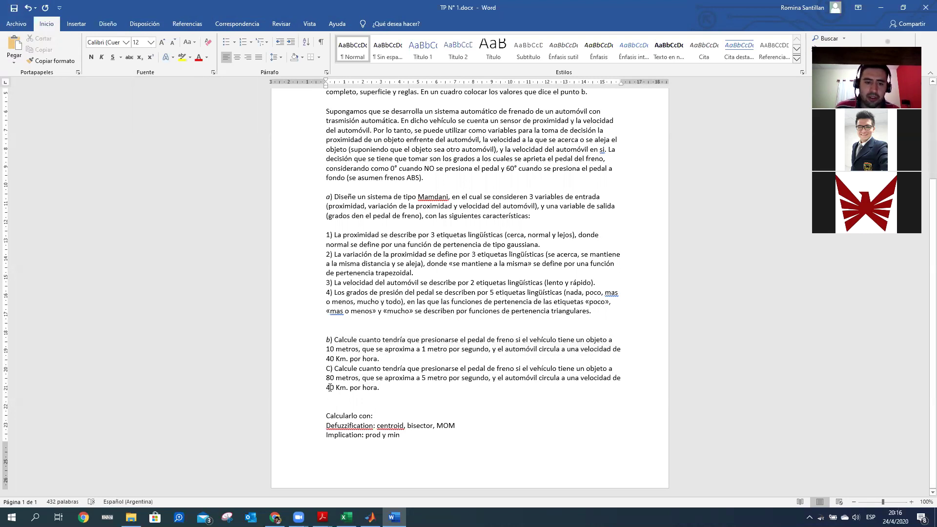
pyautogui.press('BackSpace')
pyautogui.write('9')
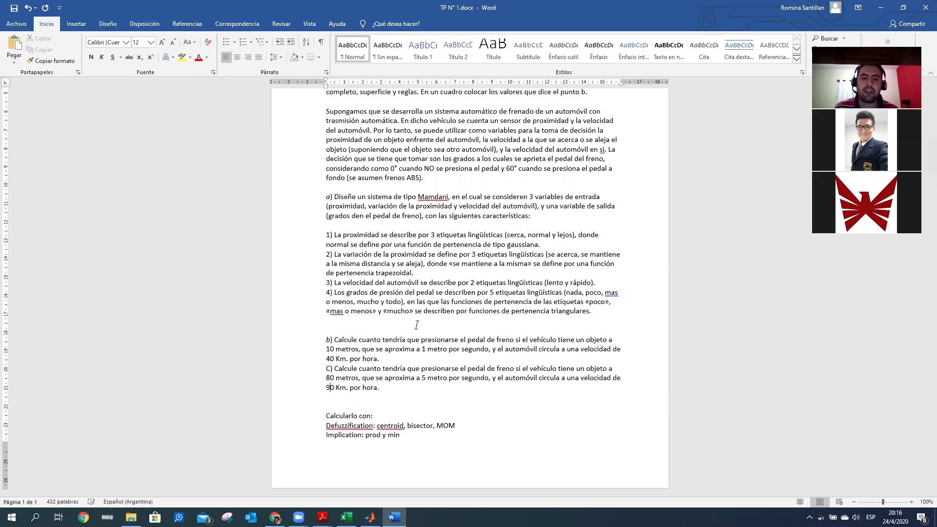
pyautogui.click(403, 391)
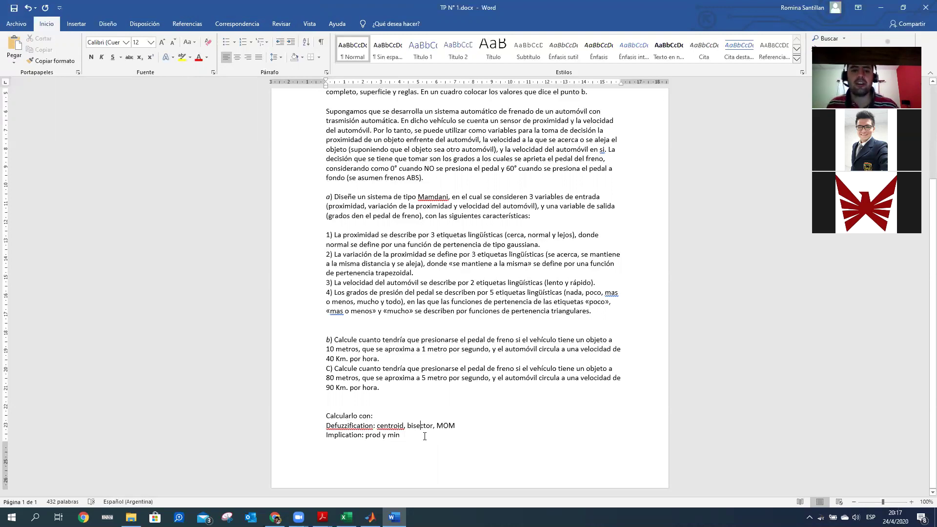
pyautogui.scroll(1, 423, 437)
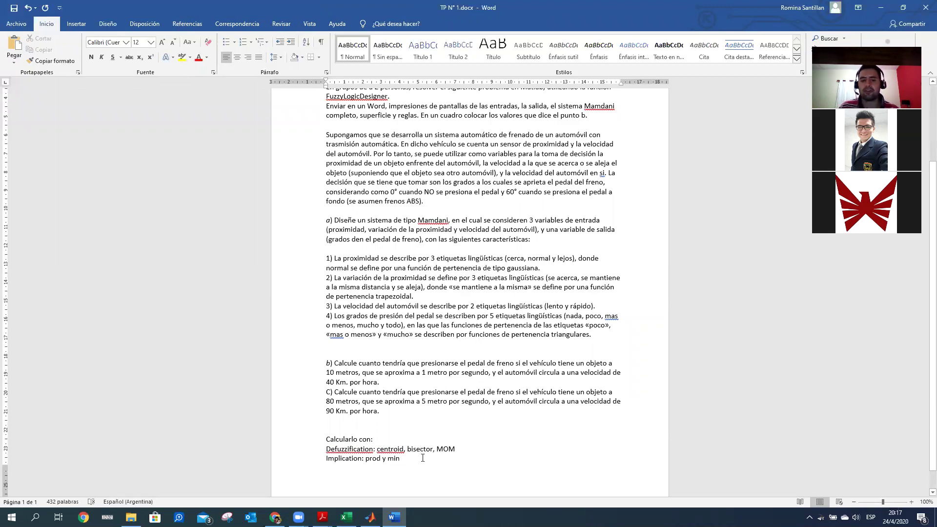
pyautogui.scroll(-1, 428, 436)
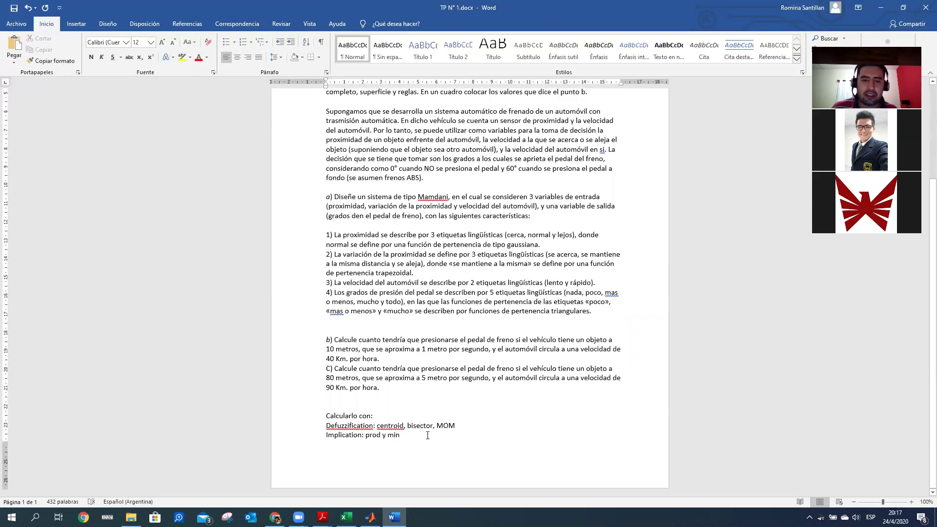